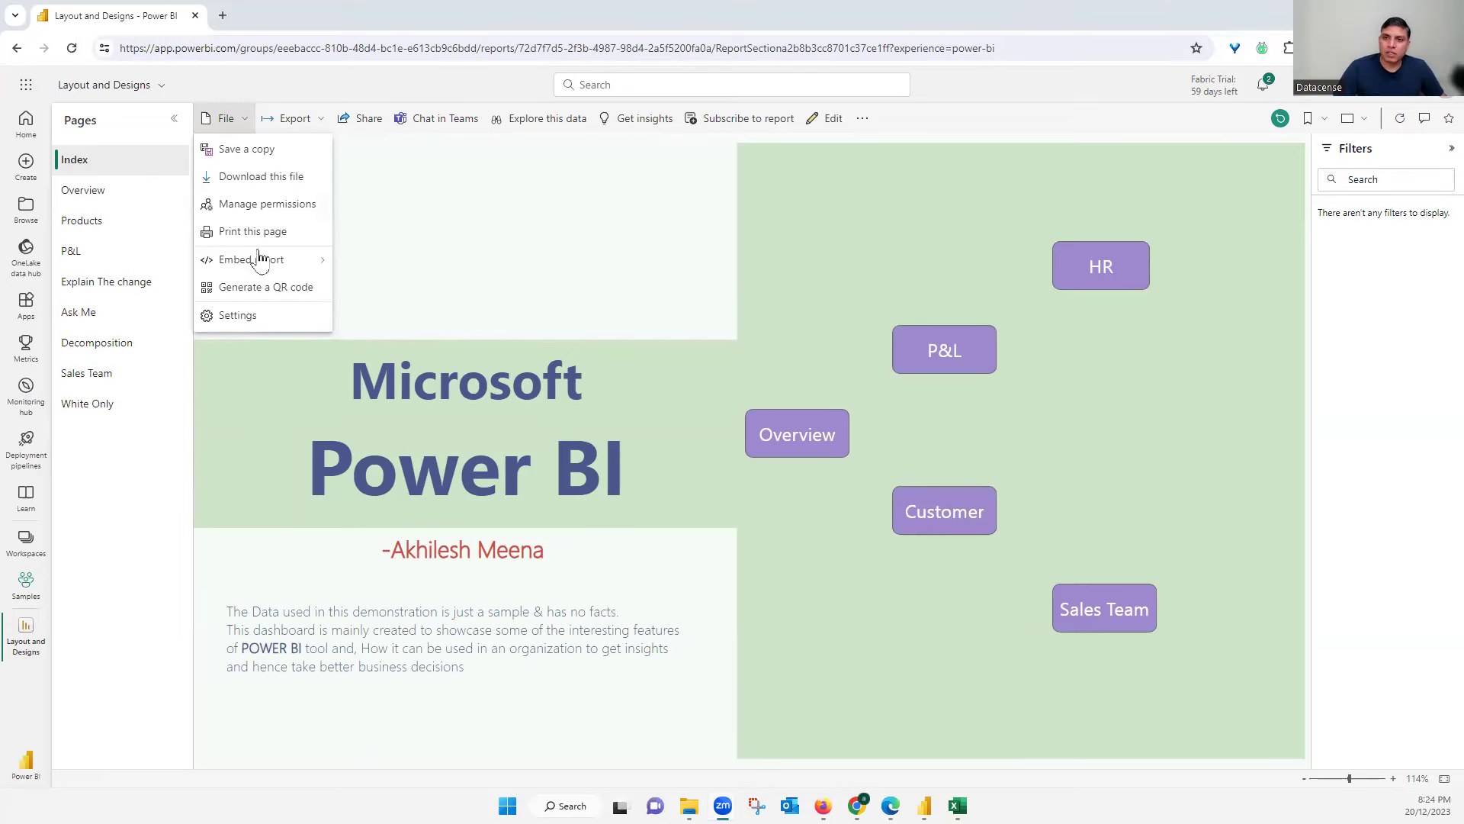
- Choose Publish to web for the Layout and Designs report and continue past the public embed dialog
{"action": "mouse_move", "coordinate": [260, 261]}
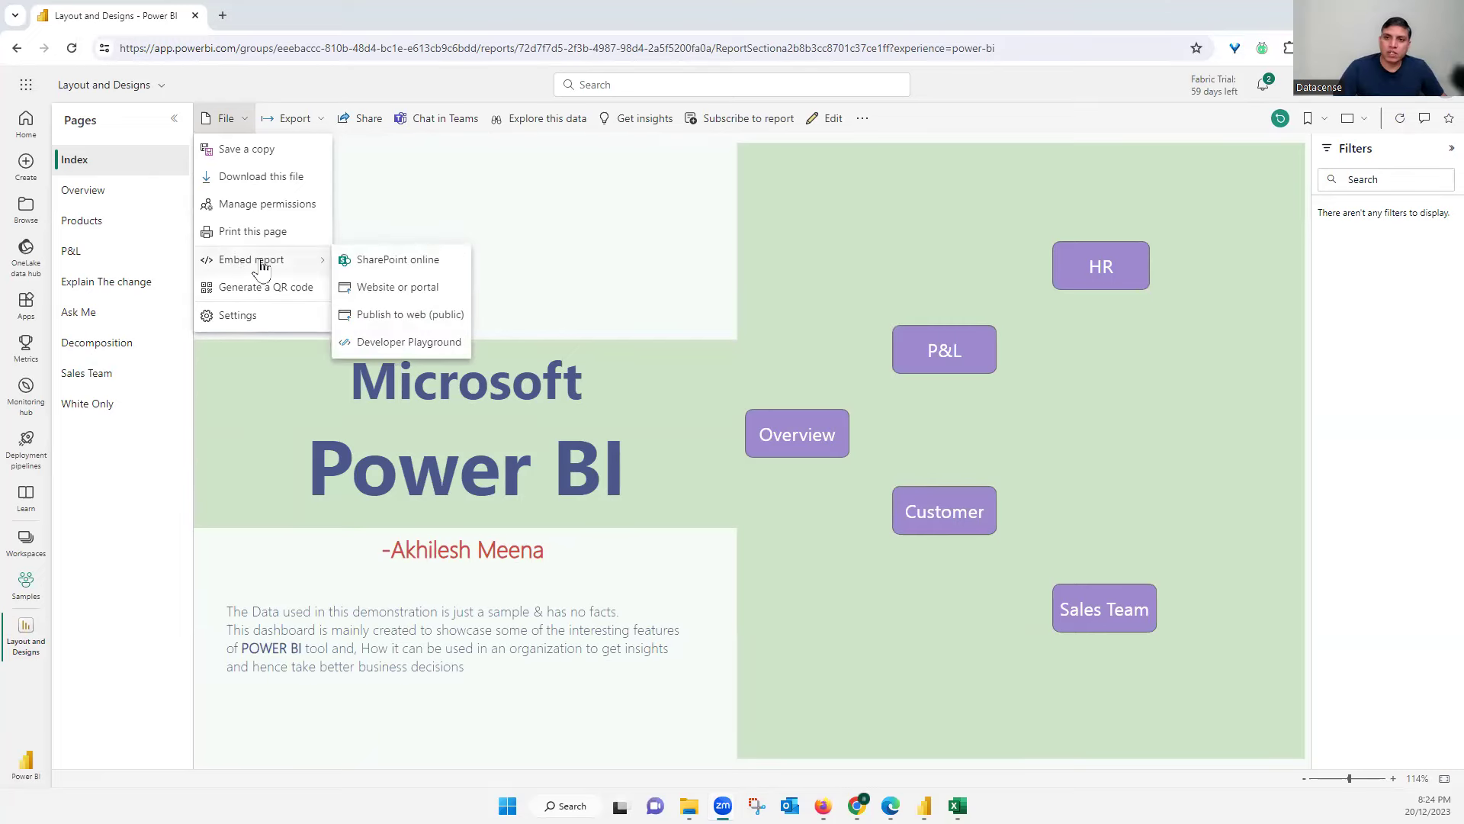
{"action": "left_click", "coordinate": [412, 316]}
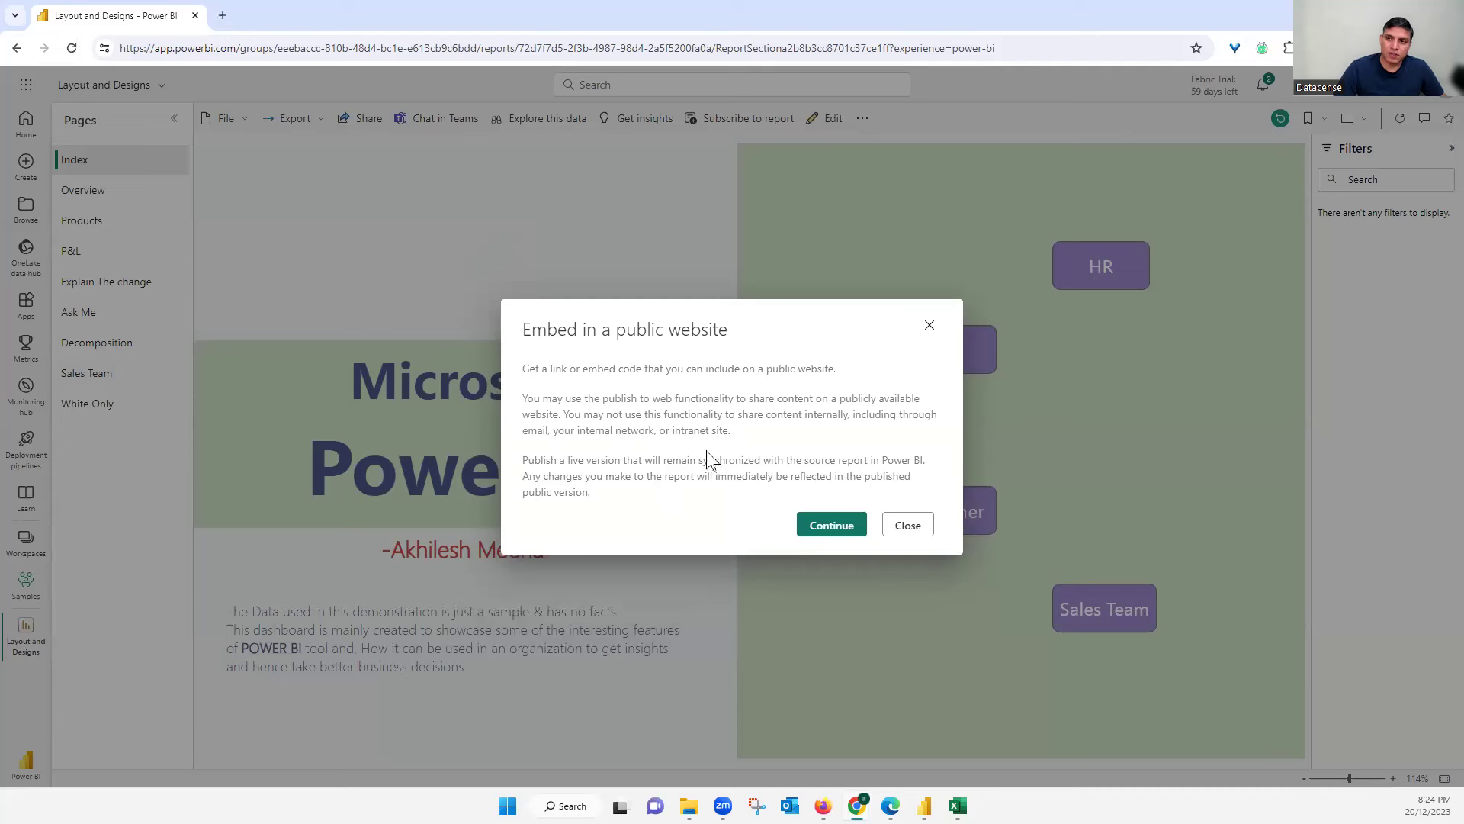
{"action": "left_click", "coordinate": [846, 534]}
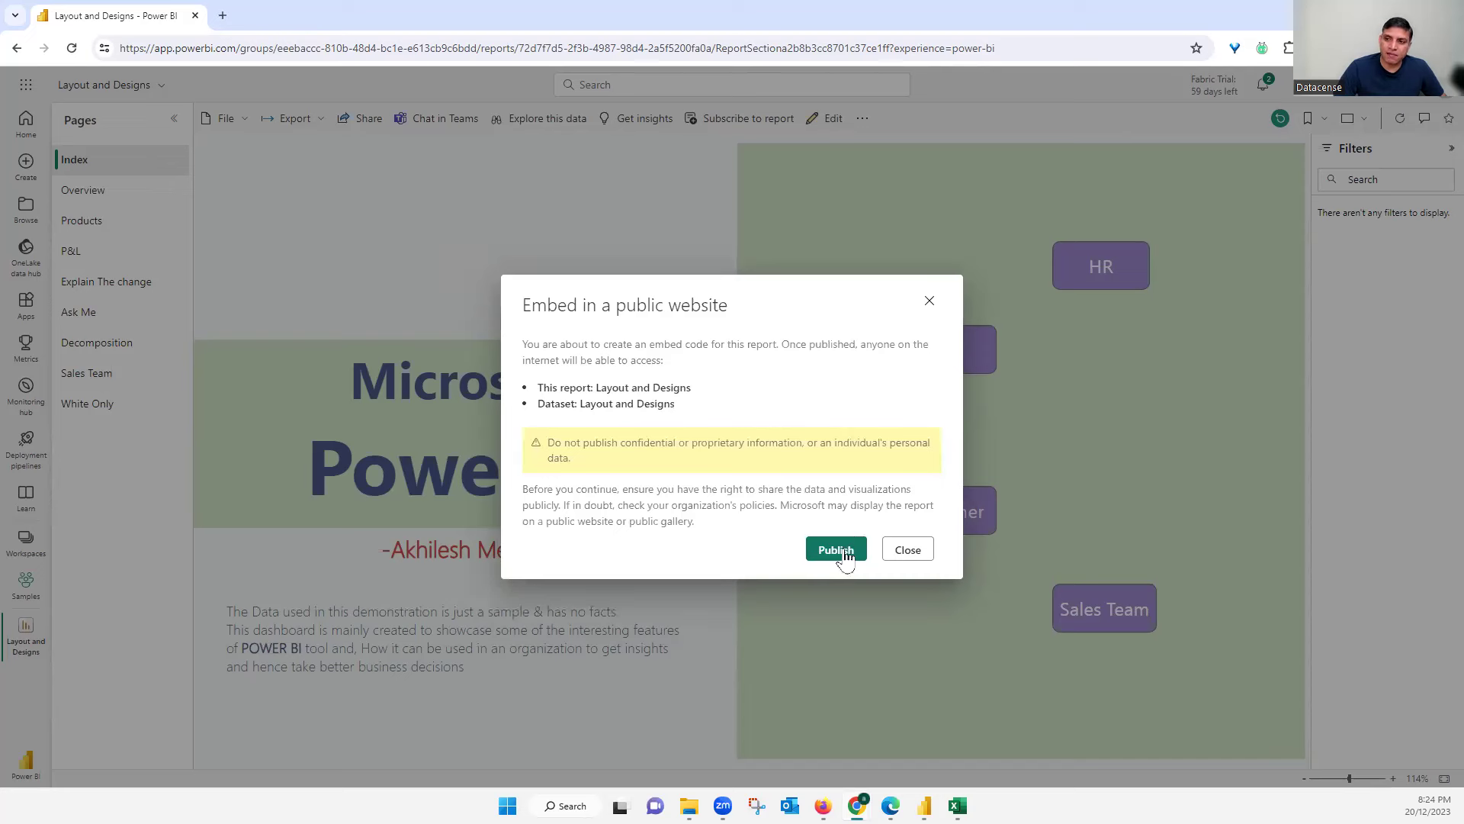
{"action": "left_click", "coordinate": [847, 554]}
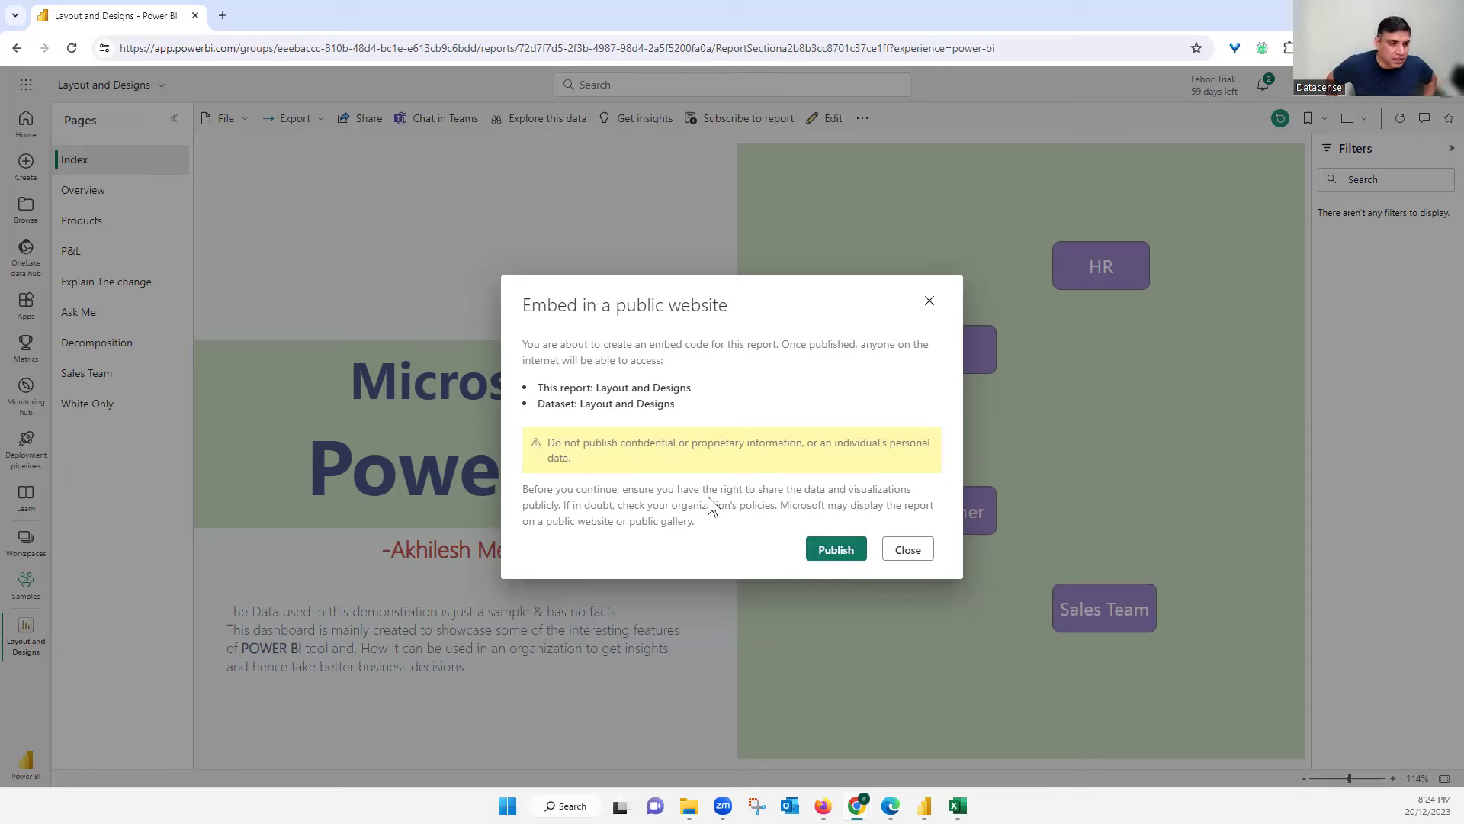
- Publish the report publicly and copy the 'Link you can send in email' URL
{"action": "left_click", "coordinate": [834, 550]}
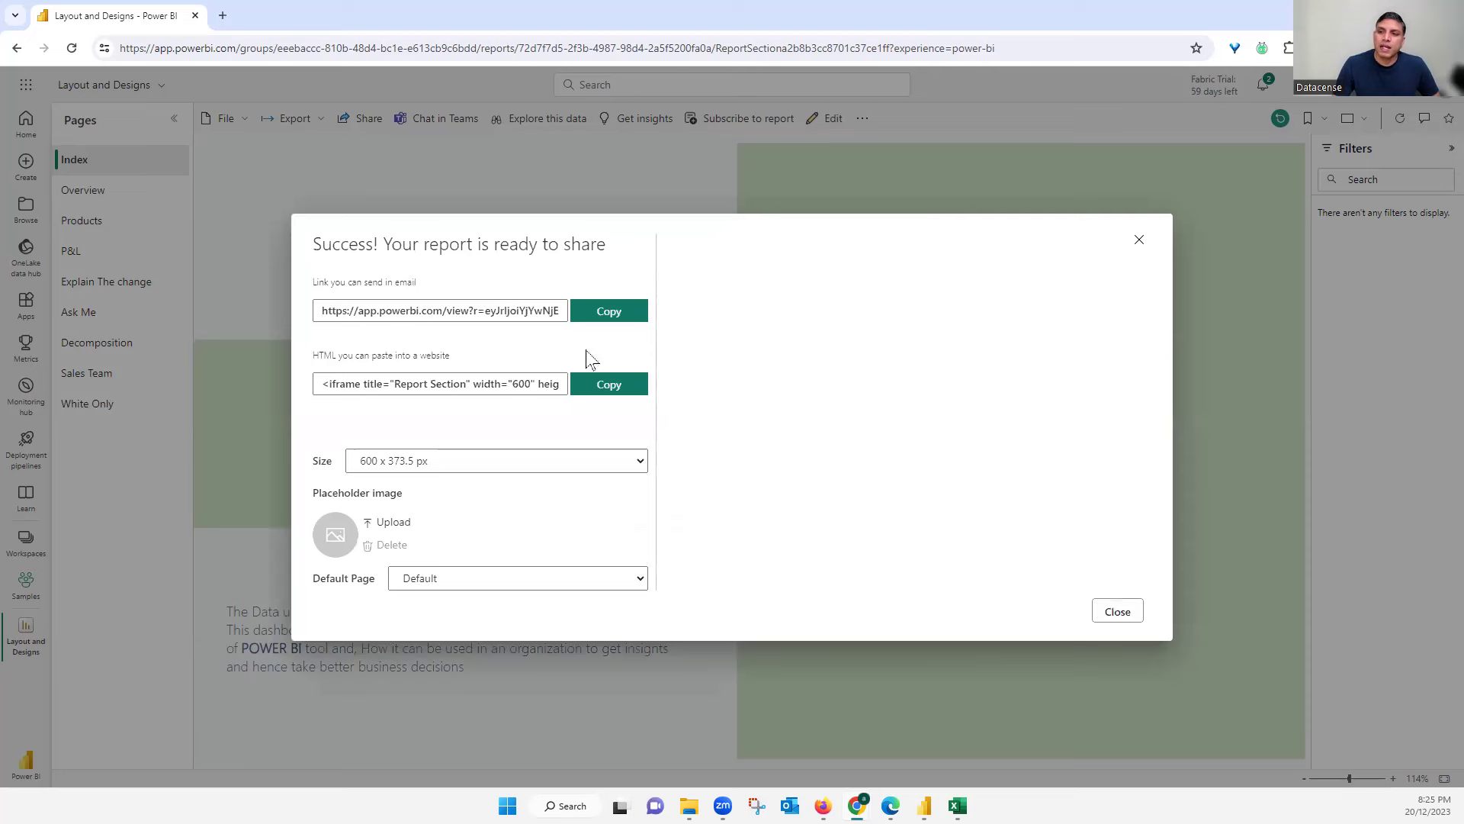
{"action": "left_click", "coordinate": [490, 306]}
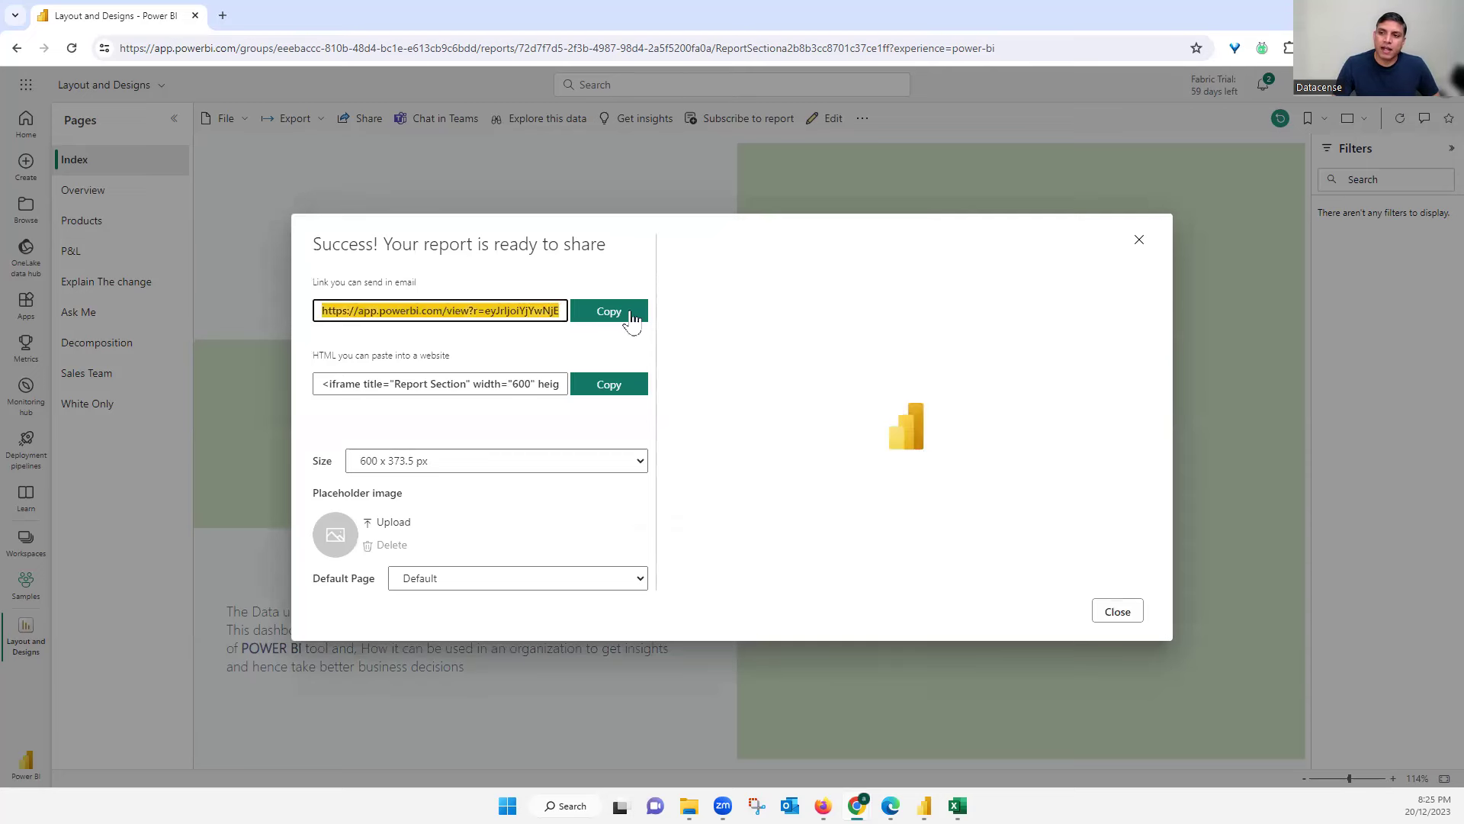
{"action": "left_click", "coordinate": [630, 314]}
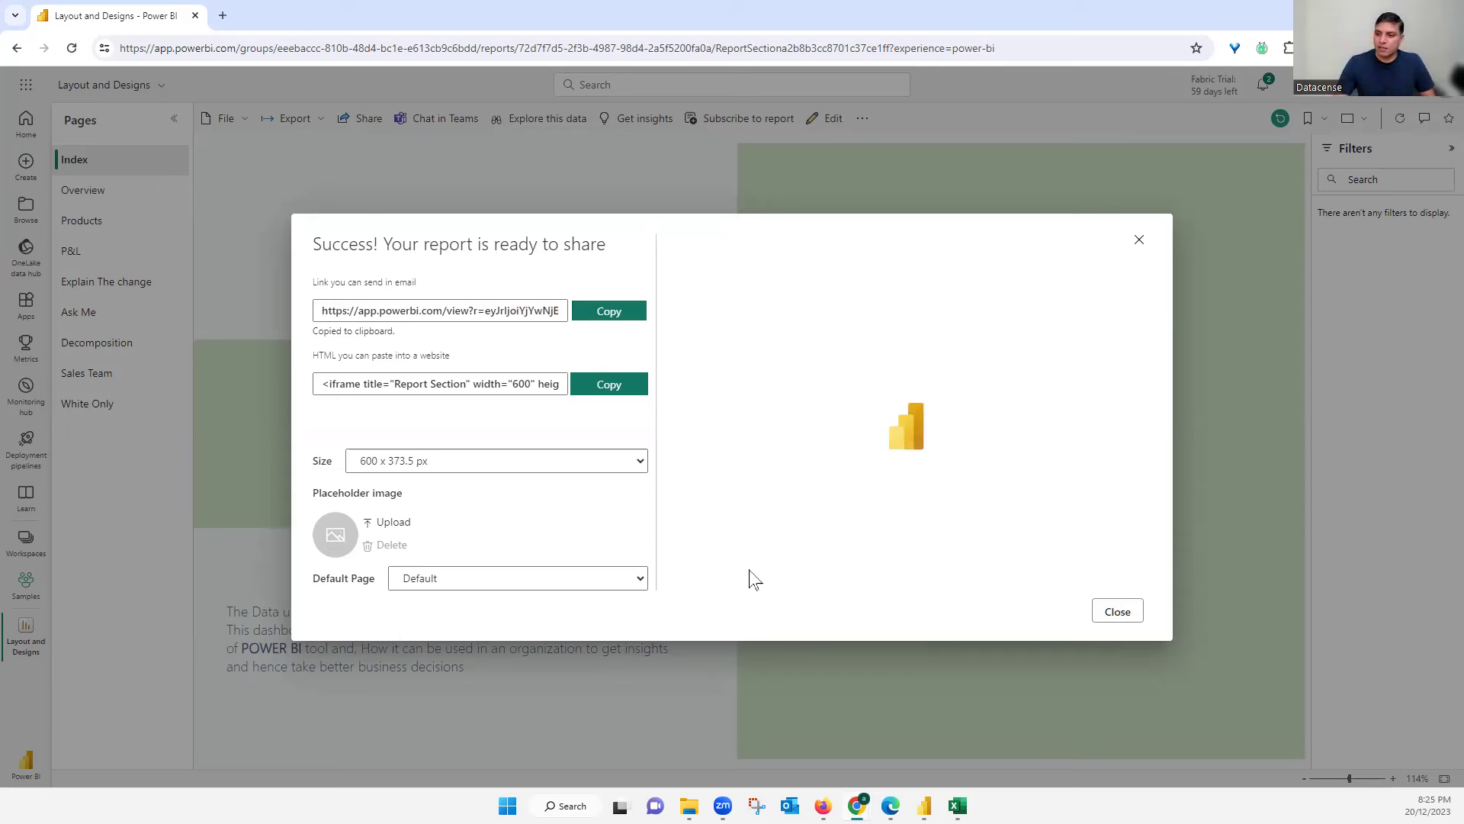
{"action": "mouse_move", "coordinate": [823, 806]}
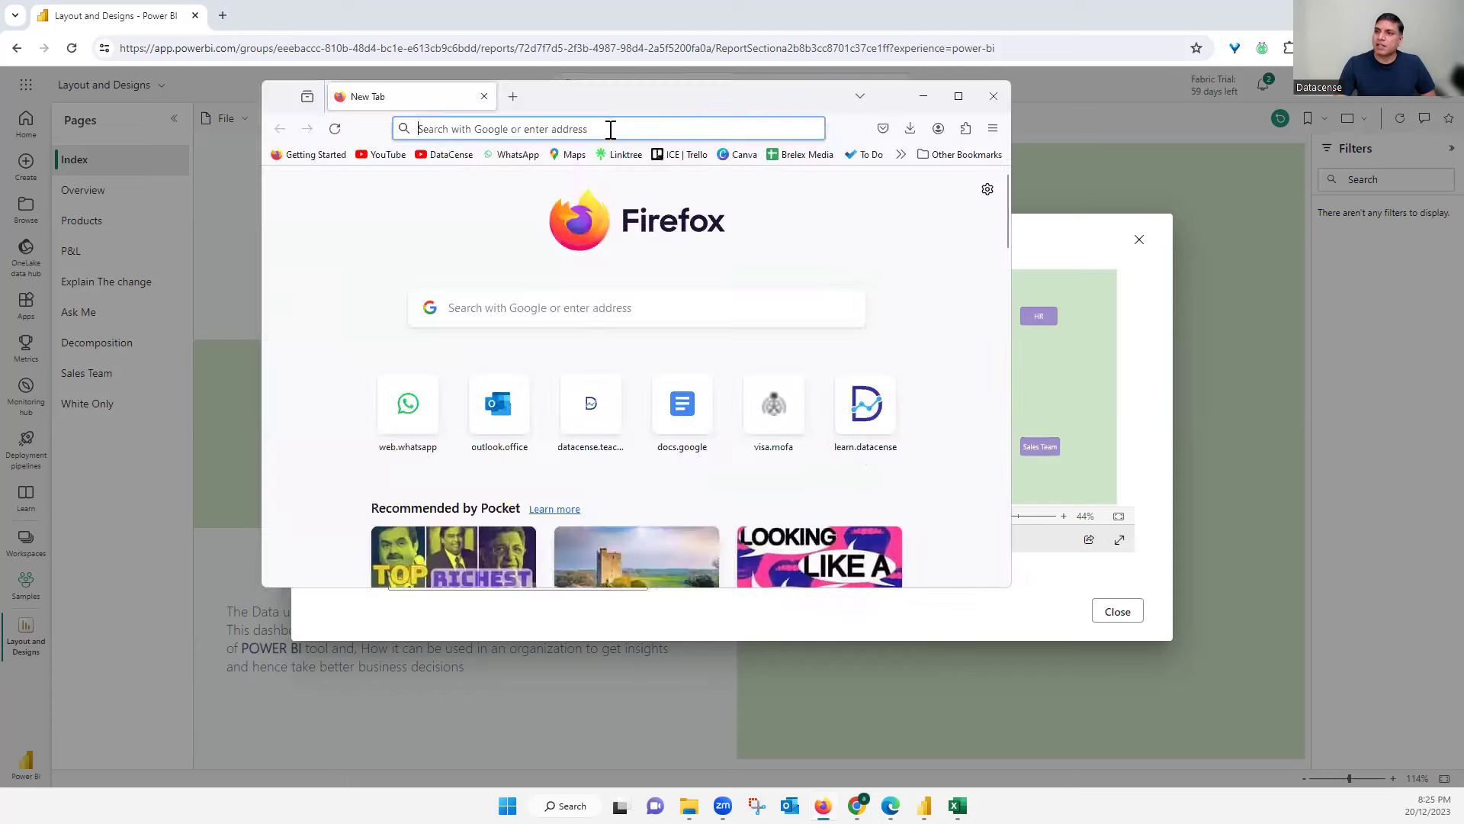
- Load the pasted public link in a new maximized Firefox window and open the P&L page
{"action": "left_click", "coordinate": [611, 130]}
{"action": "key", "text": "ctrl+v"}
{"action": "key", "text": "Return"}
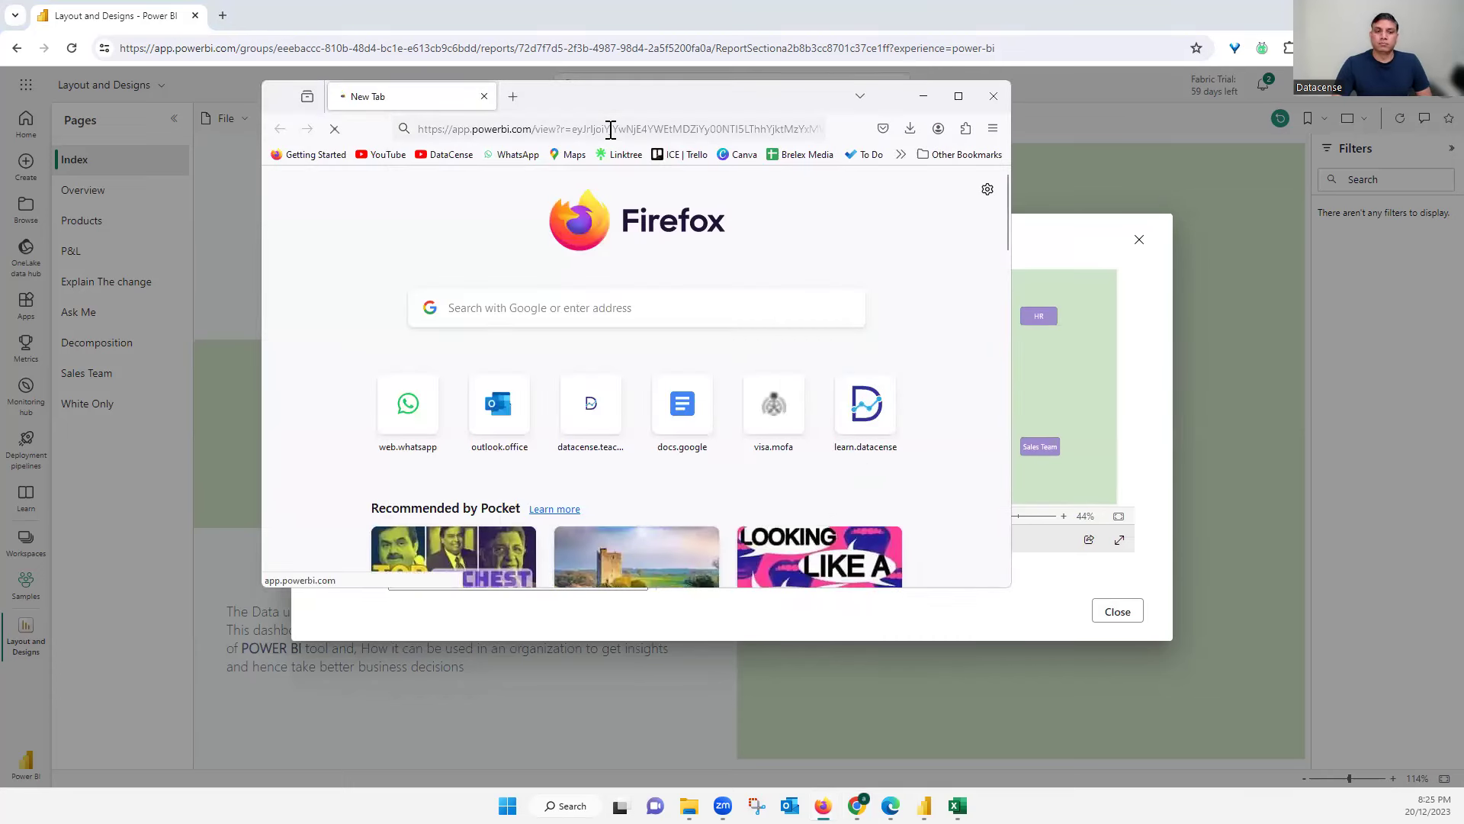
{"action": "left_click", "coordinate": [959, 96]}
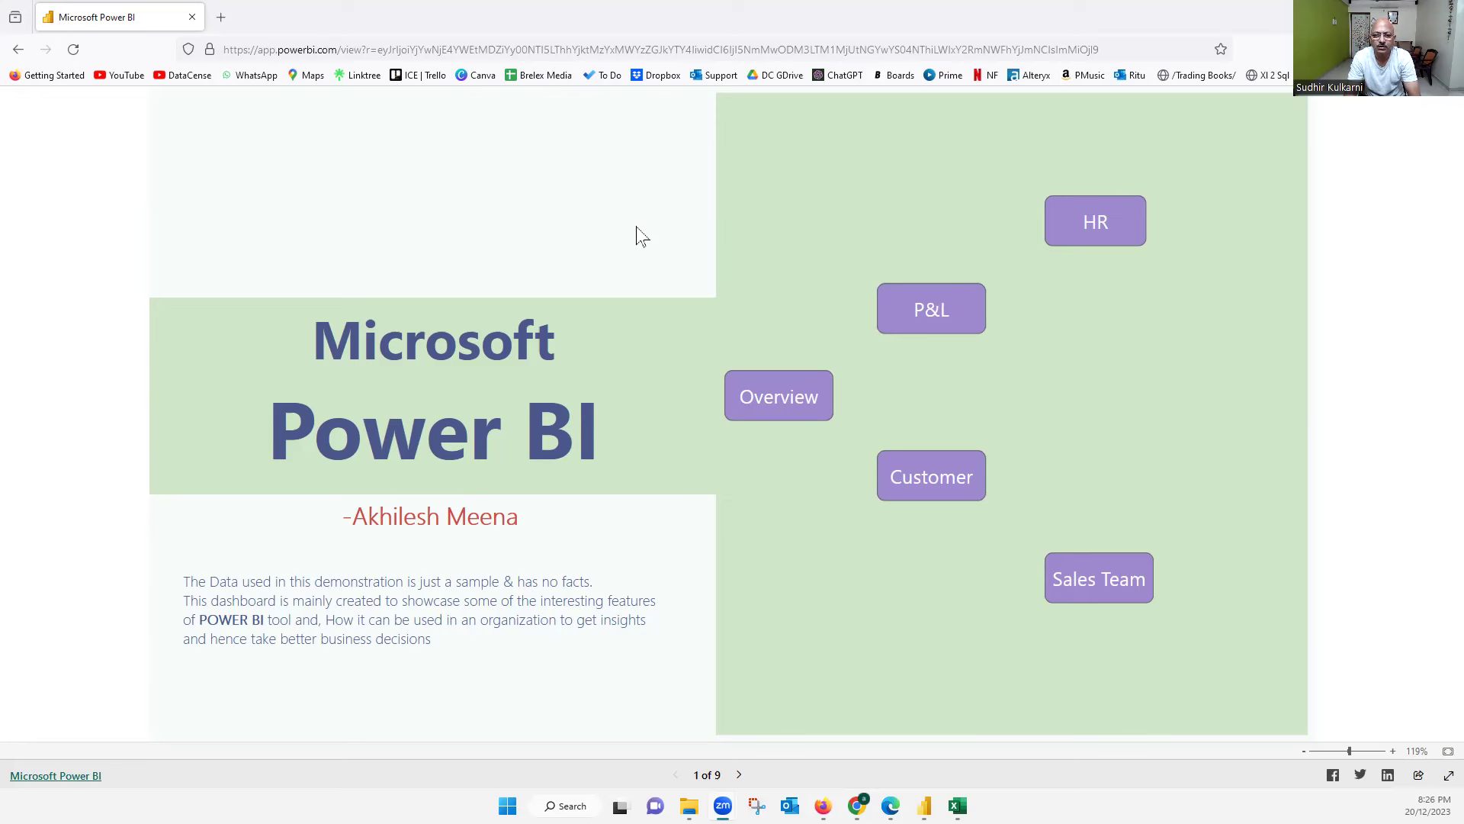
{"action": "left_click", "coordinate": [919, 319]}
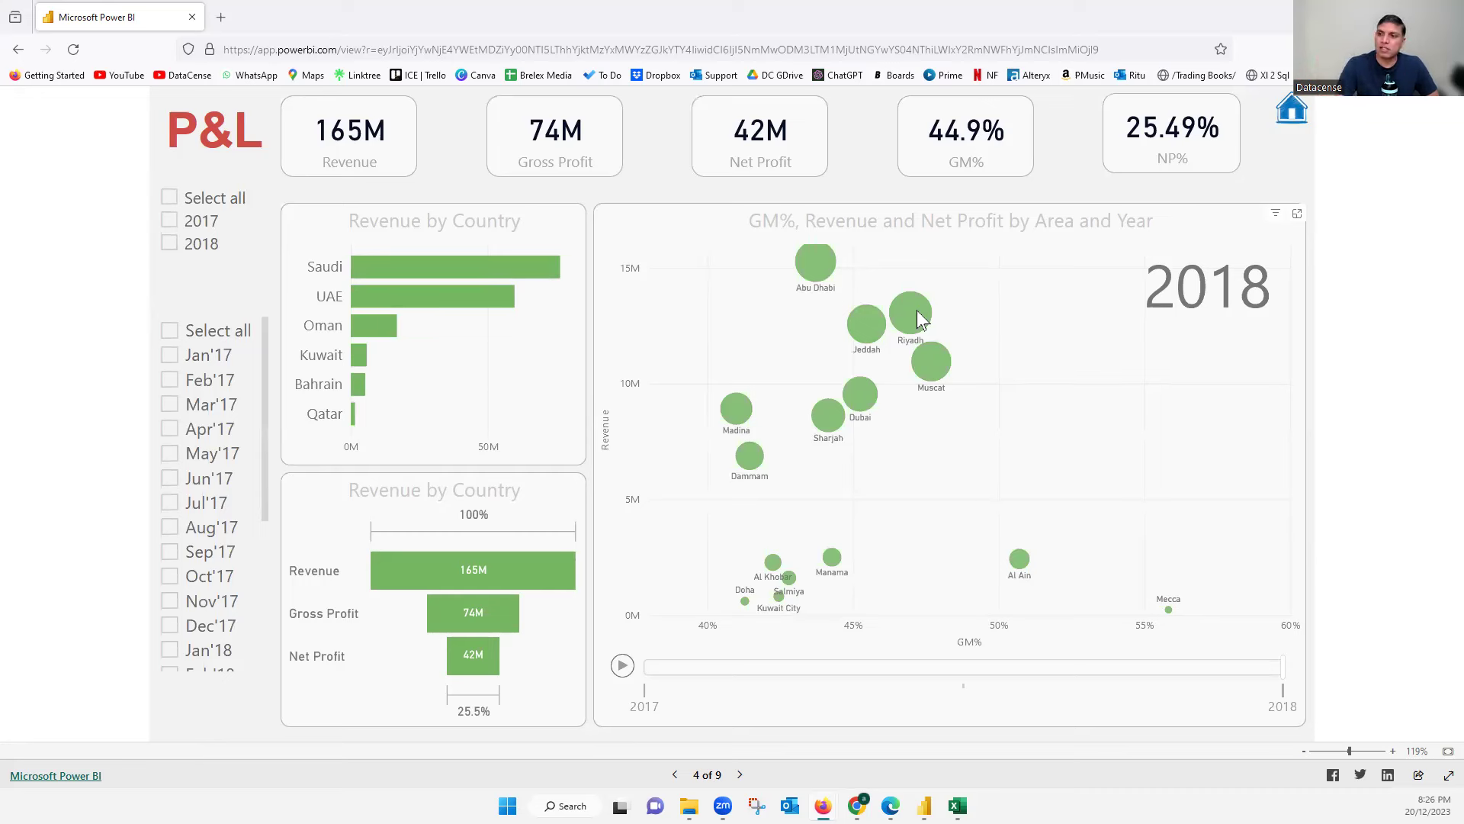
- Cross-filter the P&L page by selecting UAE in the Revenue by Country chart
{"action": "left_click", "coordinate": [494, 304]}
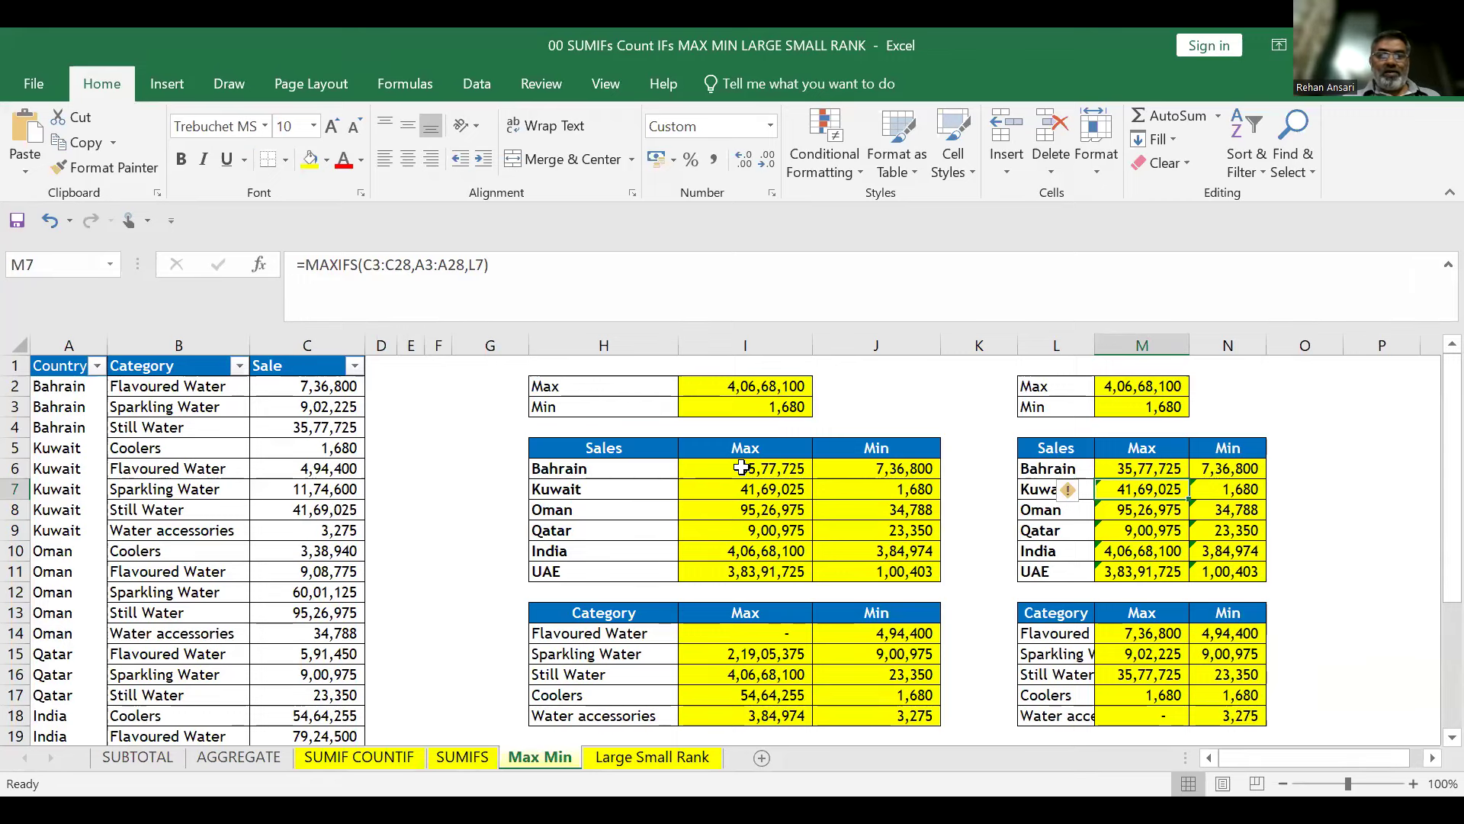
{"action": "left_click", "coordinate": [742, 467]}
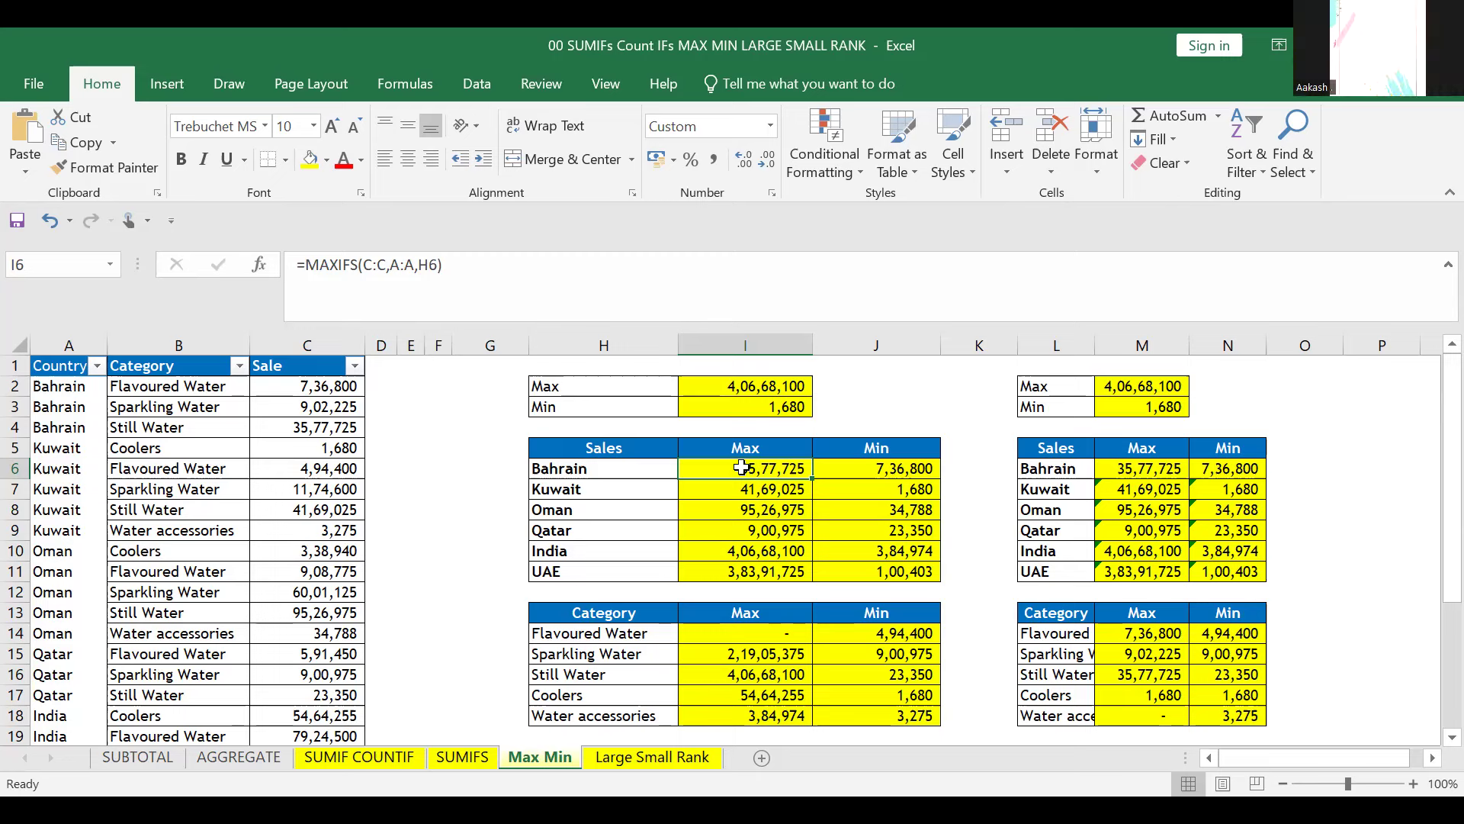
{"action": "key", "text": "Right"}
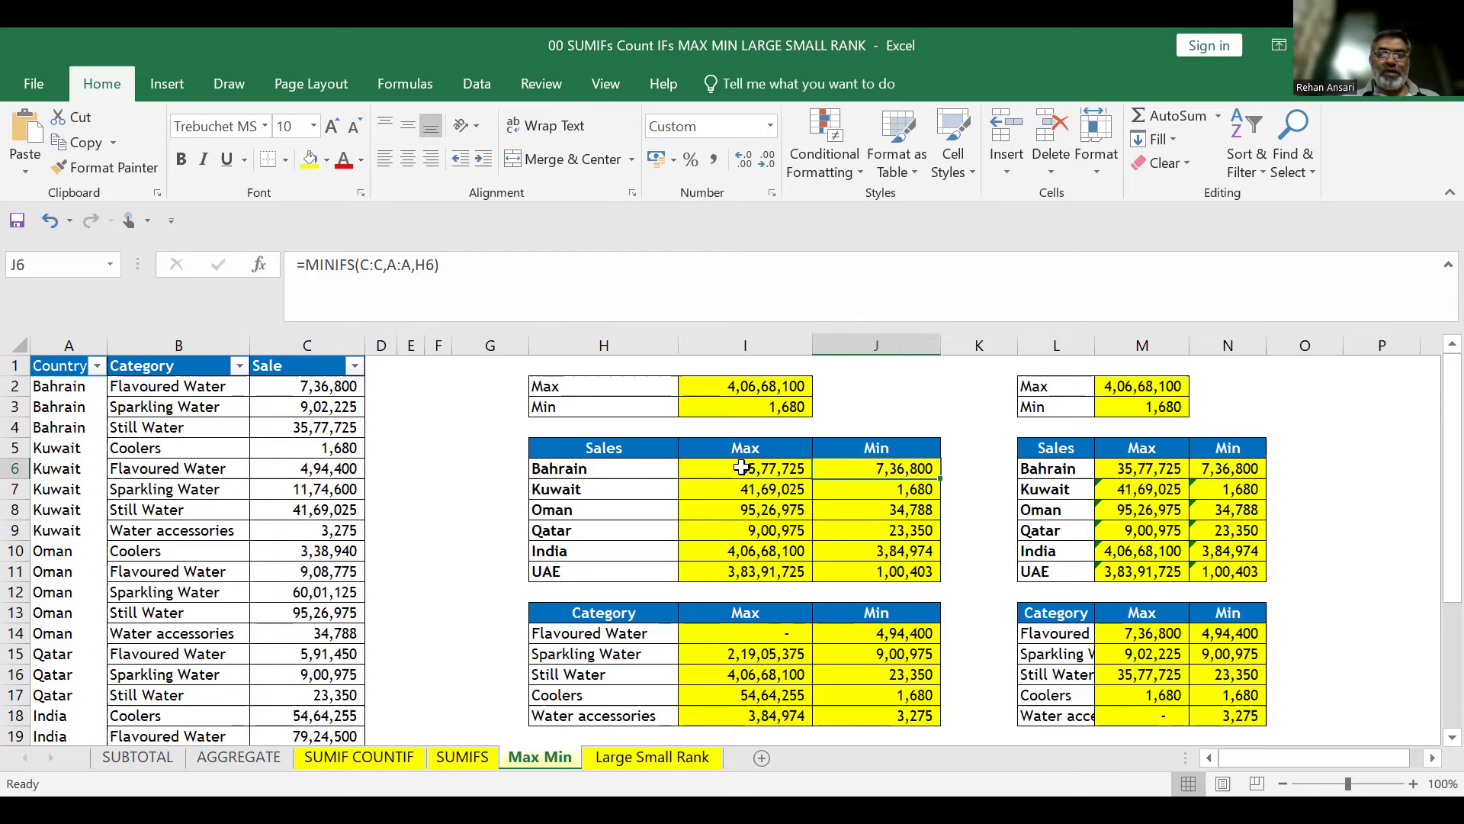
{"action": "key", "text": "Right"}
{"action": "key", "text": "Right"}
{"action": "key", "text": "Right"}
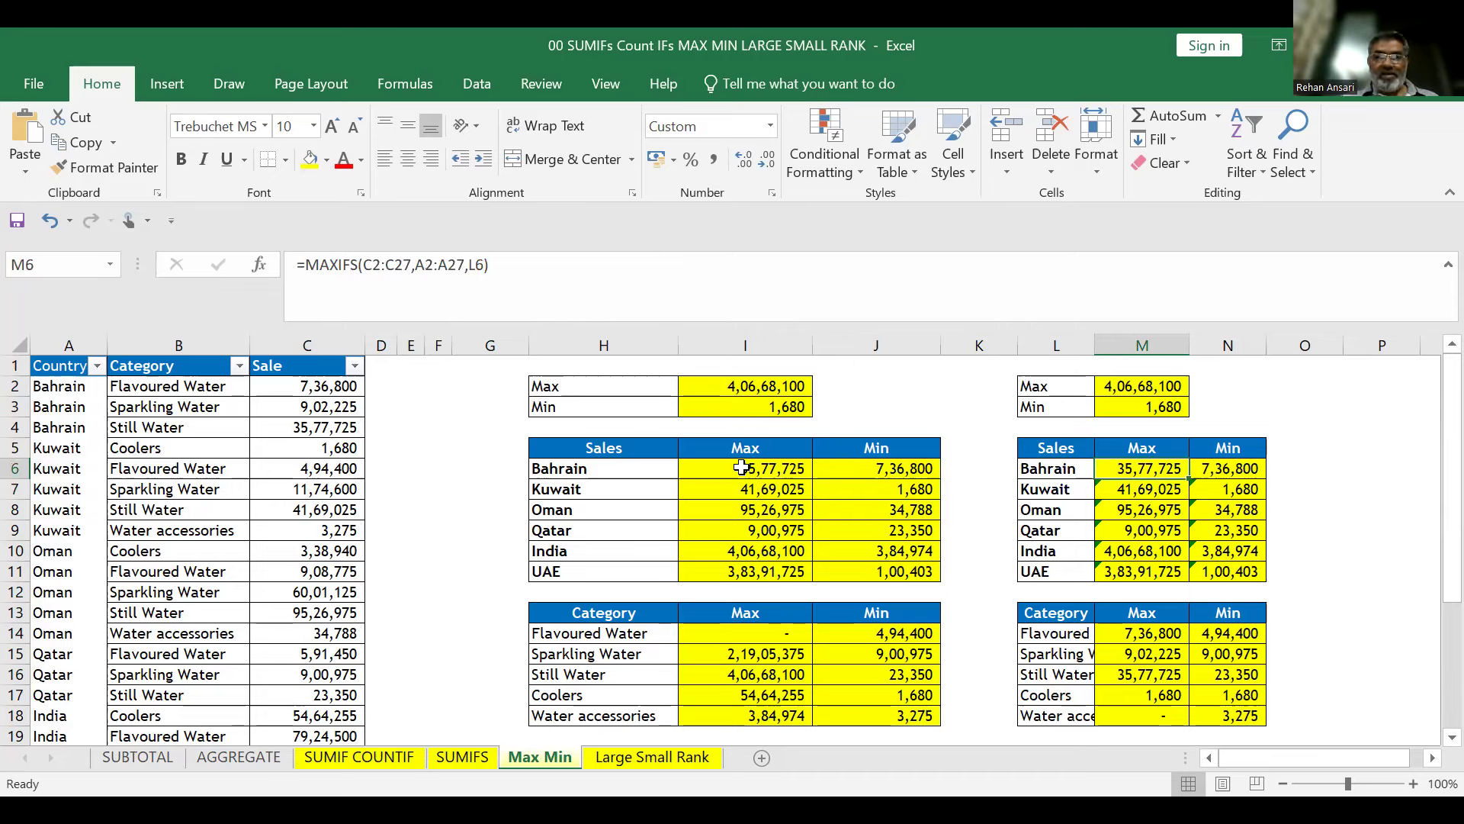
{"action": "key", "text": "Down"}
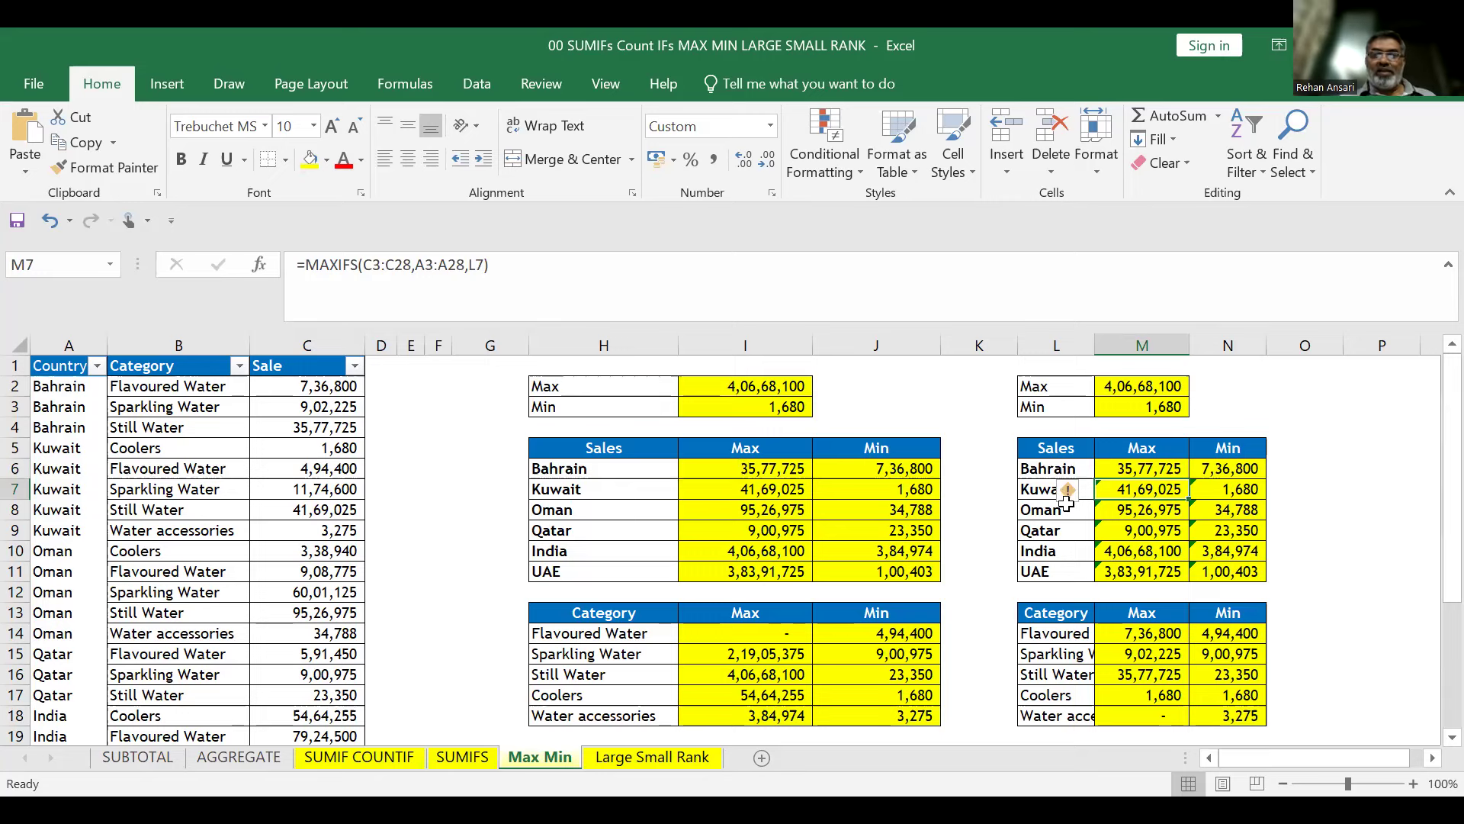
{"action": "mouse_move", "coordinate": [1071, 503]}
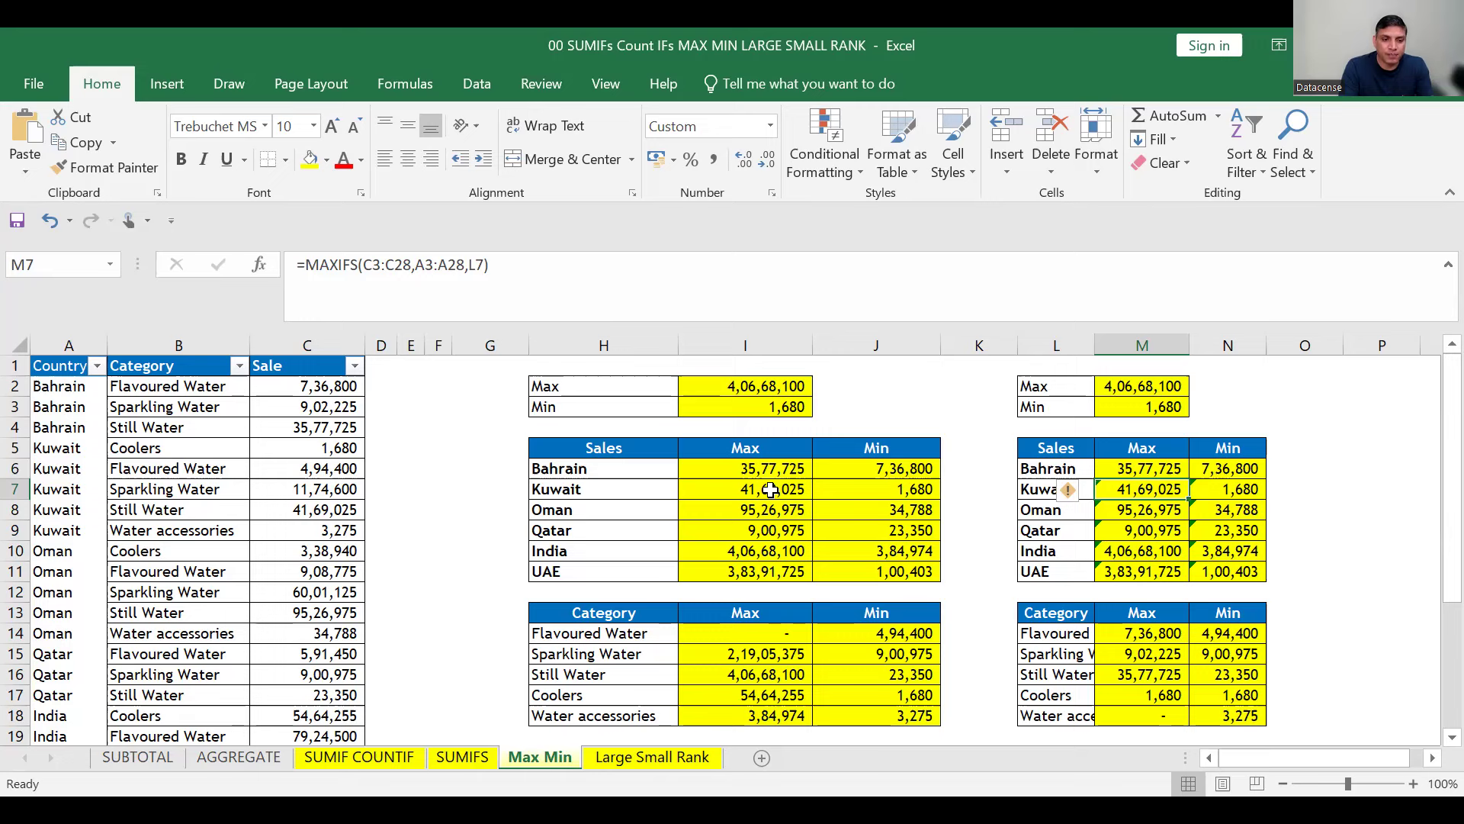
{"action": "left_click", "coordinate": [770, 489]}
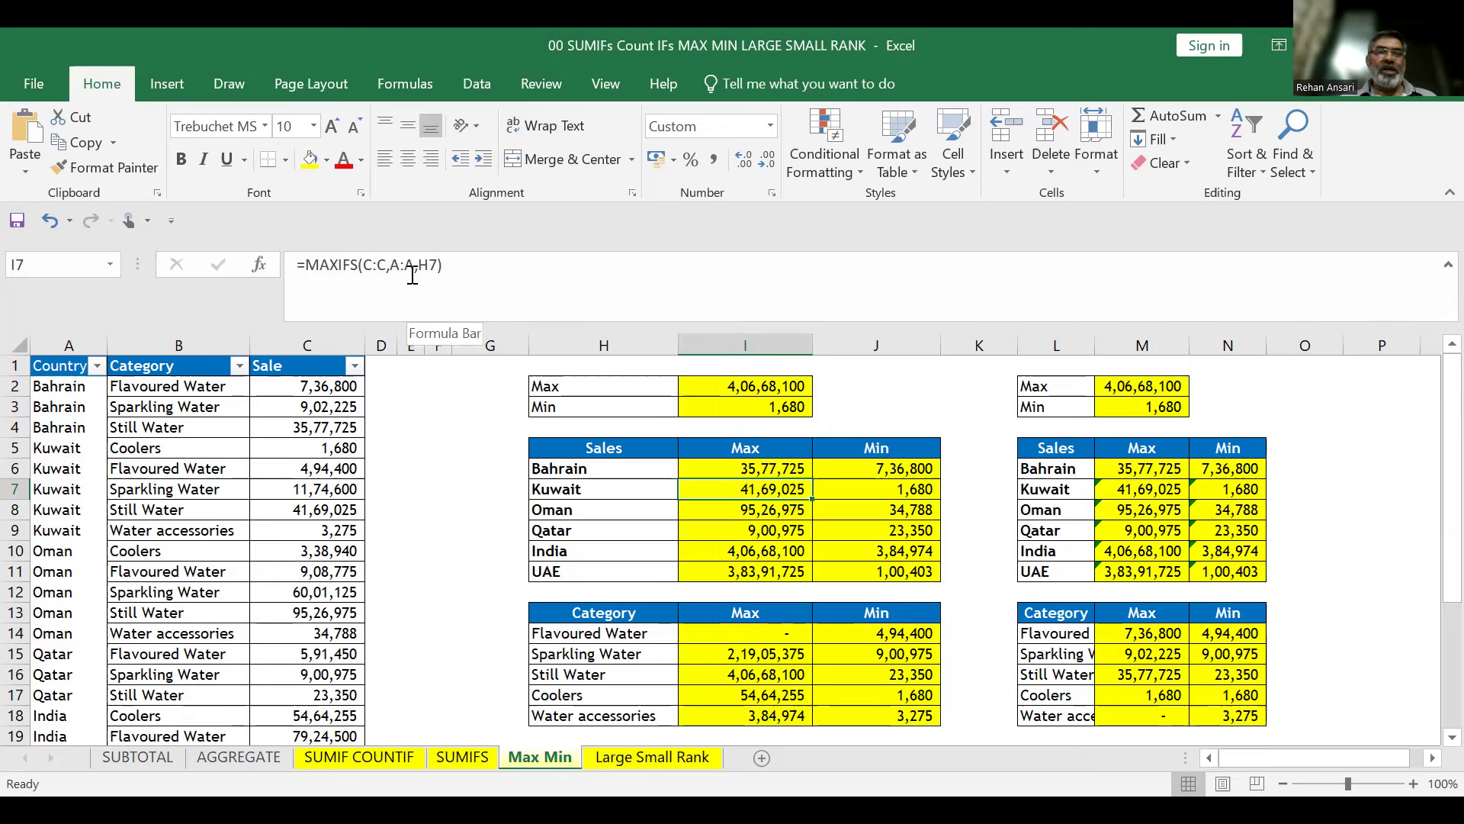
{"action": "left_click", "coordinate": [1134, 488]}
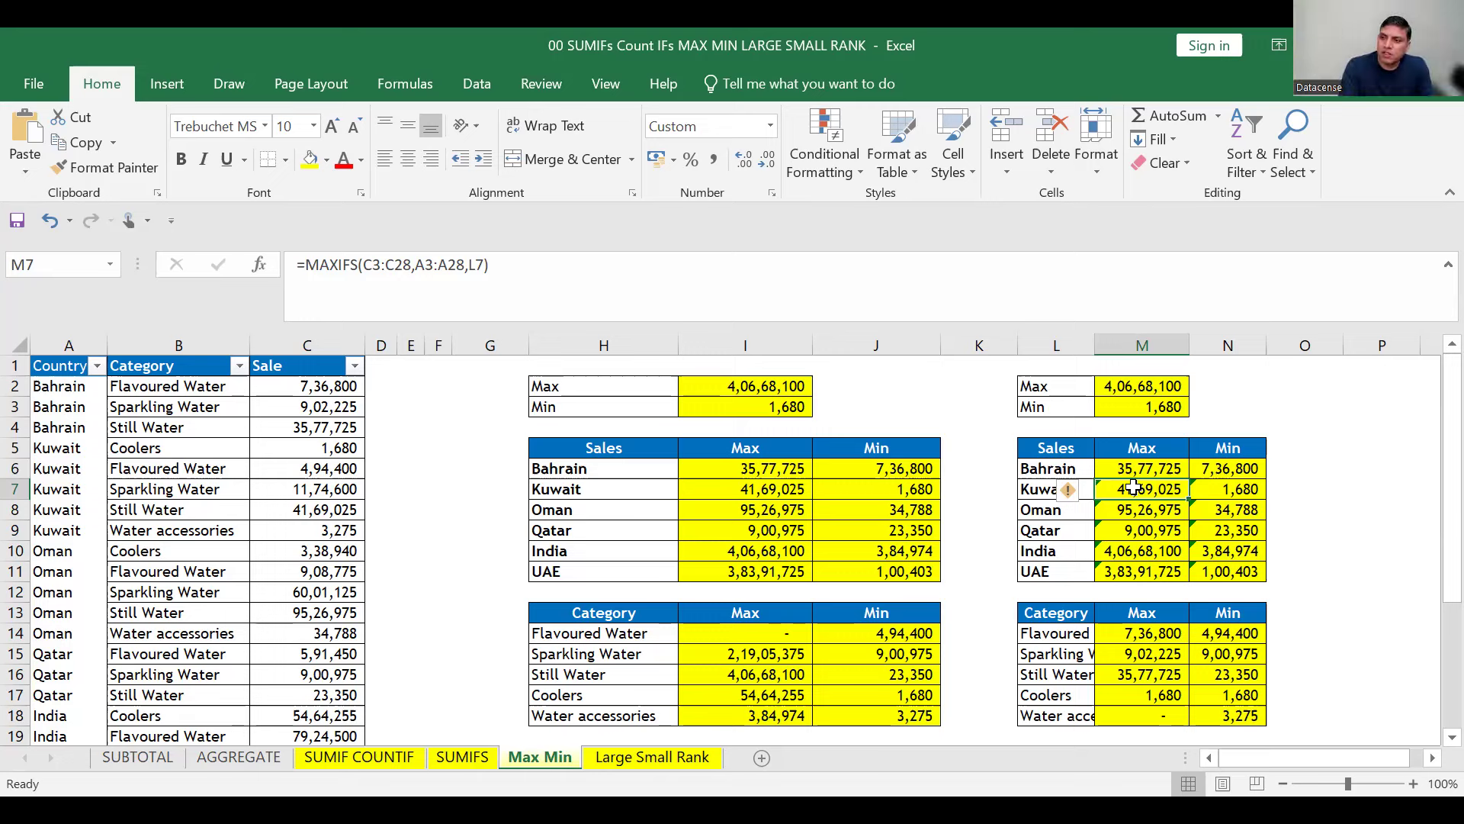
{"action": "key", "text": "Up"}
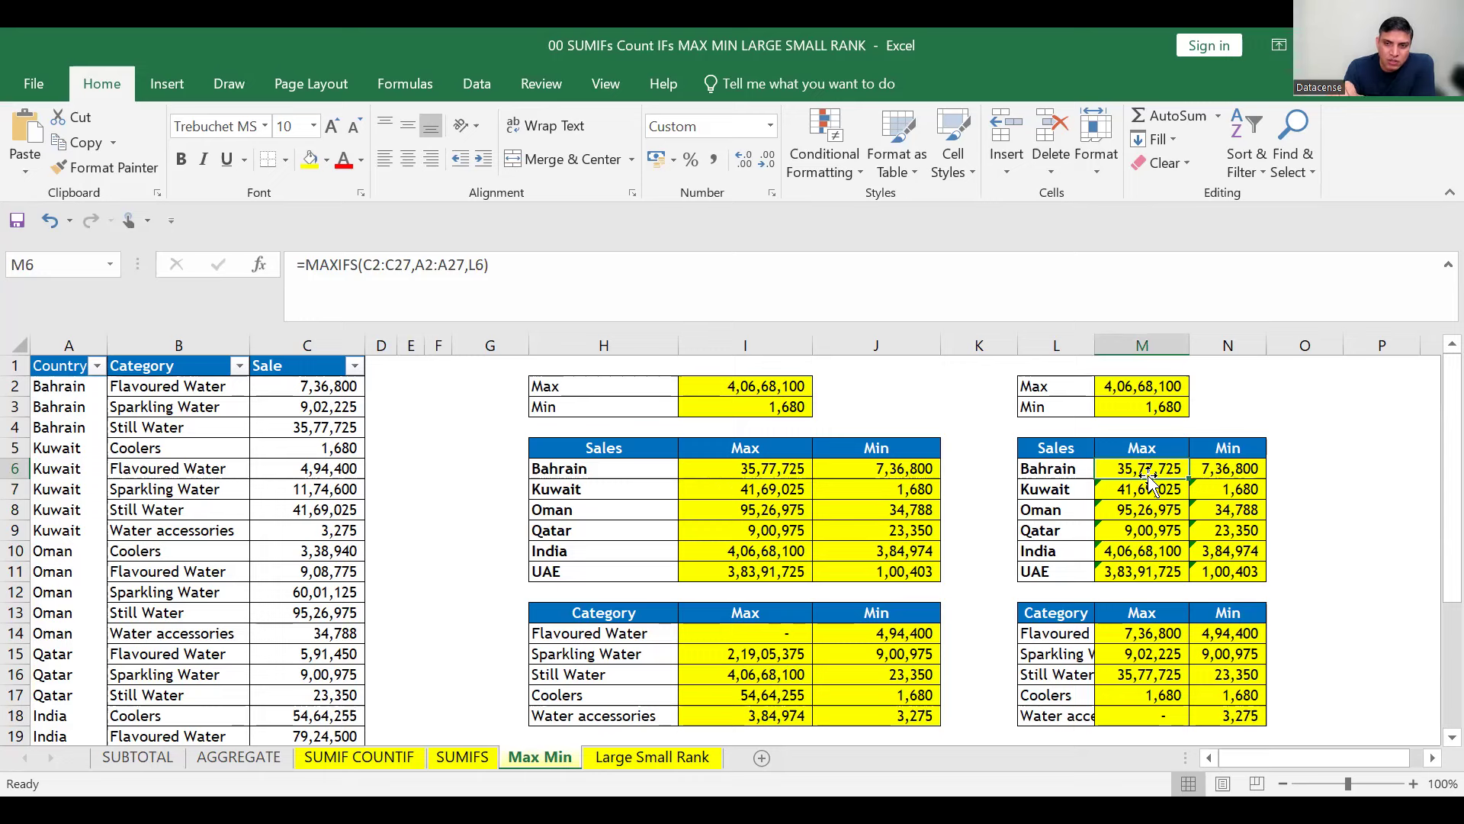
{"action": "key", "text": "Down"}
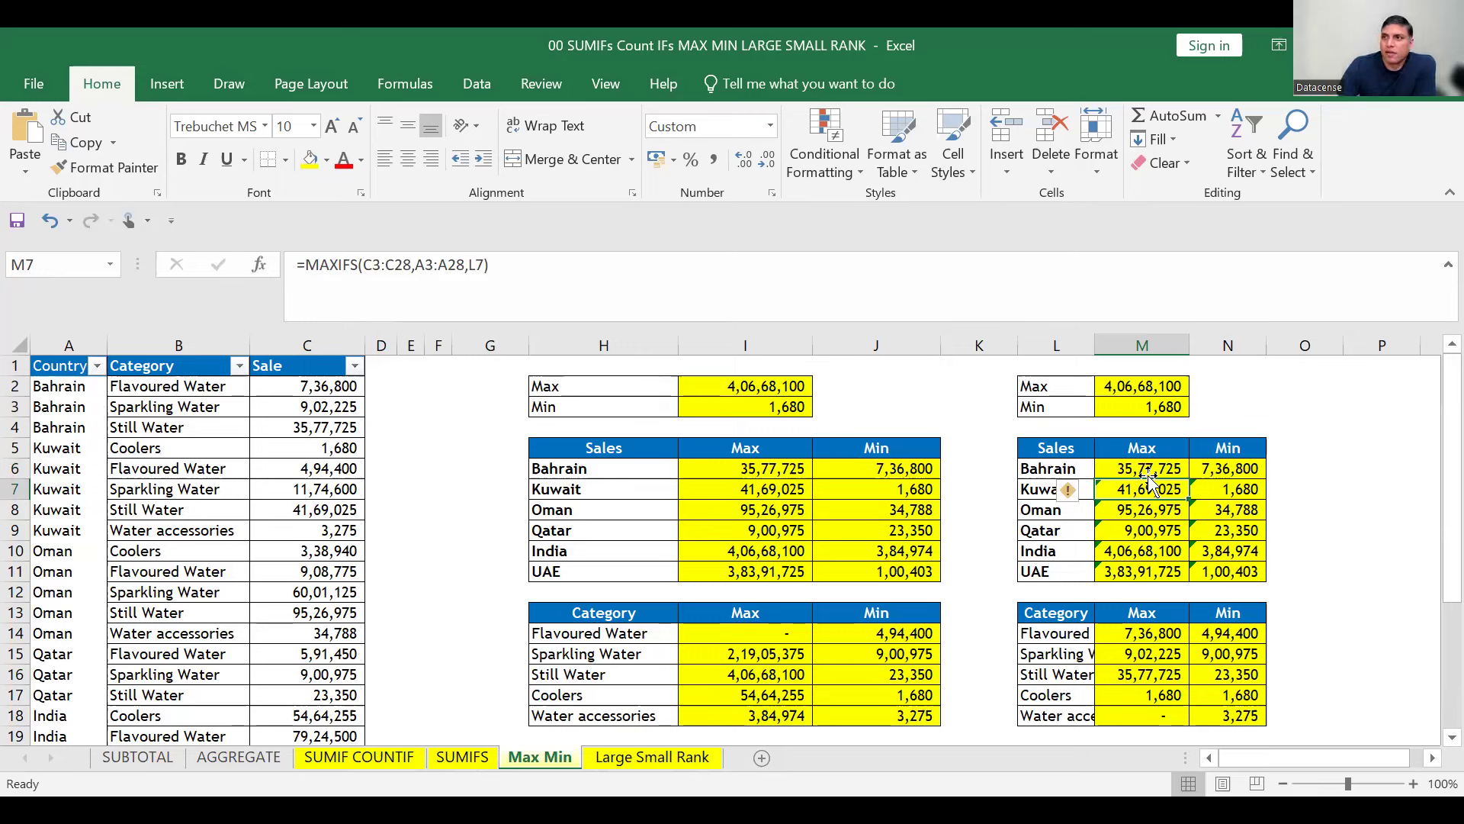
{"action": "key", "text": "Down"}
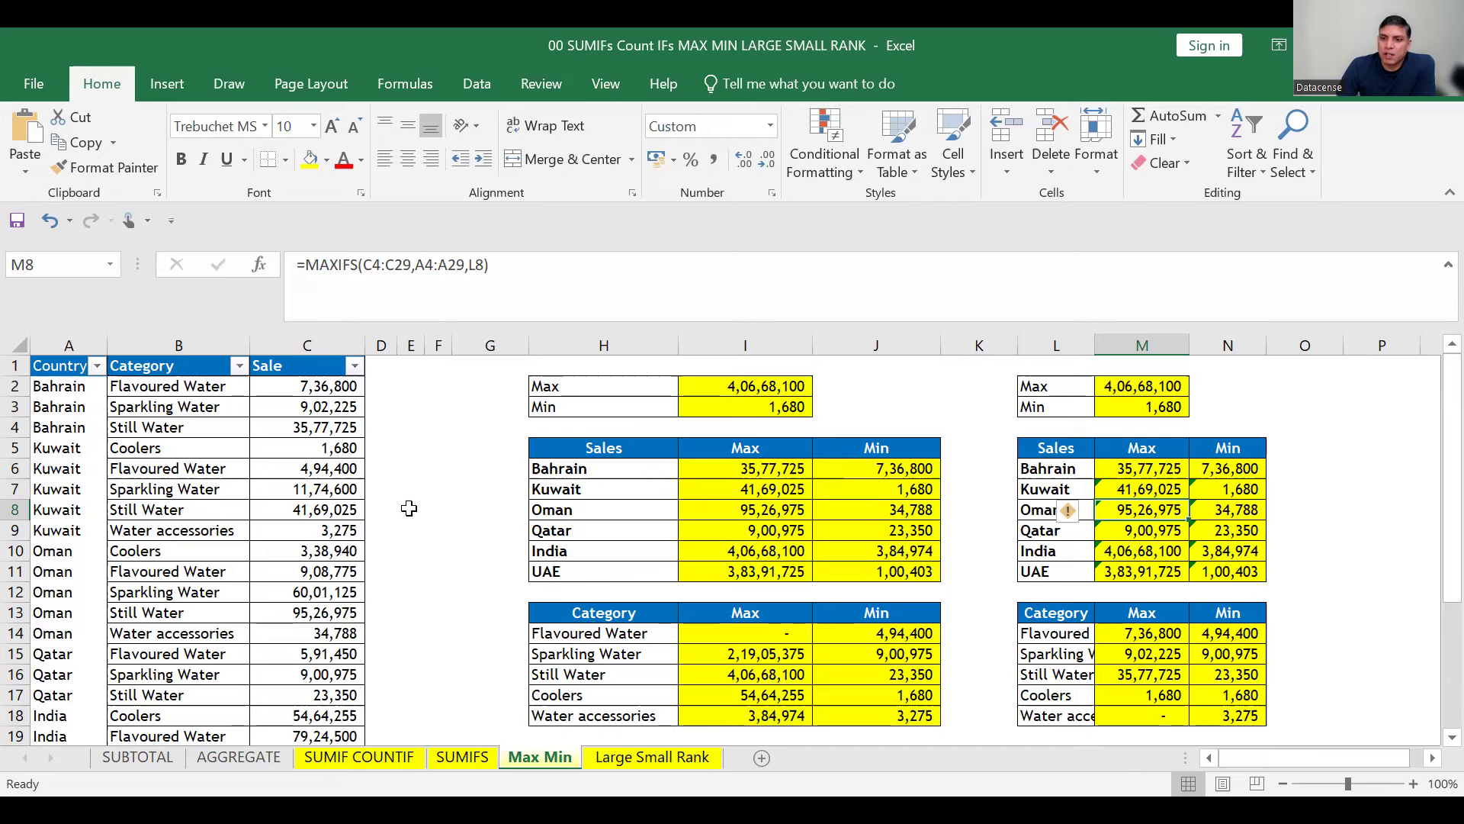
{"action": "scroll", "coordinate": [188, 516], "scroll_direction": "down", "scroll_amount": 5}
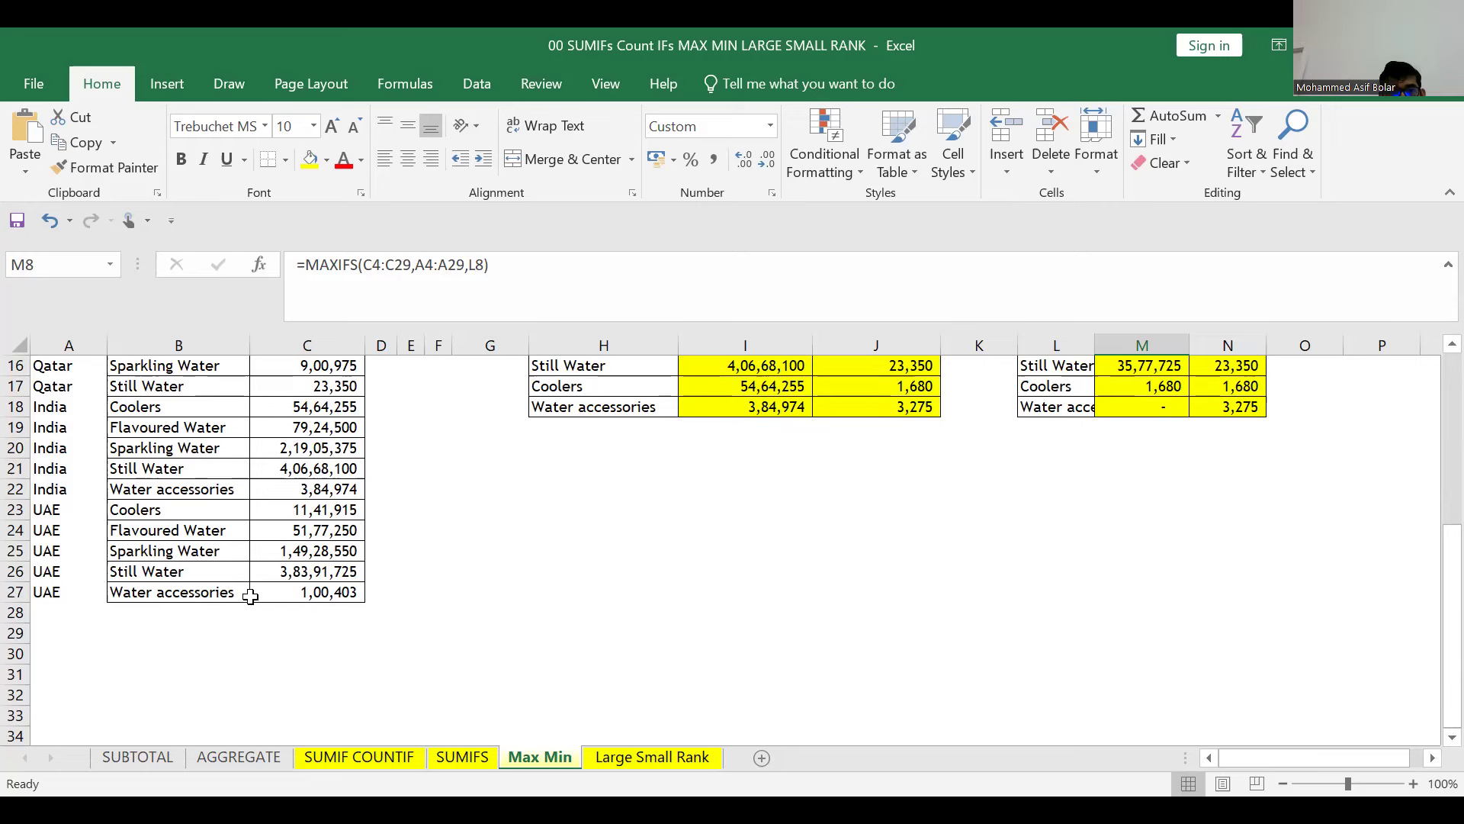
{"action": "scroll", "coordinate": [700, 526], "scroll_direction": "up", "scroll_amount": 5}
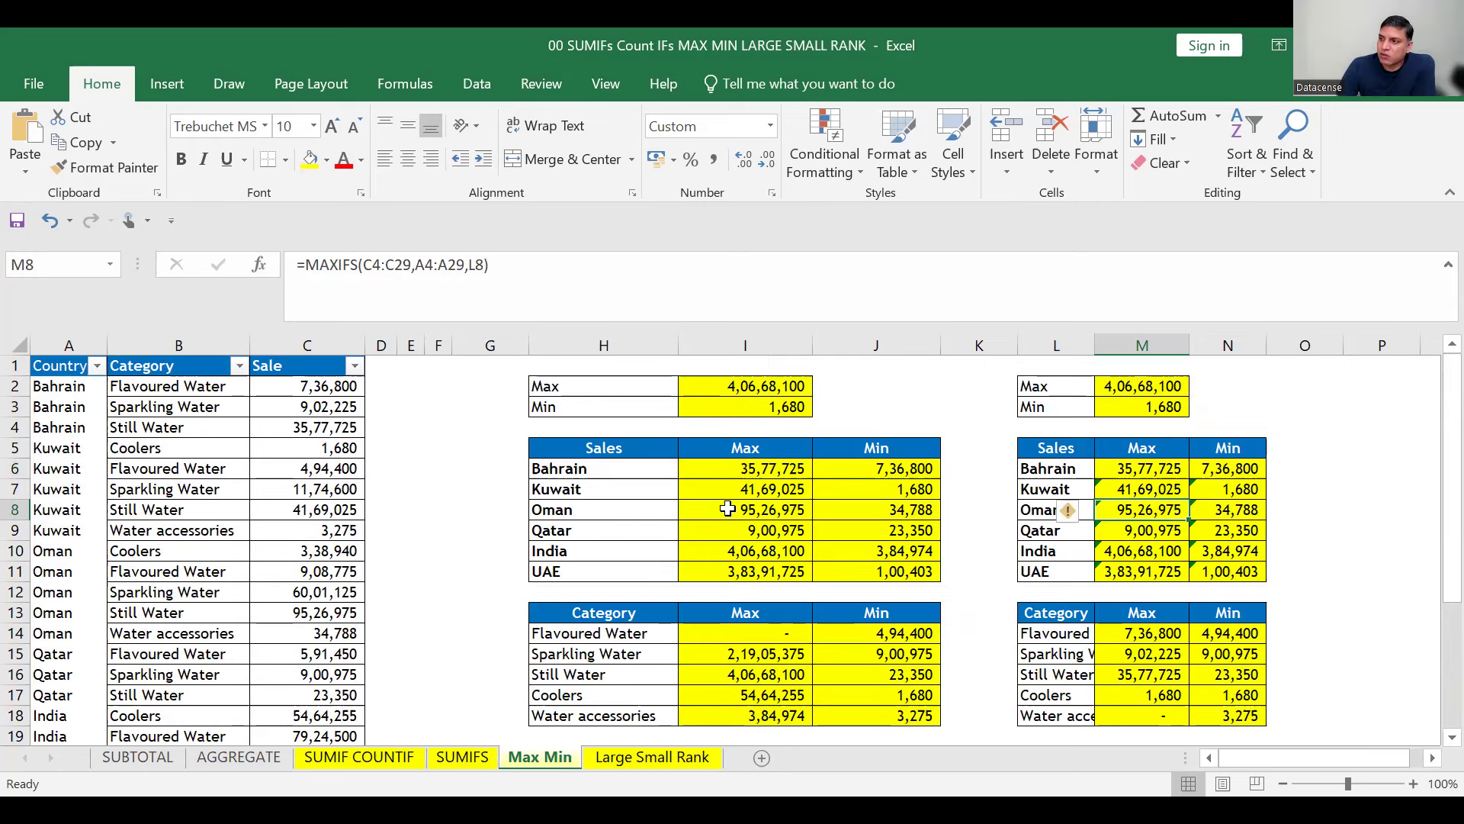
{"action": "left_click", "coordinate": [1140, 469]}
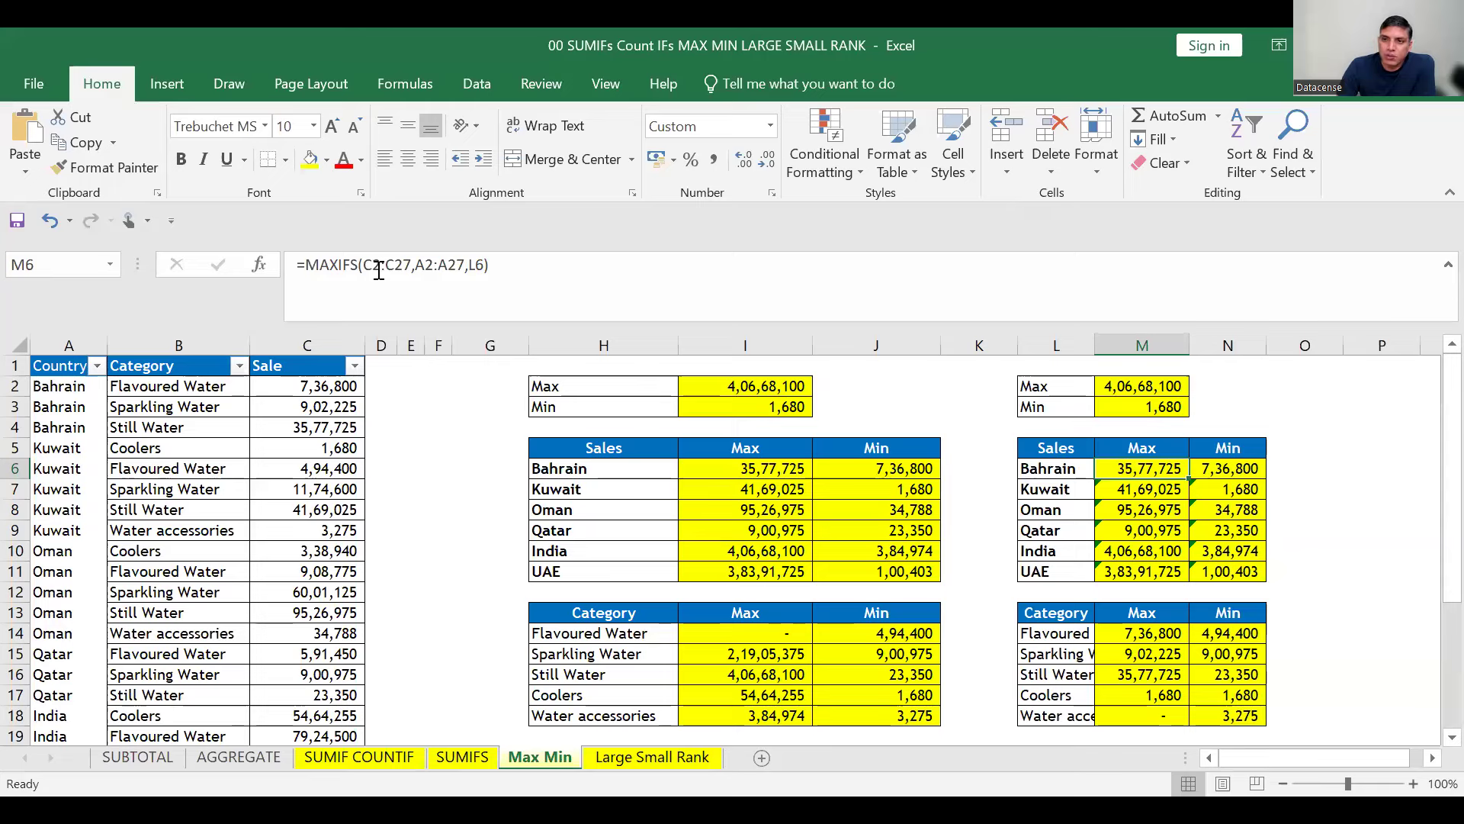
{"action": "left_click", "coordinate": [410, 265]}
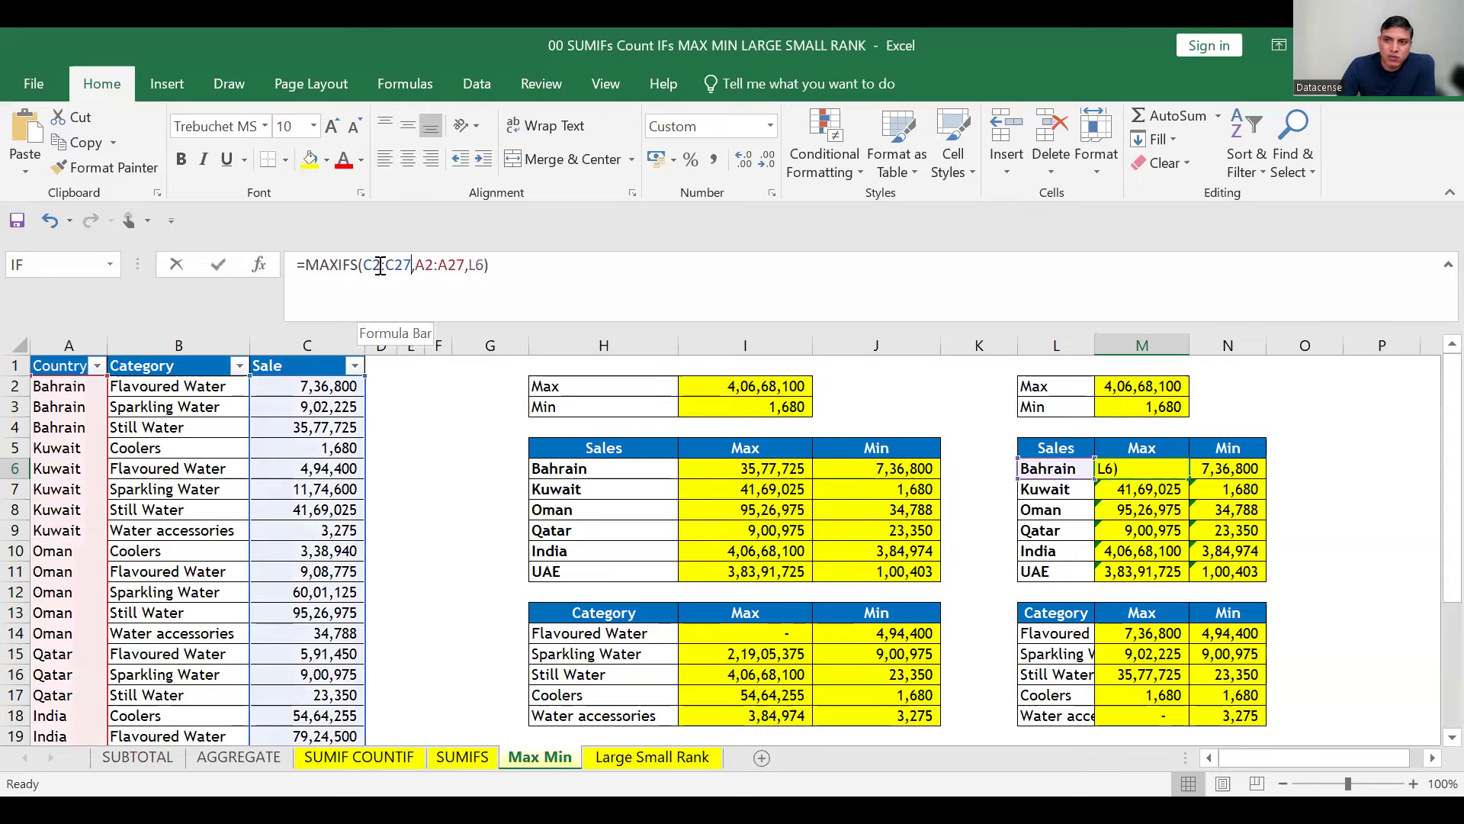
{"action": "left_click", "coordinate": [364, 266], "text": "shift"}
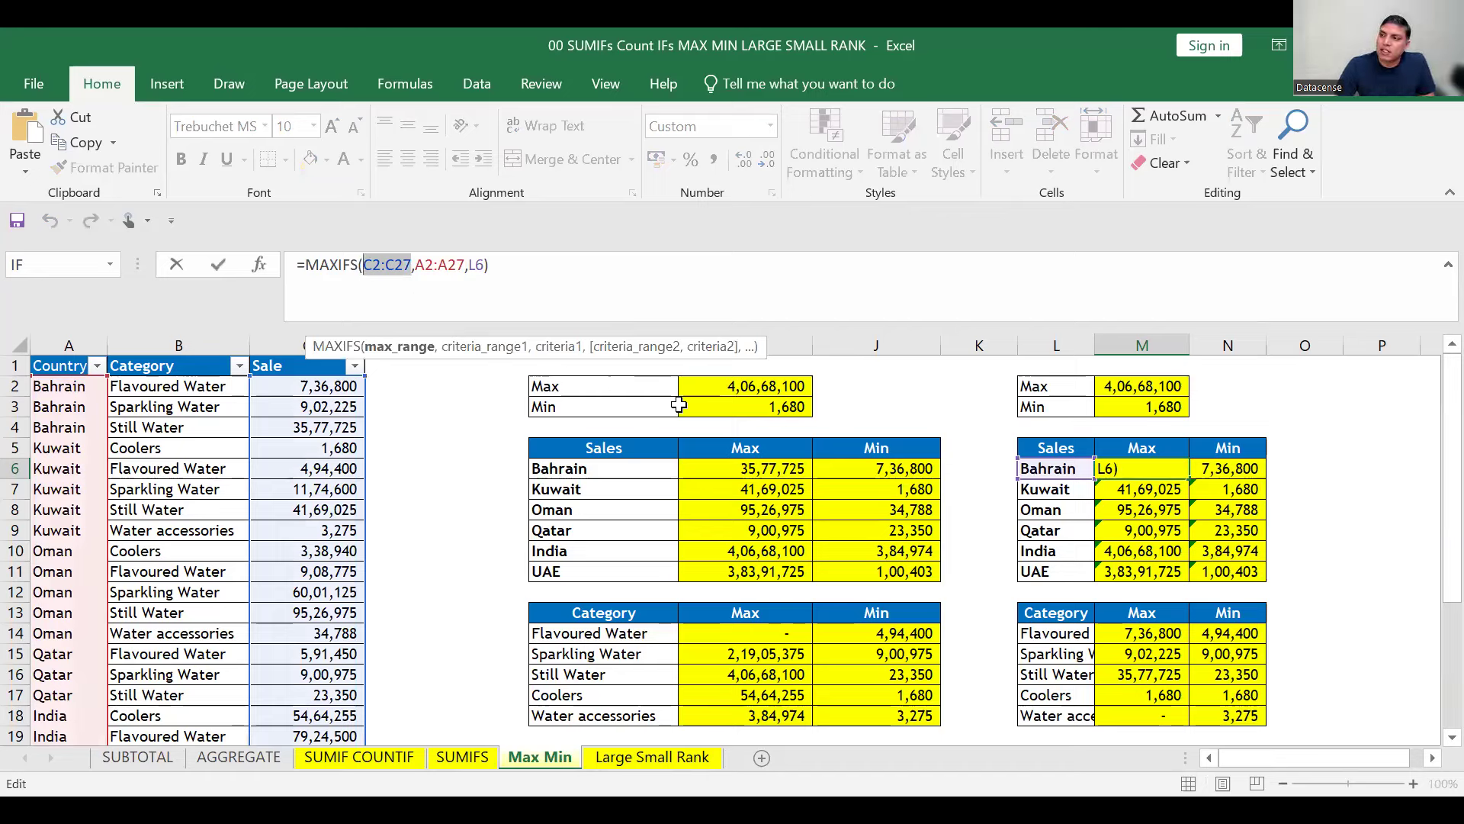
{"action": "key", "text": "ctrl+Return"}
{"action": "left_click", "coordinate": [1168, 488]}
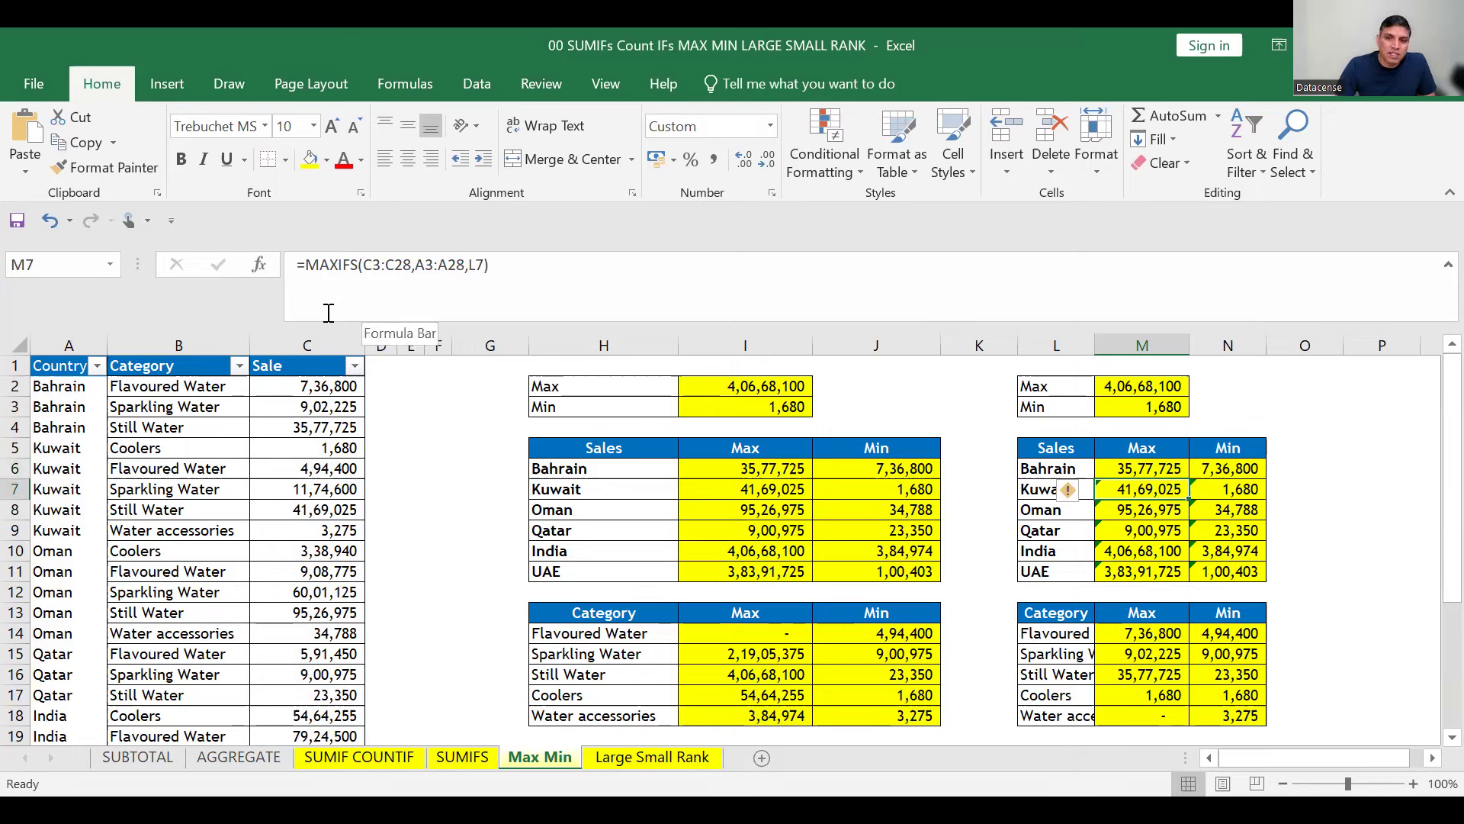
{"action": "left_click_drag", "start_coordinate": [68, 386], "coordinate": [320, 386]}
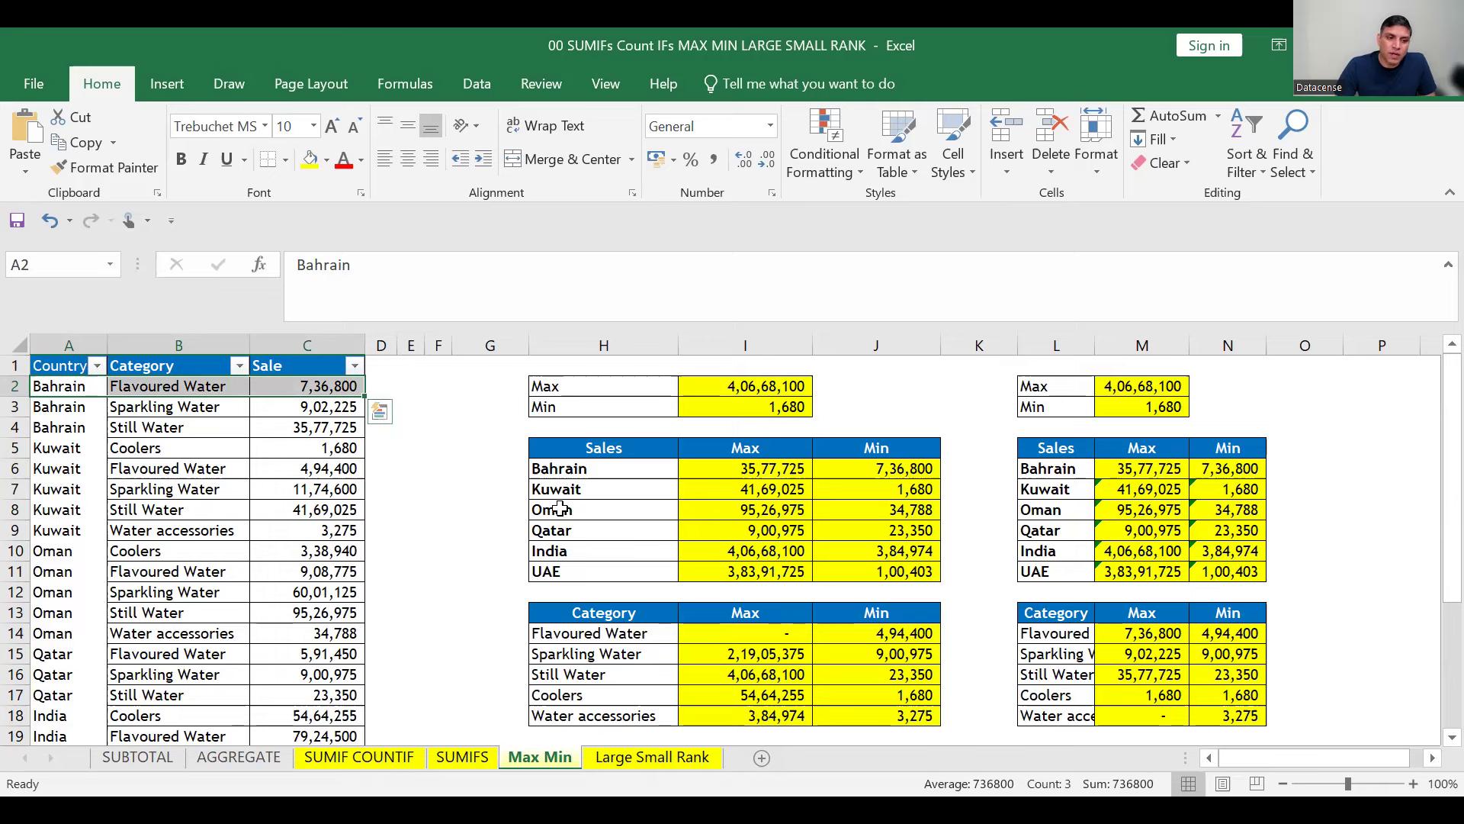
{"action": "left_click", "coordinate": [1139, 468]}
{"action": "key", "text": "Down"}
{"action": "key", "text": "Down"}
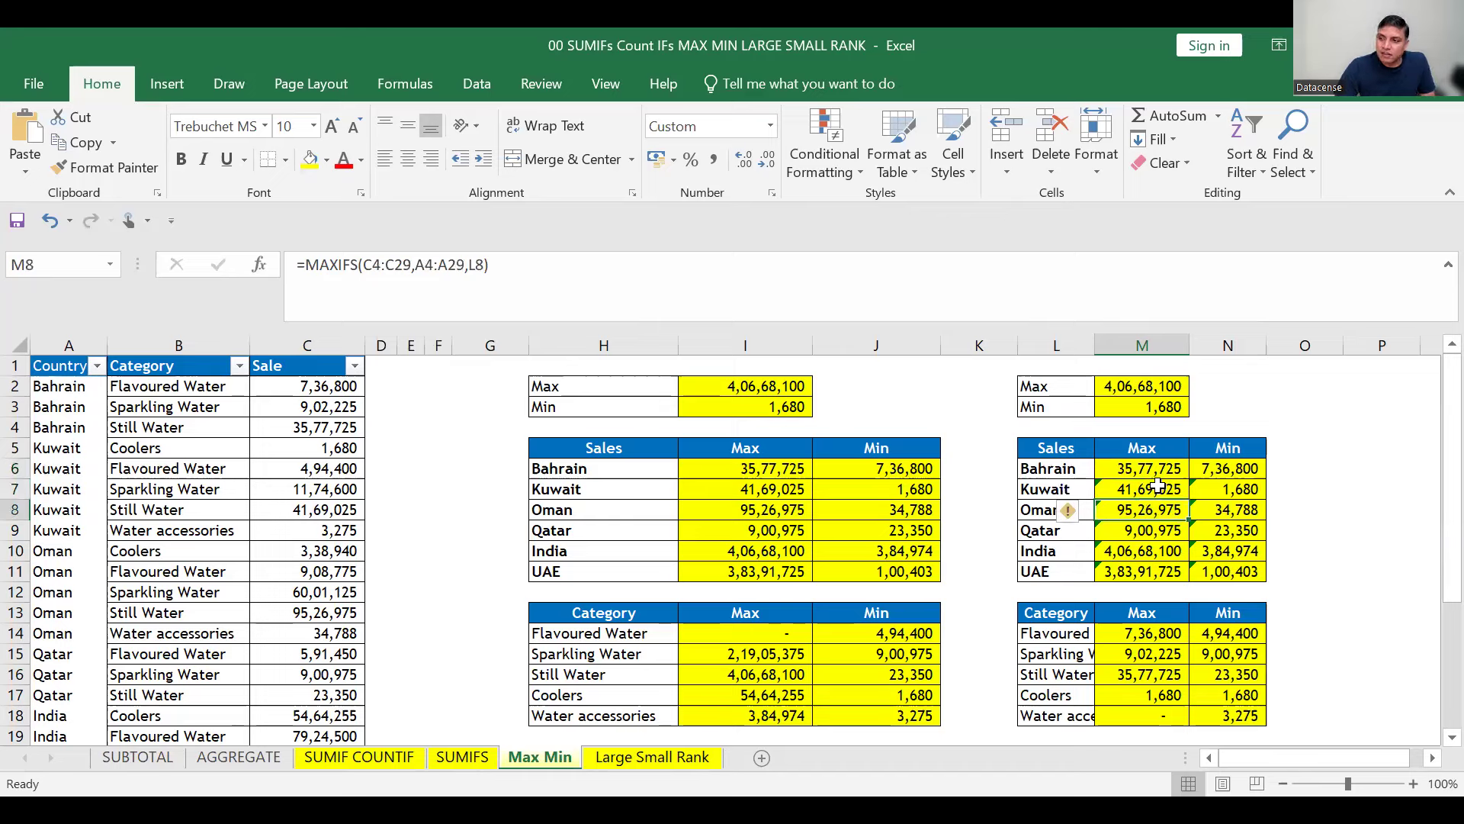
{"action": "key", "text": "Up"}
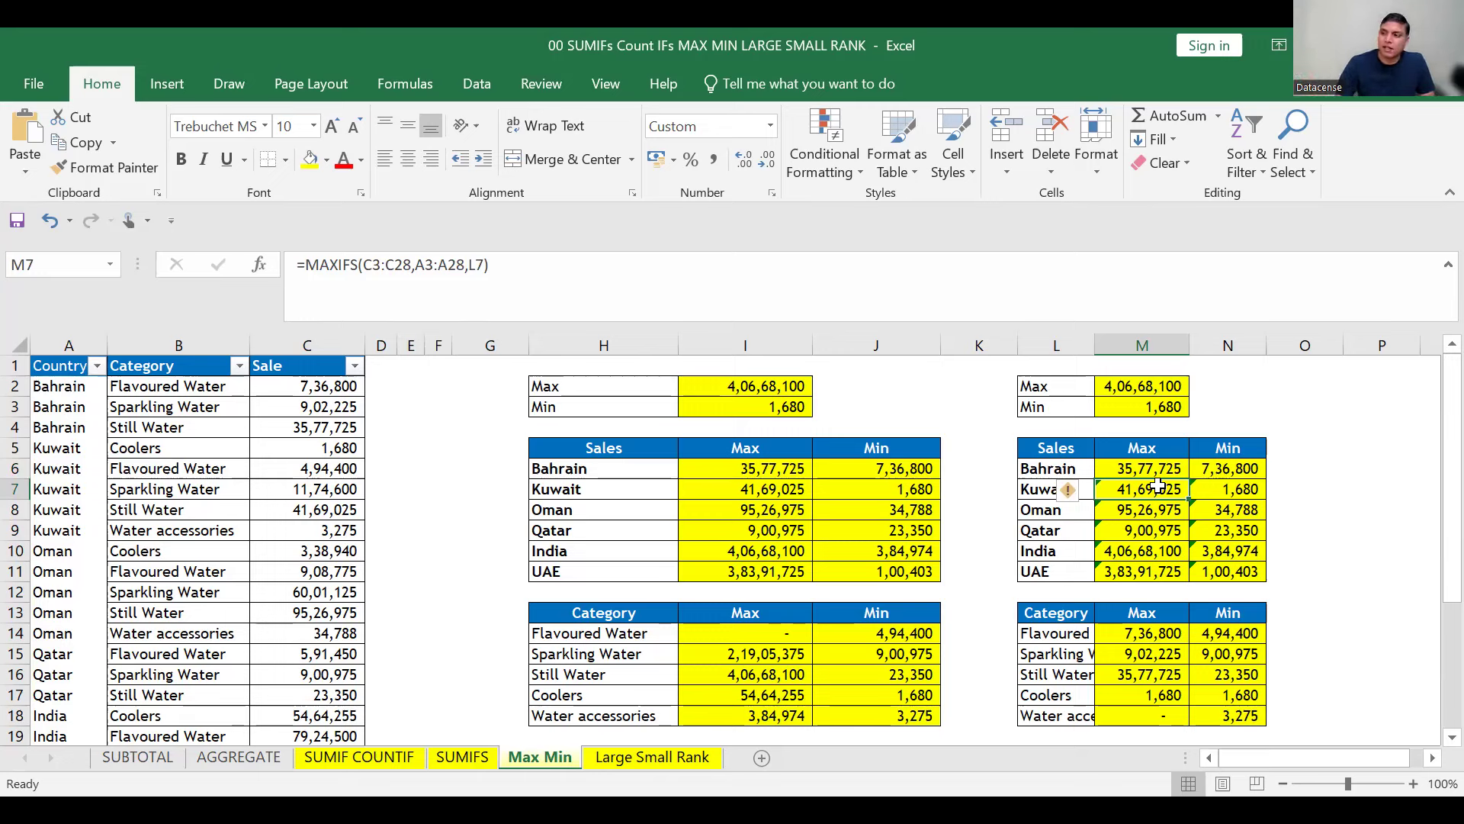
- Lock C2:C27 and A2:A27 as $-absolute ranges in M6's MAXIFS formula
{"action": "left_click", "coordinate": [1161, 471]}
{"action": "left_click_drag", "start_coordinate": [364, 268], "coordinate": [406, 272]}
{"action": "key", "text": "F4"}
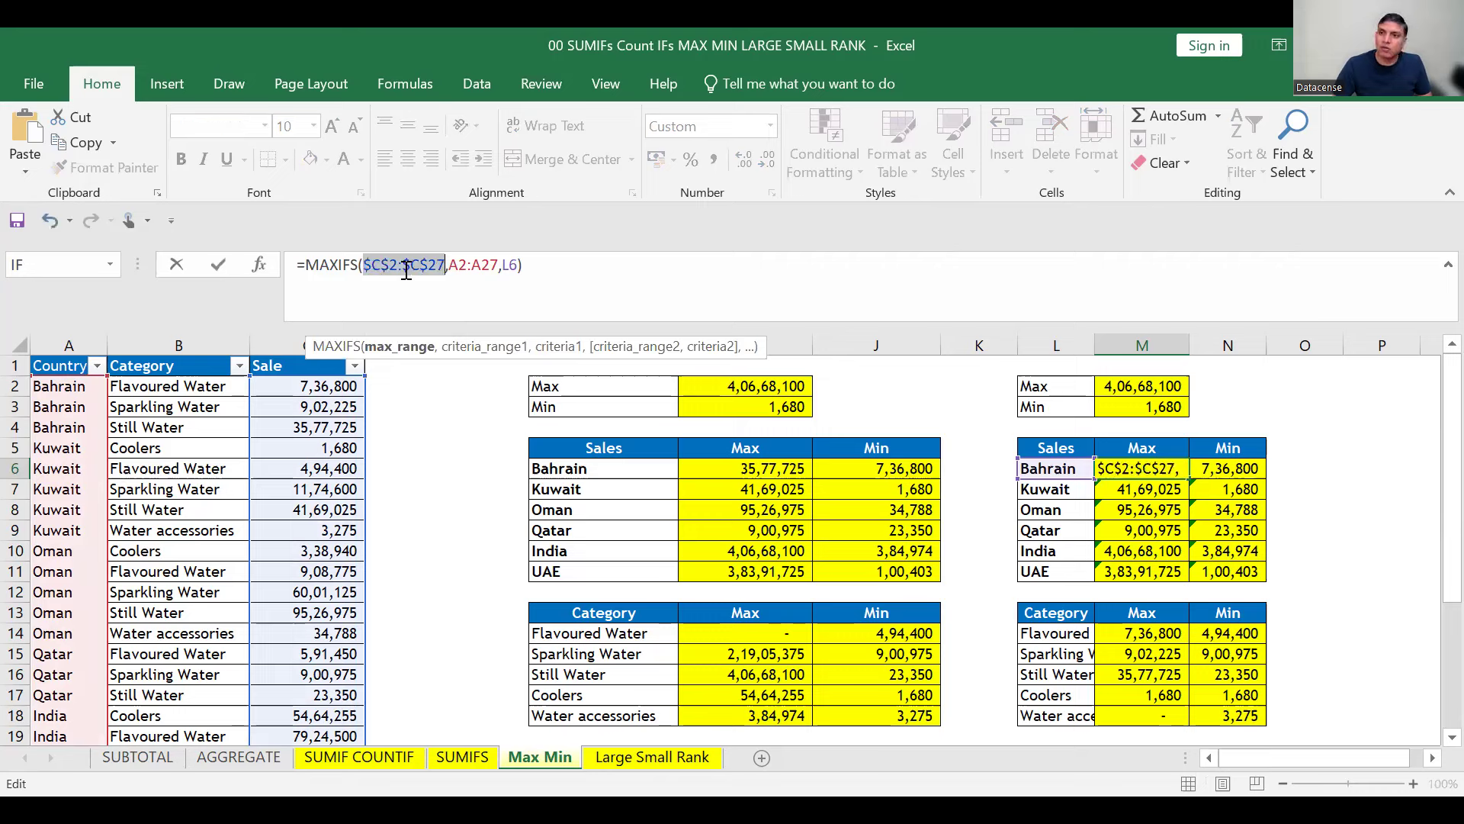
{"action": "left_click_drag", "start_coordinate": [449, 265], "coordinate": [498, 265]}
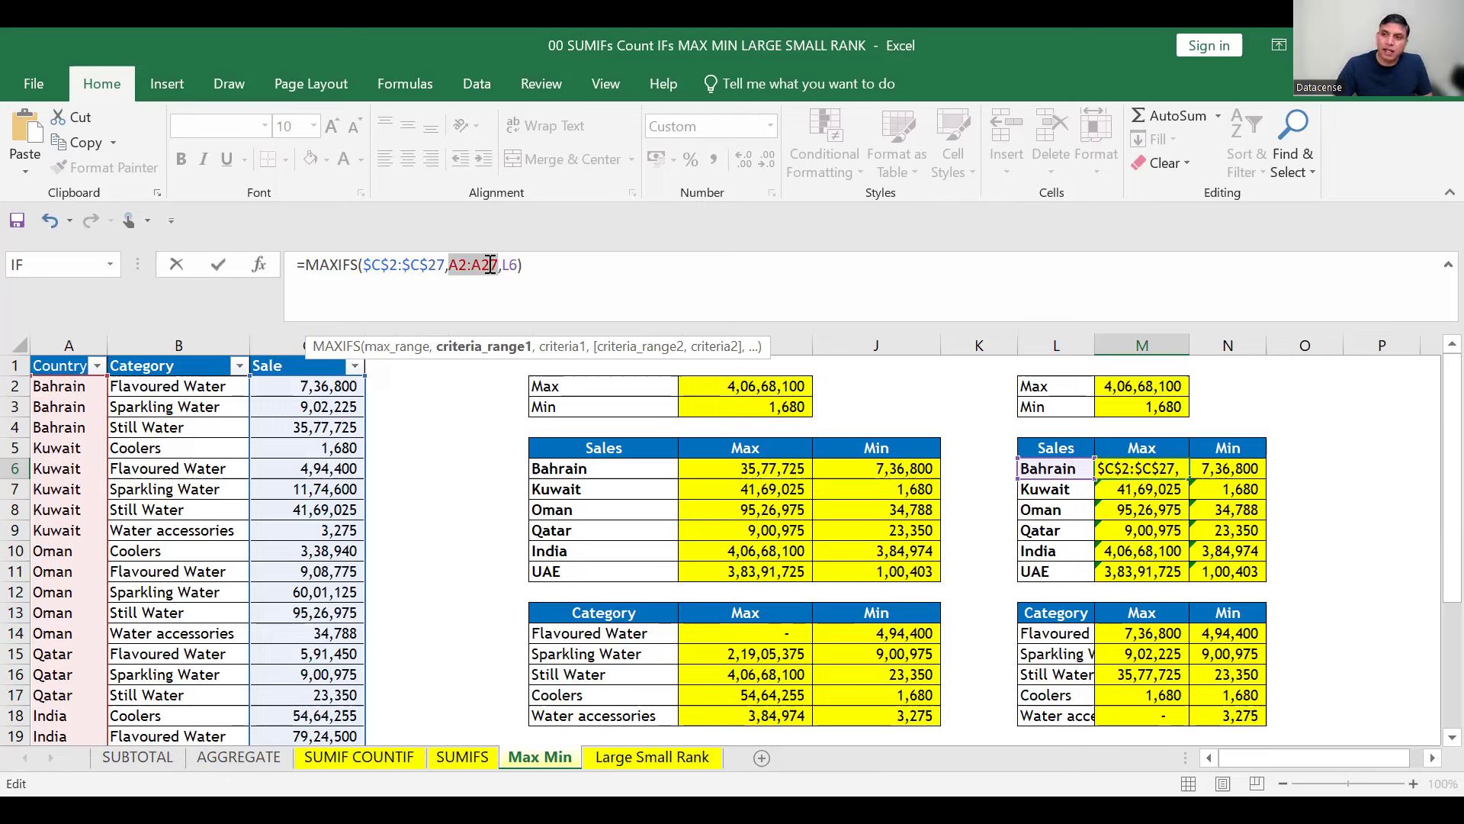
{"action": "key", "text": "F4"}
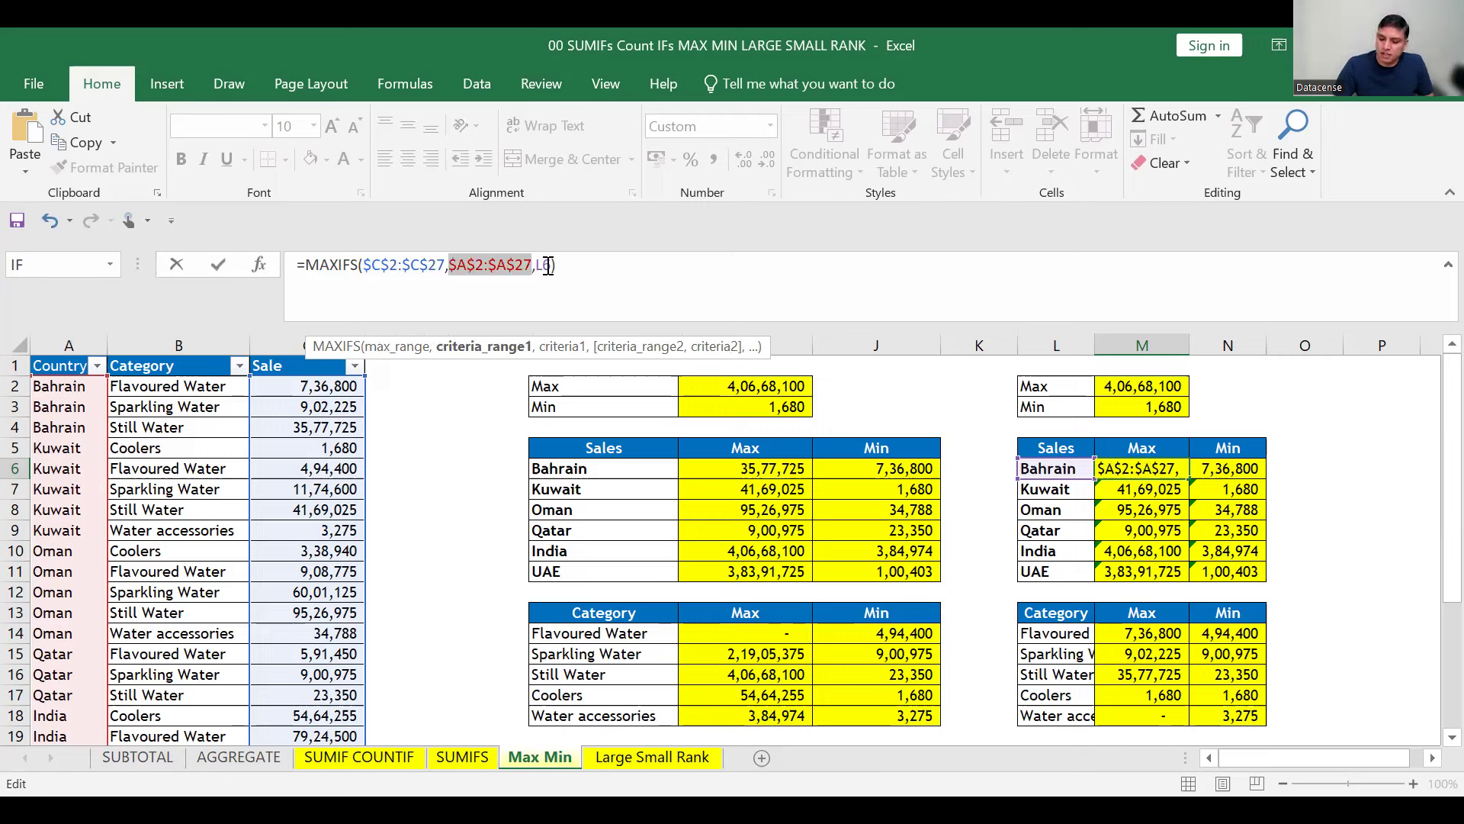
{"action": "key", "text": "Return"}
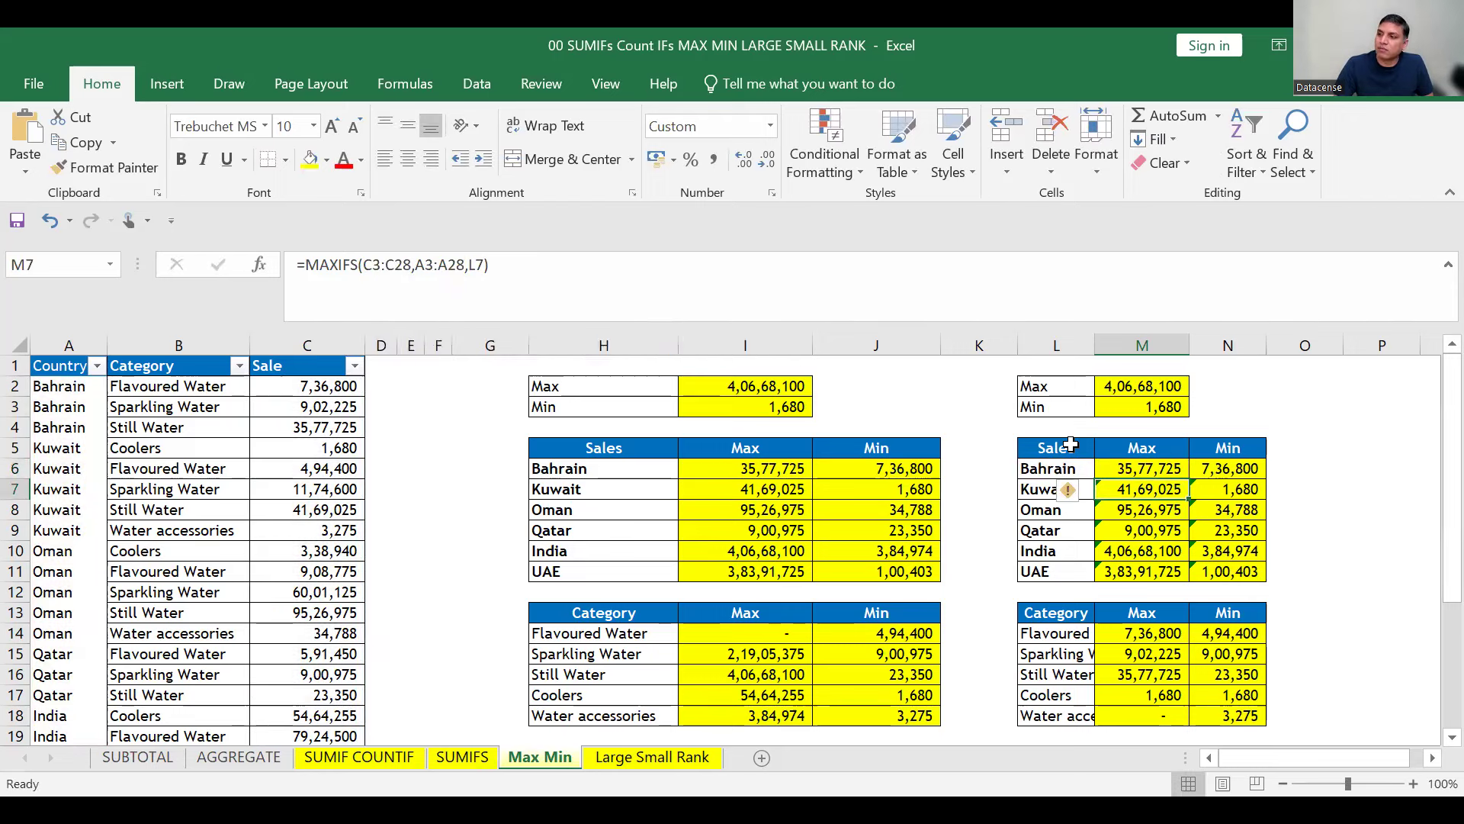
{"action": "left_click", "coordinate": [1180, 468]}
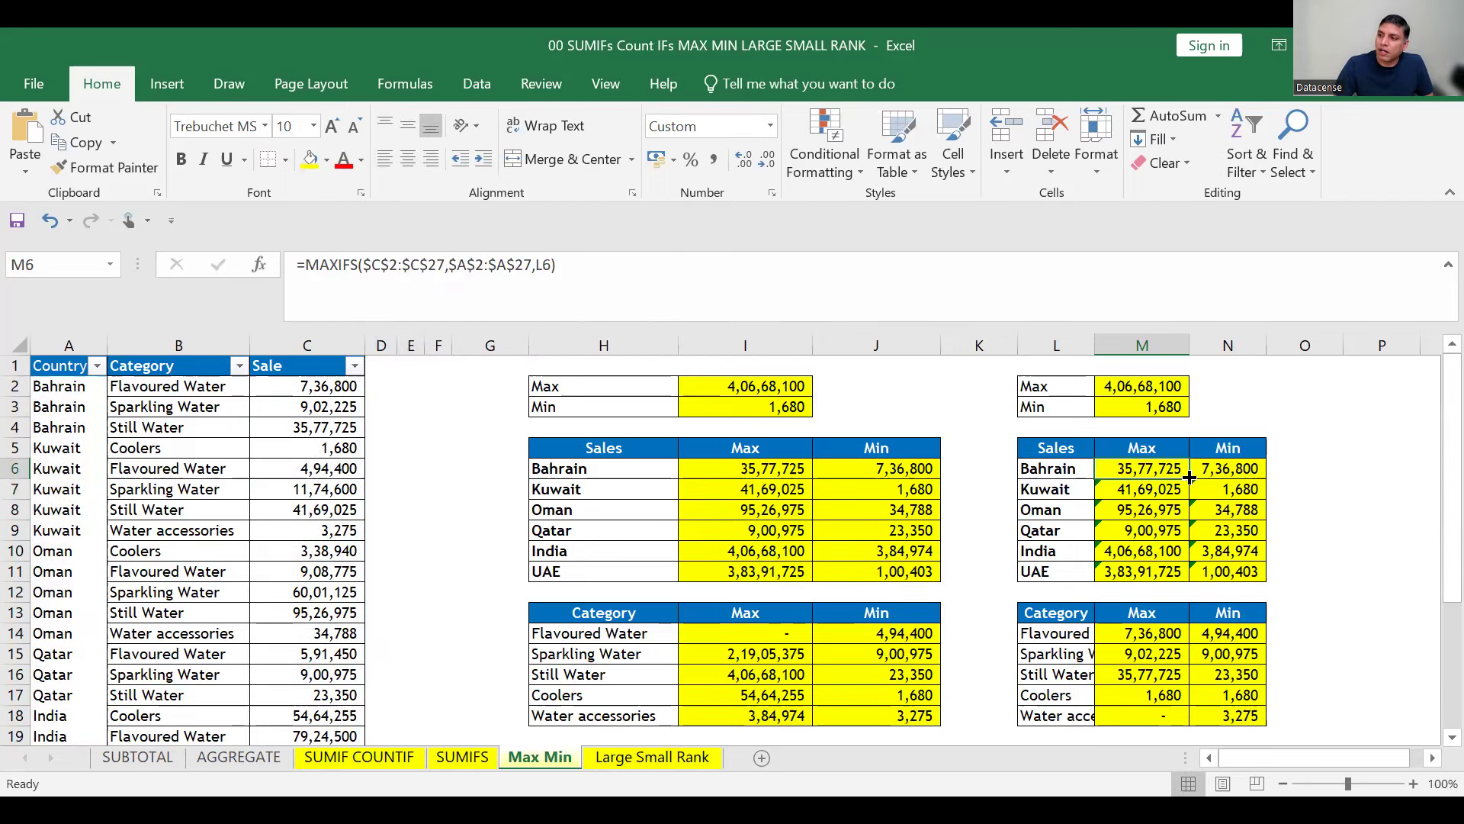
- Fill M6's MAXIFS formula down to M11 and check the copies for Kuwait through UAE
{"action": "left_click_drag", "start_coordinate": [1190, 478], "coordinate": [1189, 577]}
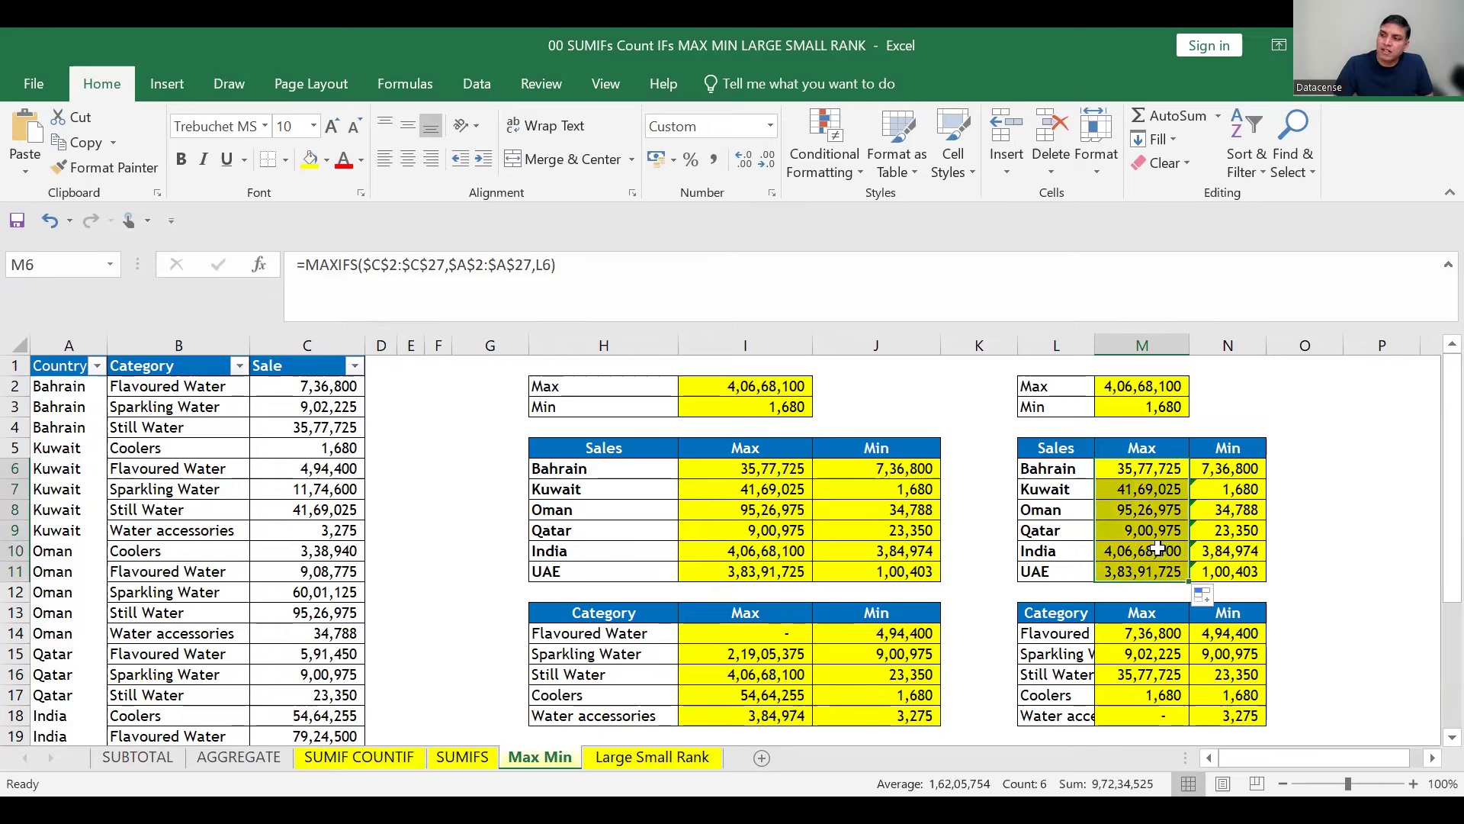
{"action": "left_click", "coordinate": [1140, 492]}
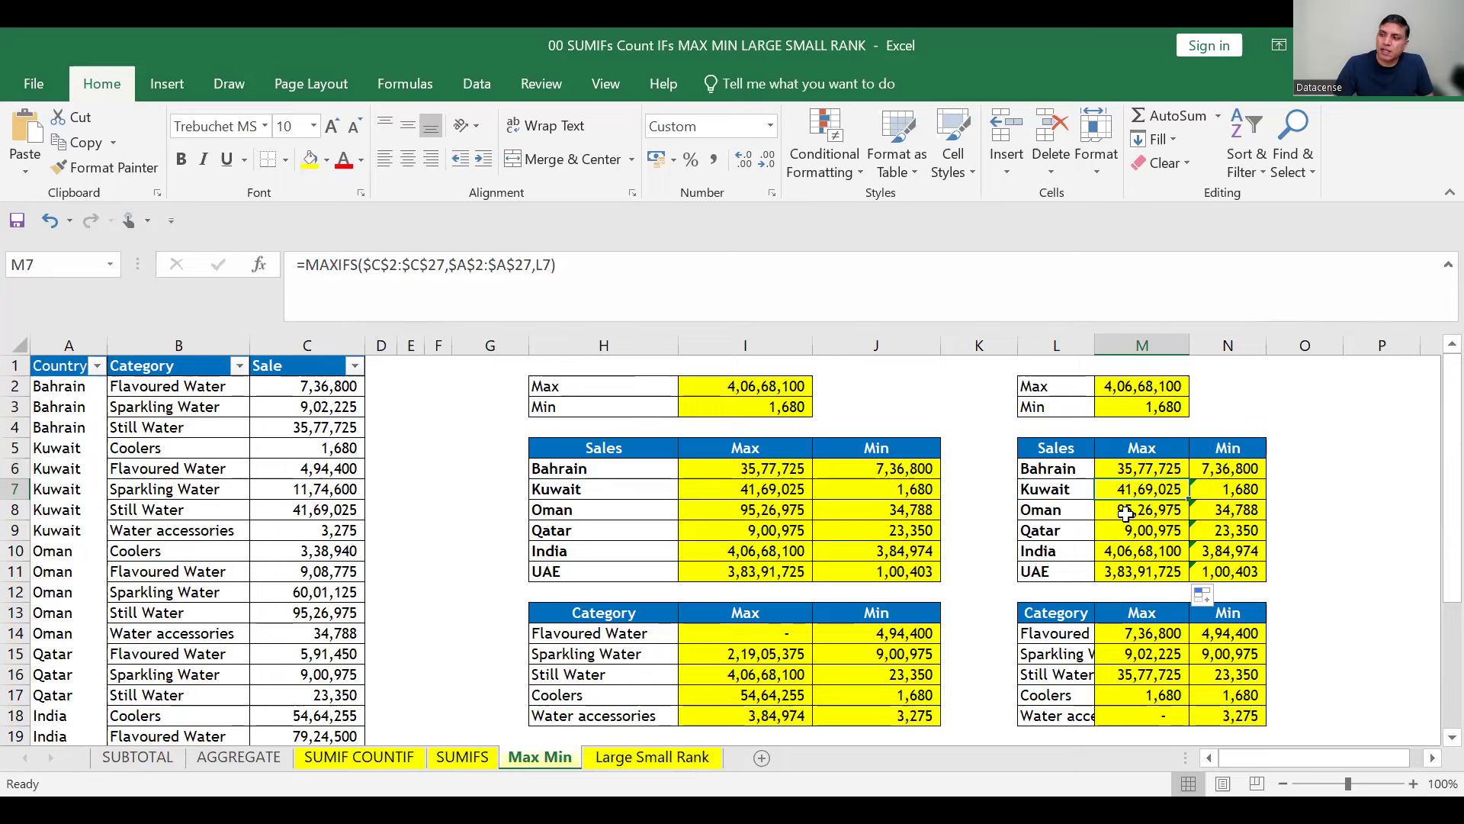
{"action": "left_click", "coordinate": [1123, 513]}
{"action": "left_click", "coordinate": [1127, 533]}
{"action": "left_click", "coordinate": [1132, 550]}
{"action": "left_click", "coordinate": [1135, 569]}
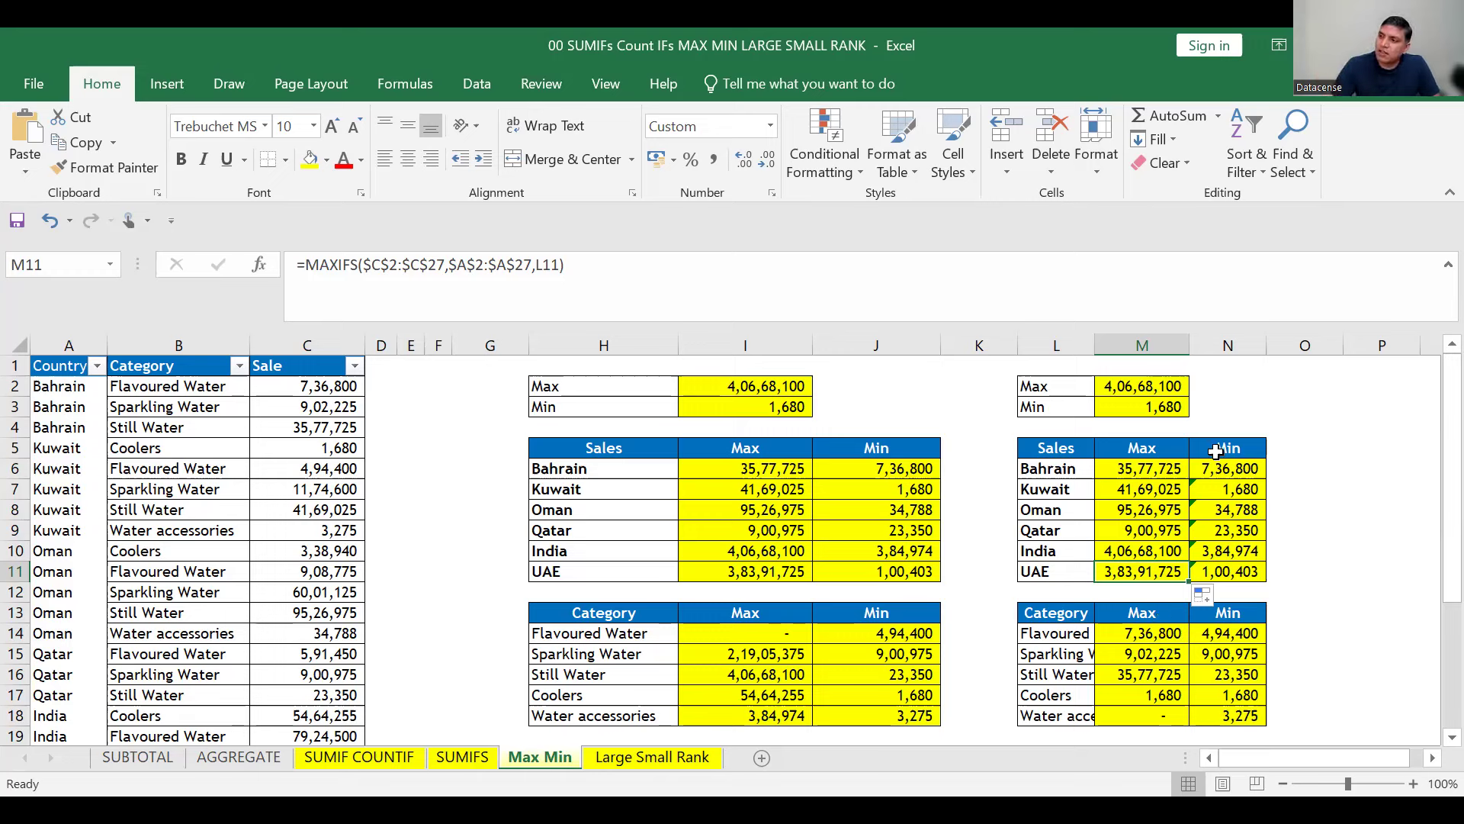
- Choose Ignore Error for the omitted-adjacent-cells warning on Kuwait's minimum in N7
{"action": "left_click", "coordinate": [1232, 472]}
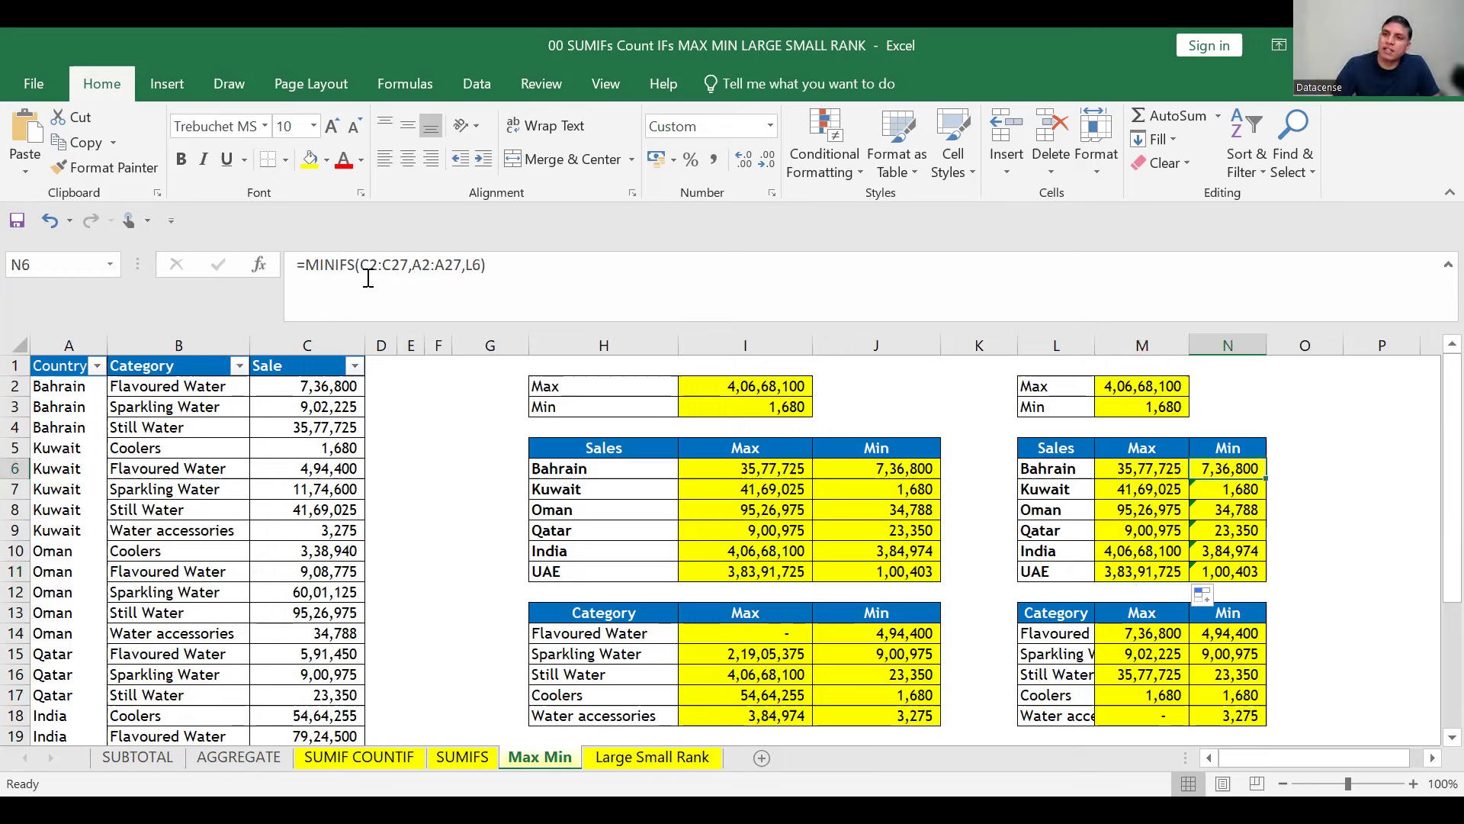
{"action": "left_click", "coordinate": [1240, 487]}
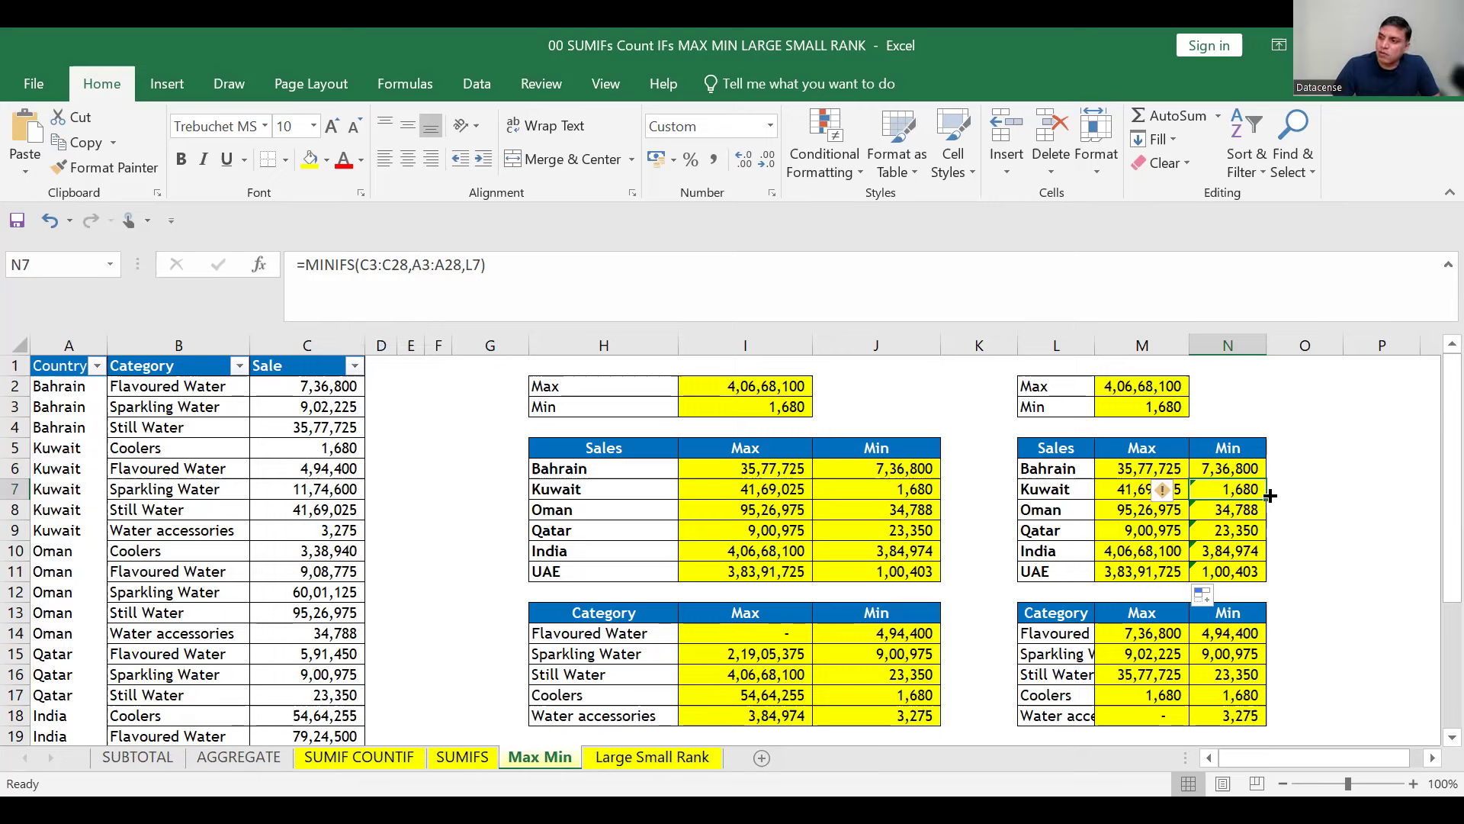
{"action": "left_click", "coordinate": [1307, 511]}
{"action": "left_click", "coordinate": [1231, 488]}
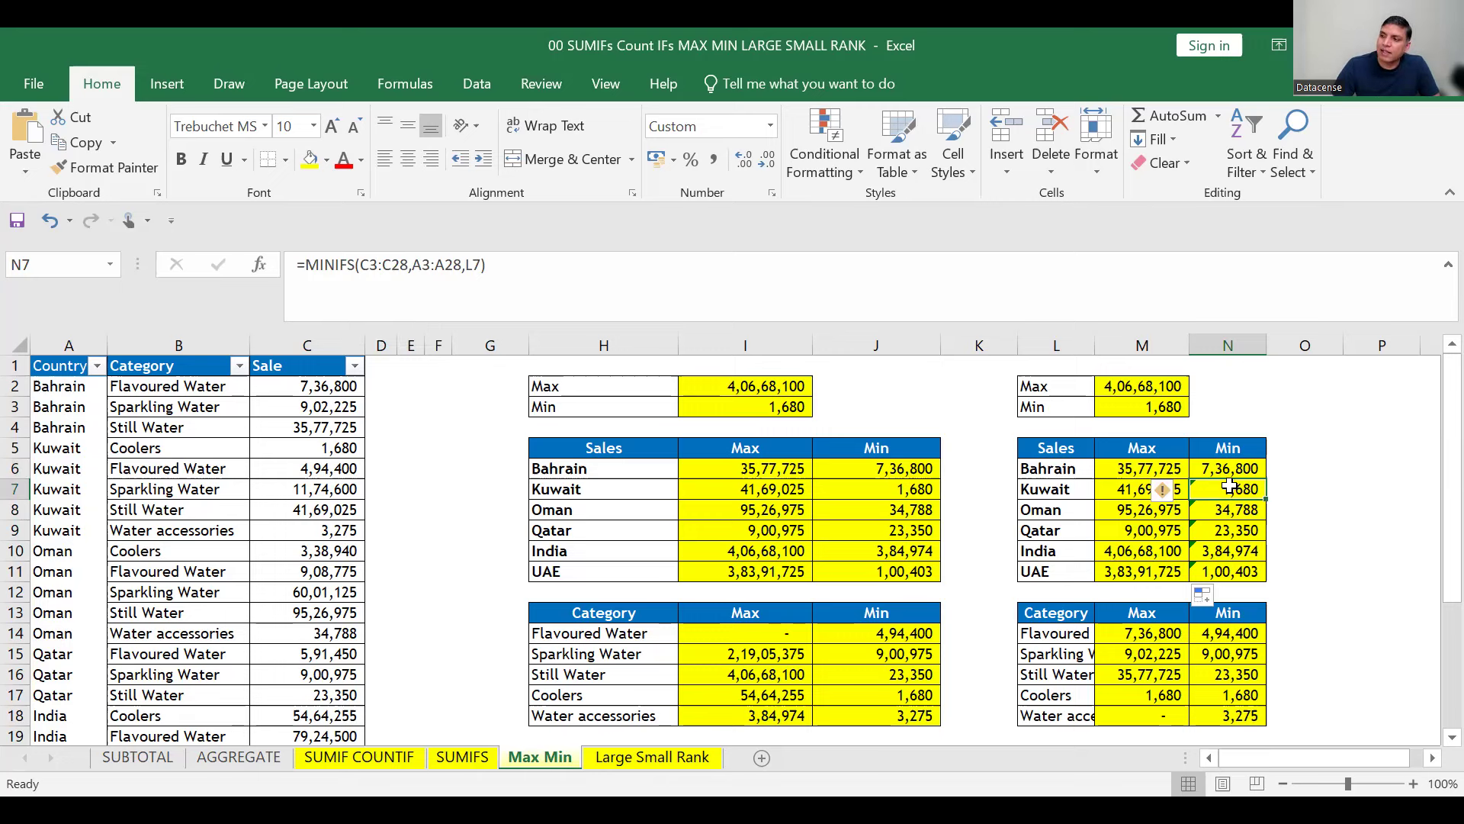
{"action": "left_click", "coordinate": [1162, 490]}
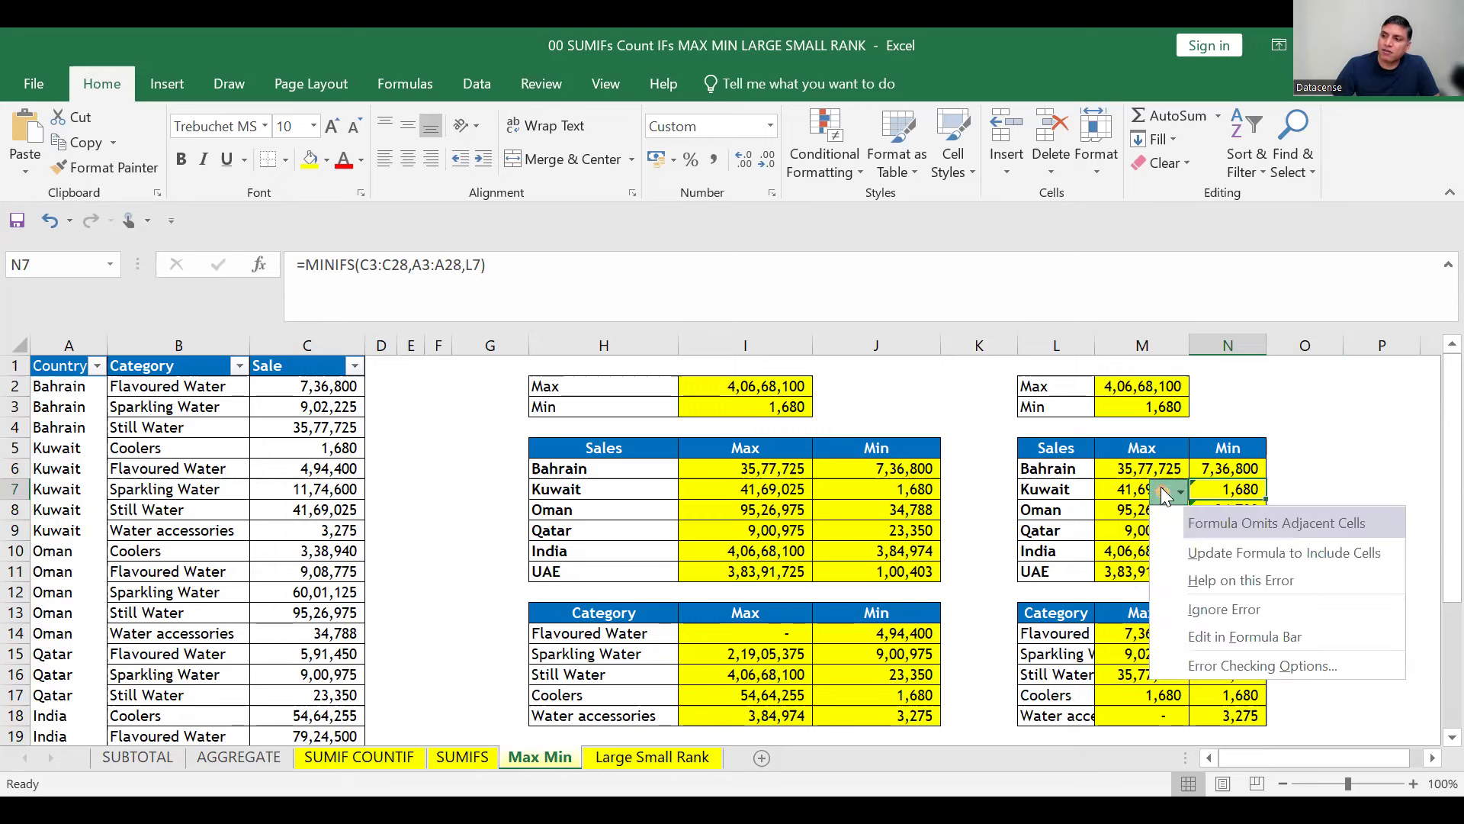
{"action": "left_click", "coordinate": [1220, 608]}
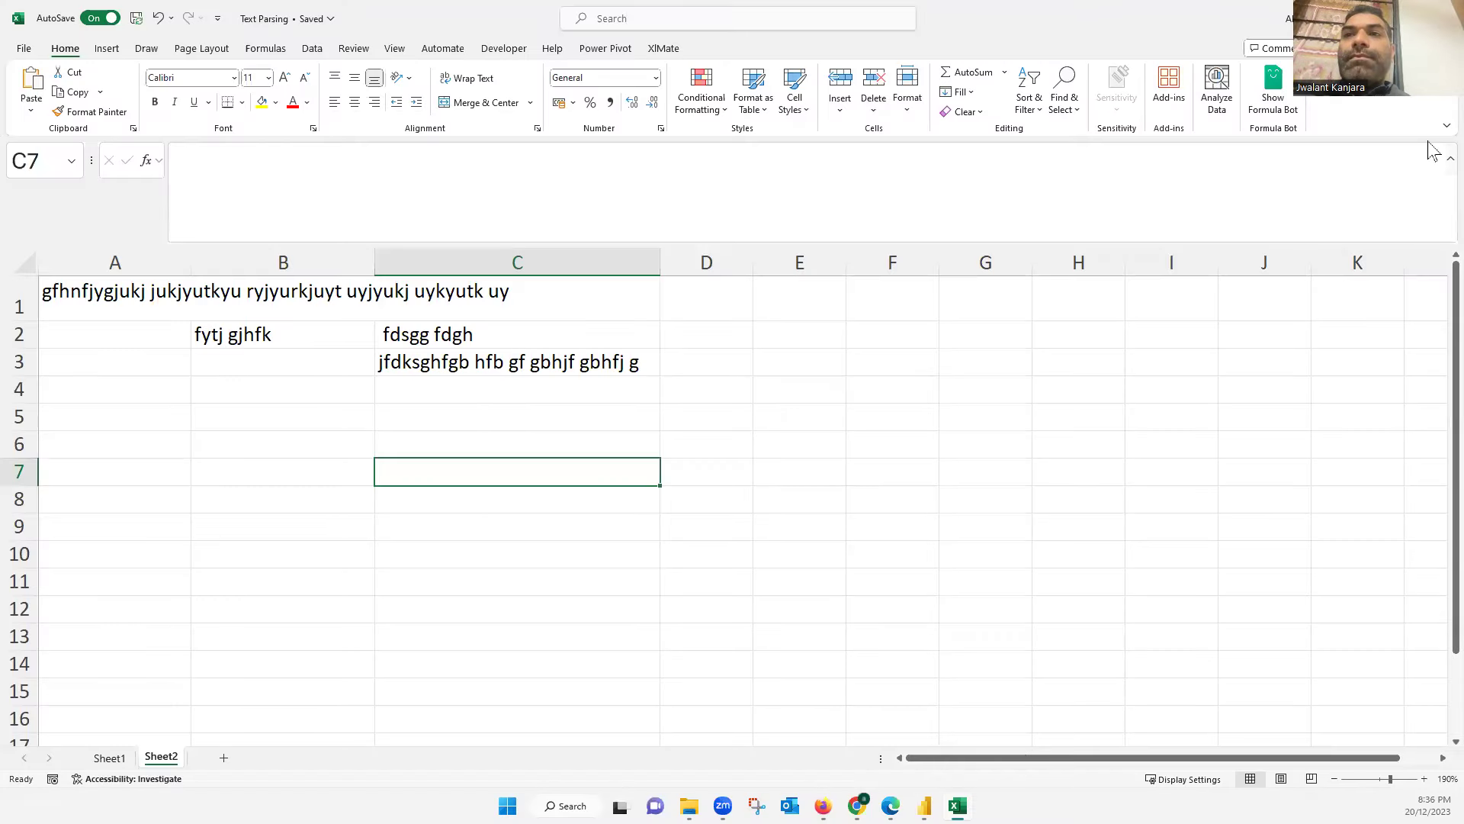
- Collapse the formula bar and delete the sample text in A1:C3
{"action": "left_click", "coordinate": [1450, 159]}
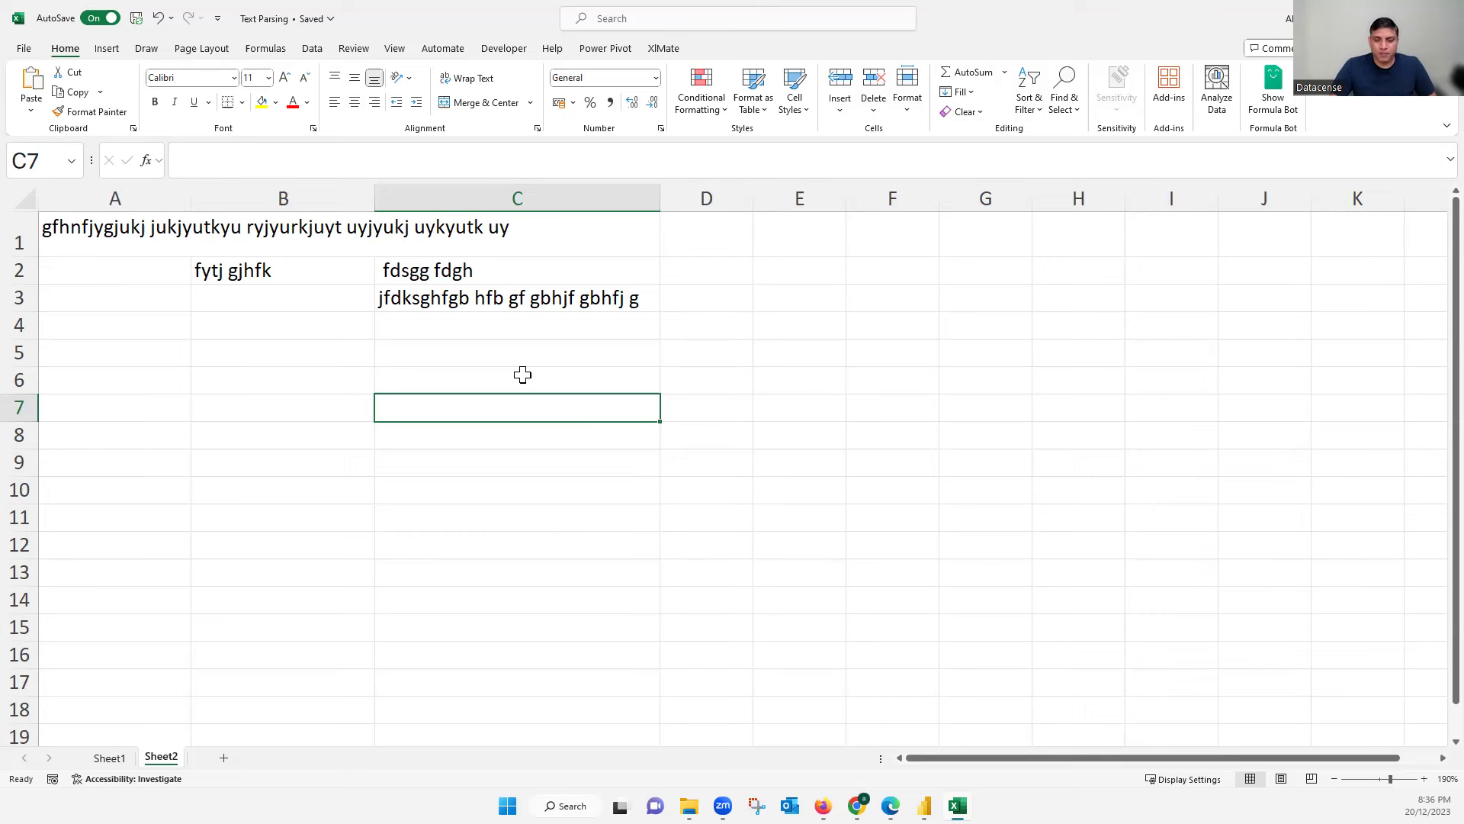
{"action": "left_click_drag", "start_coordinate": [553, 301], "coordinate": [133, 237]}
{"action": "key", "text": "Delete"}
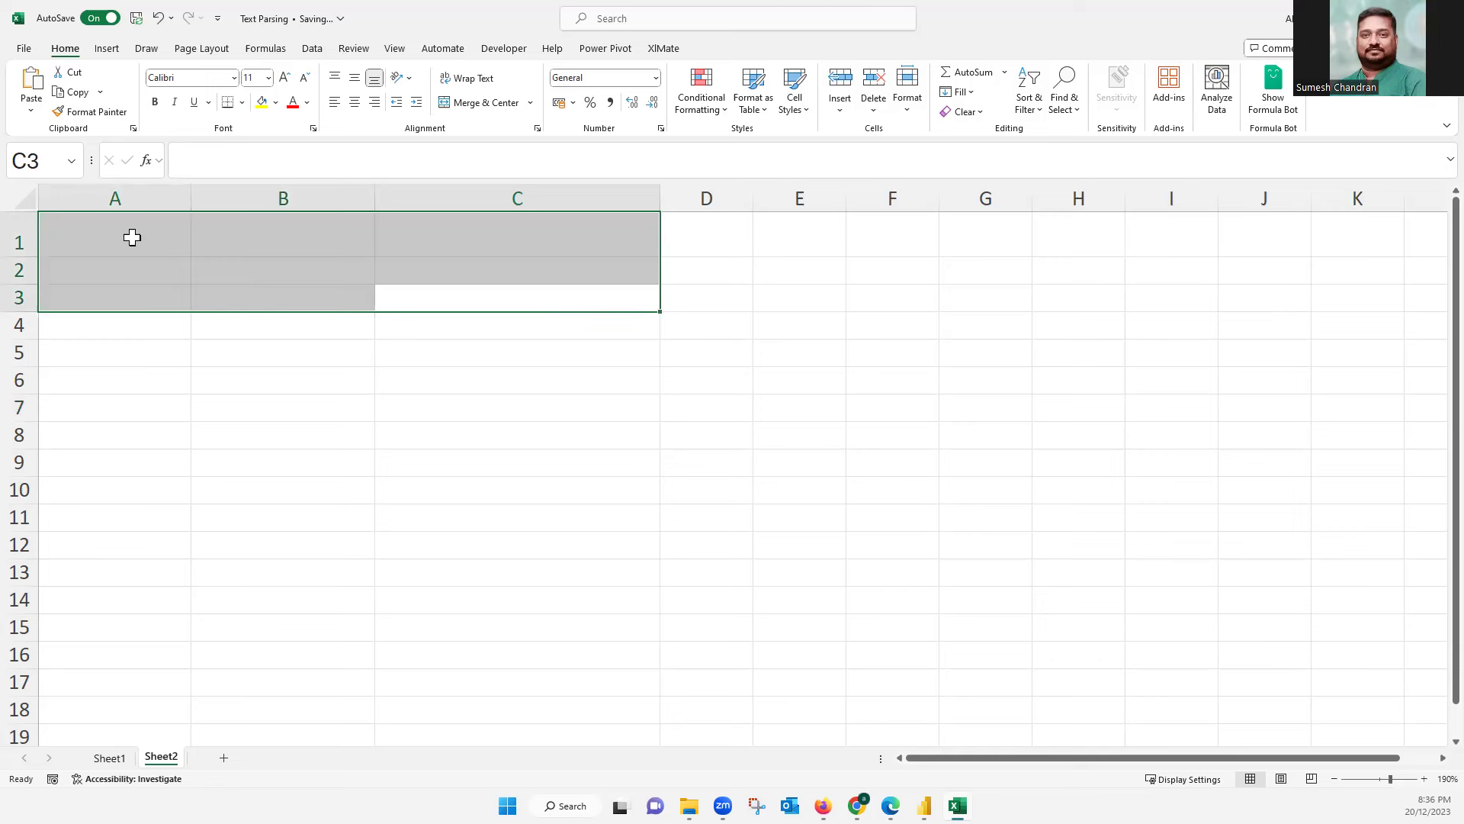
{"action": "left_click", "coordinate": [251, 276]}
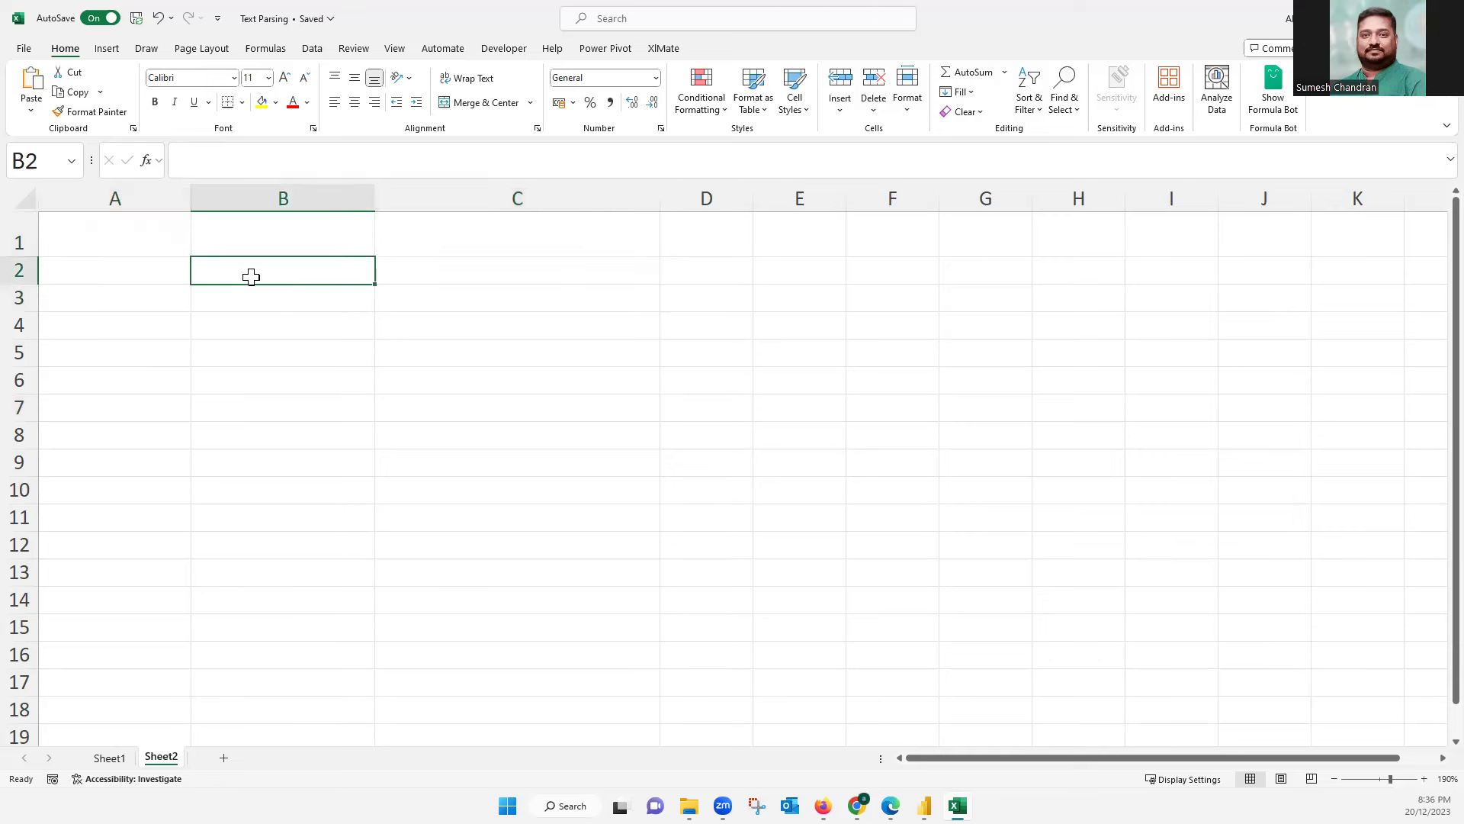
- Draw a Rectangle from the Insert Shapes gallery over cells C5:C6
{"action": "left_click", "coordinate": [105, 50]}
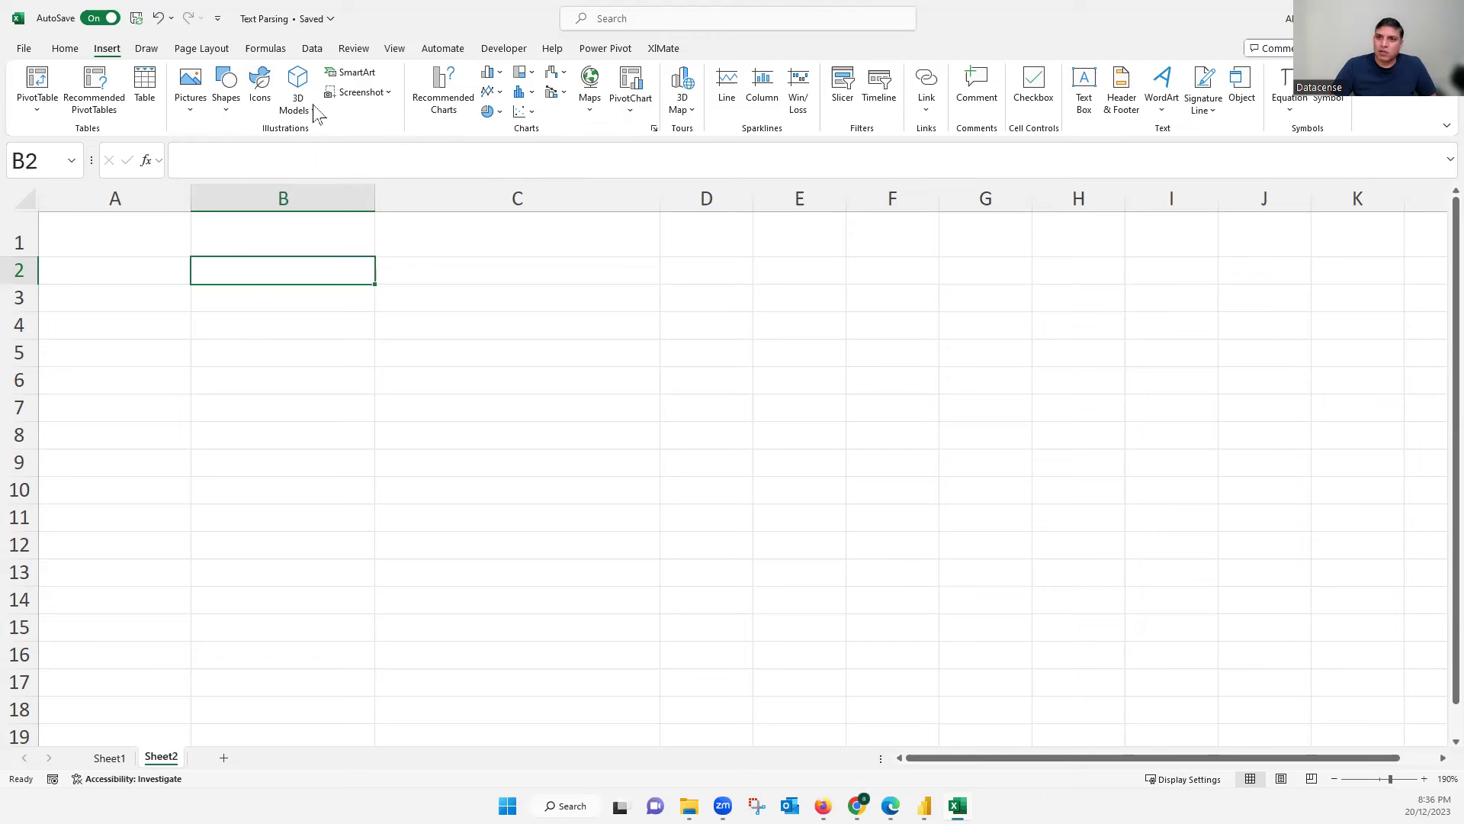
{"action": "left_click", "coordinate": [228, 105]}
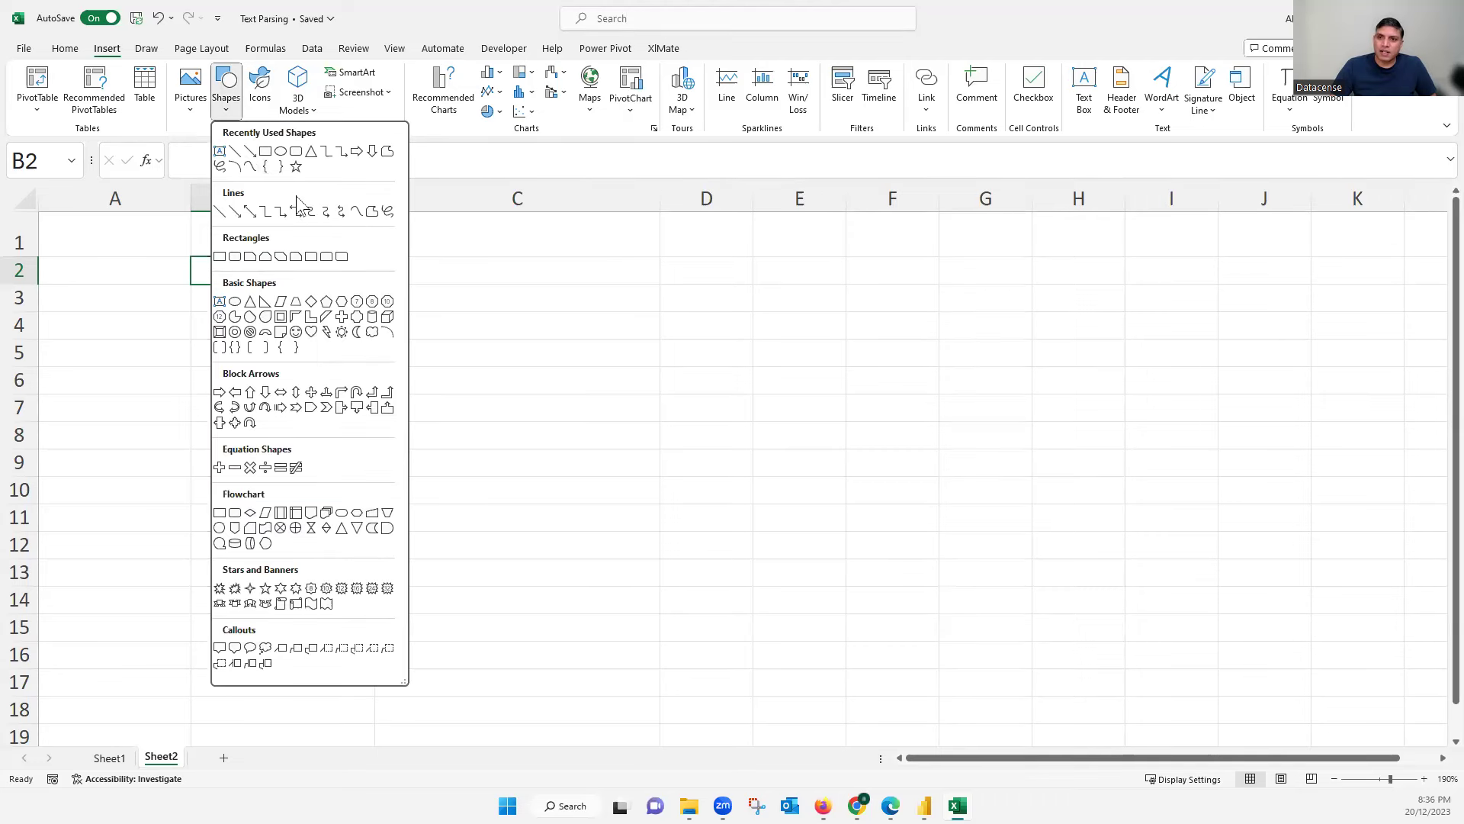
{"action": "left_click", "coordinate": [281, 151]}
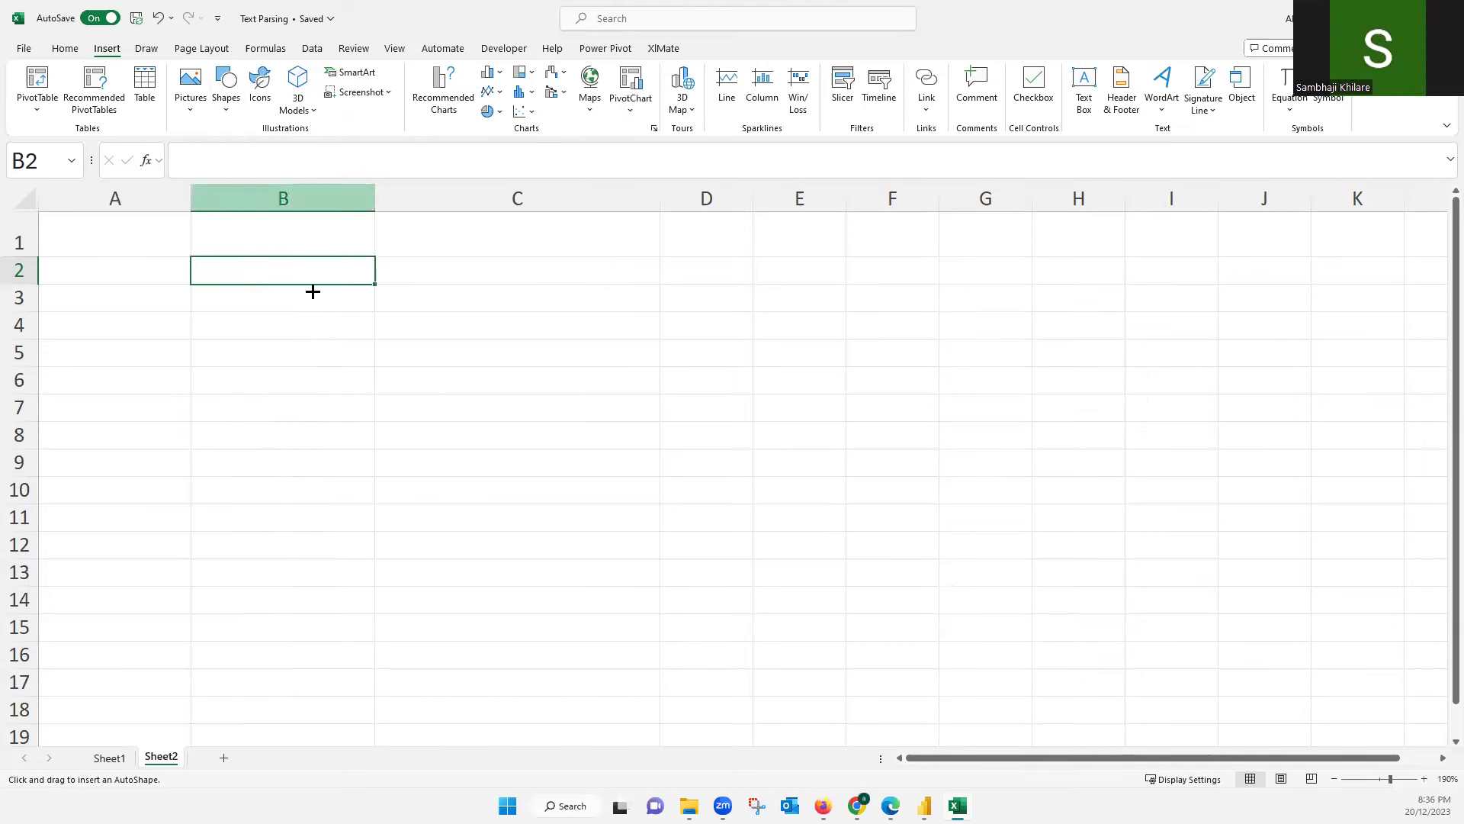
{"action": "left_click_drag", "start_coordinate": [353, 347], "coordinate": [459, 401]}
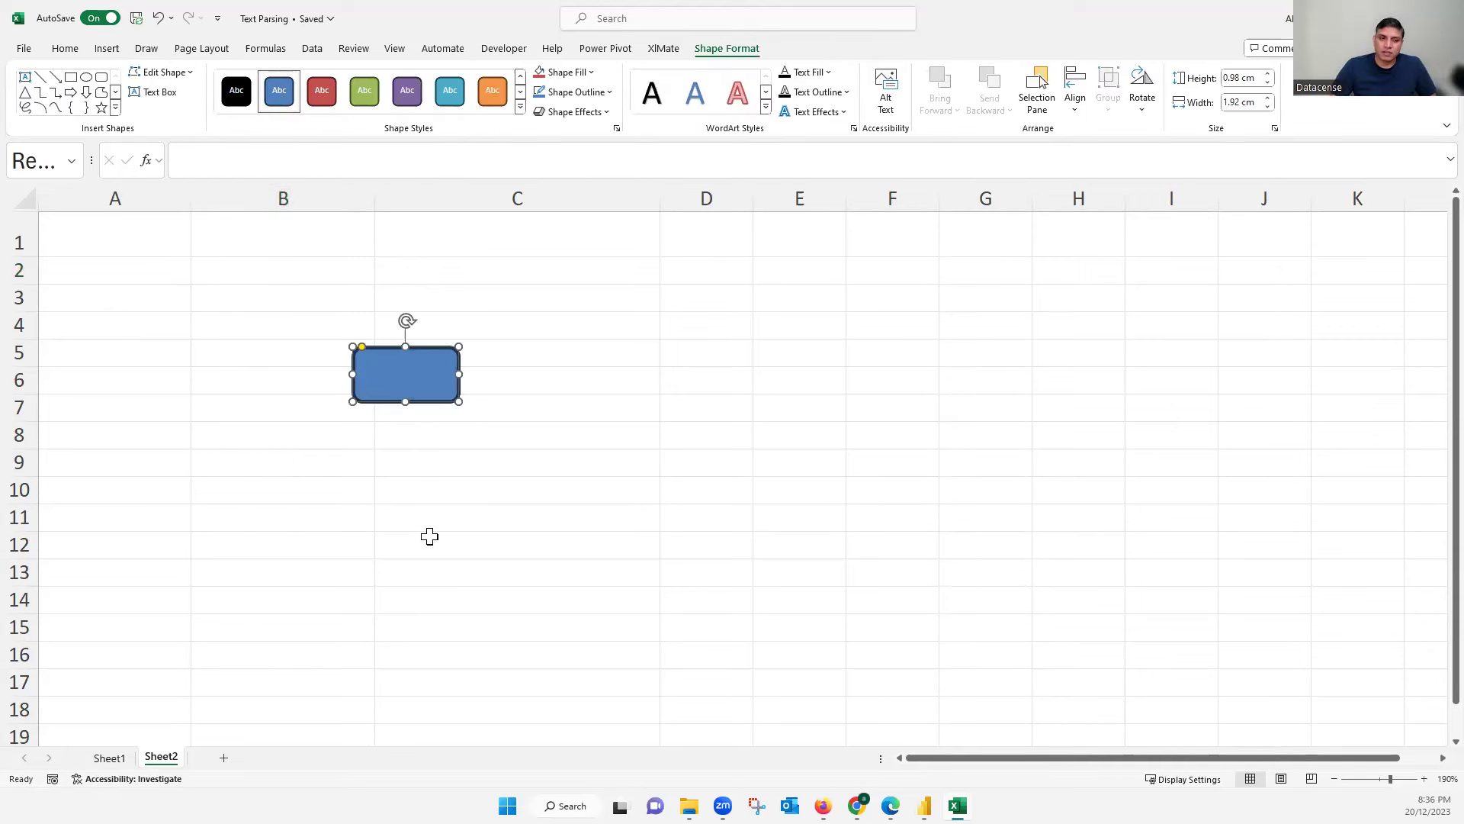
- Open Insert Link from the shape's context menu, then close it without adding a link
{"action": "right_click", "coordinate": [419, 377]}
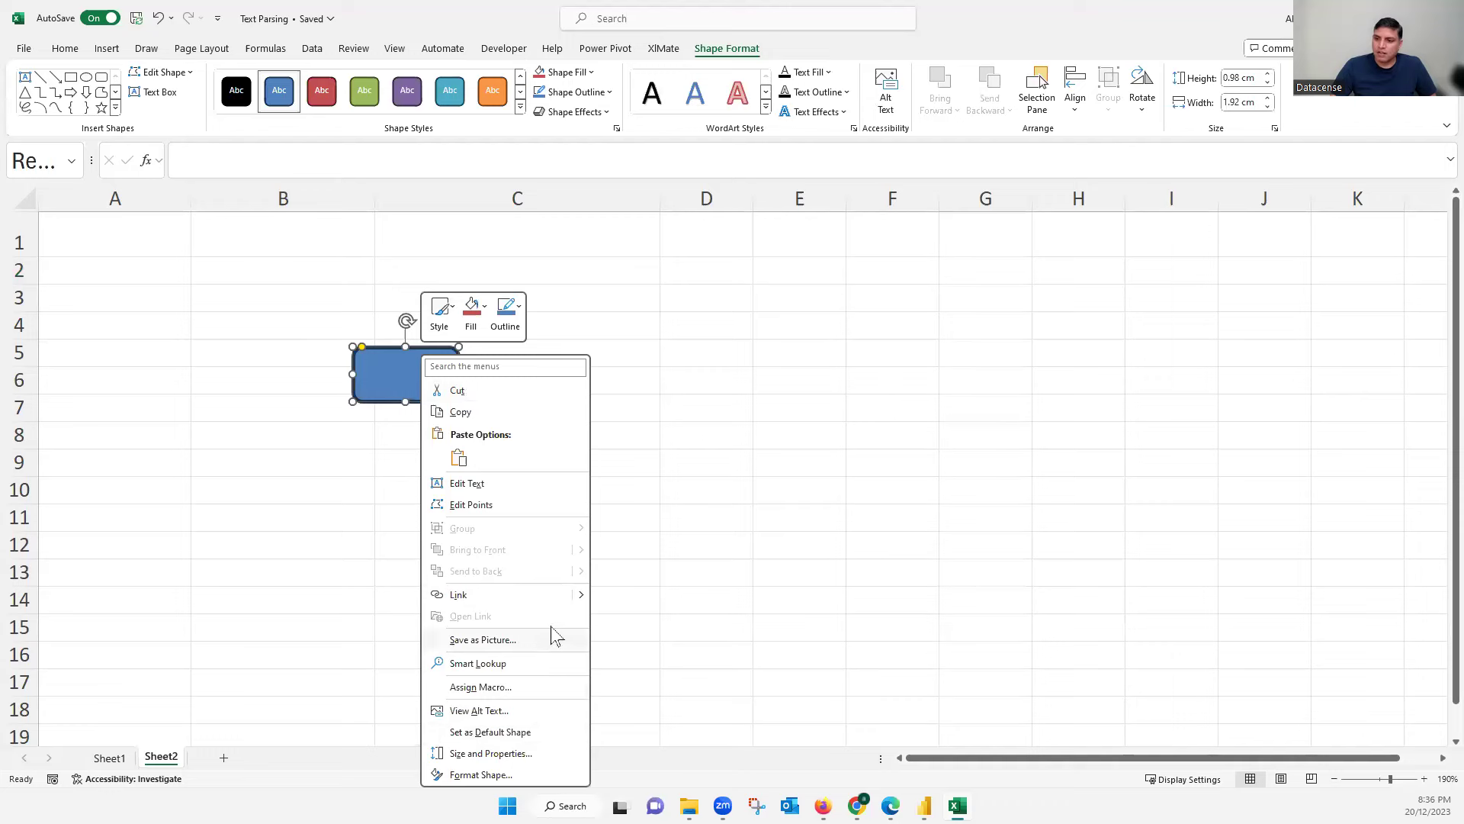
{"action": "mouse_move", "coordinate": [585, 603]}
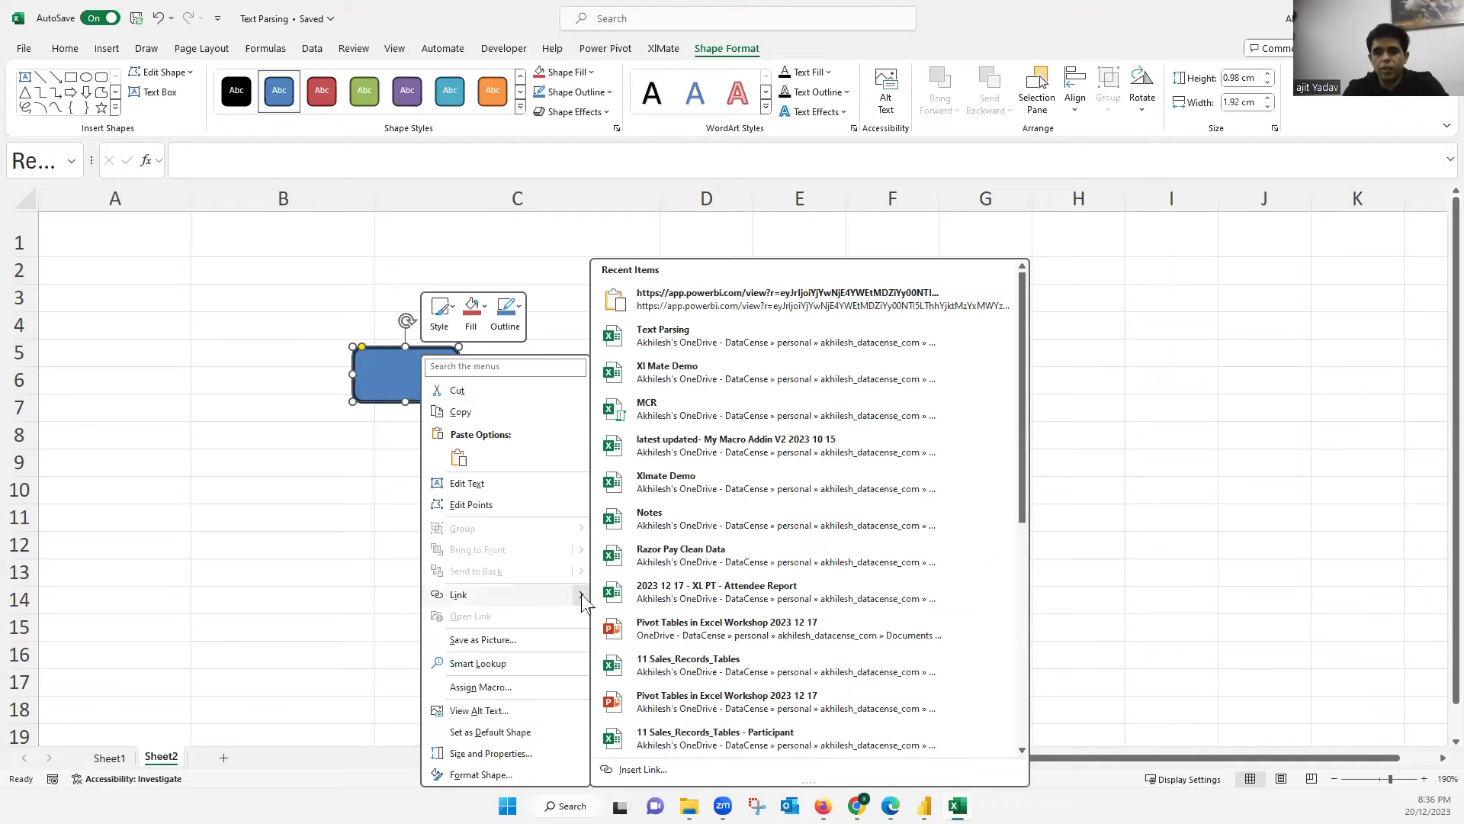
{"action": "left_click", "coordinate": [645, 770]}
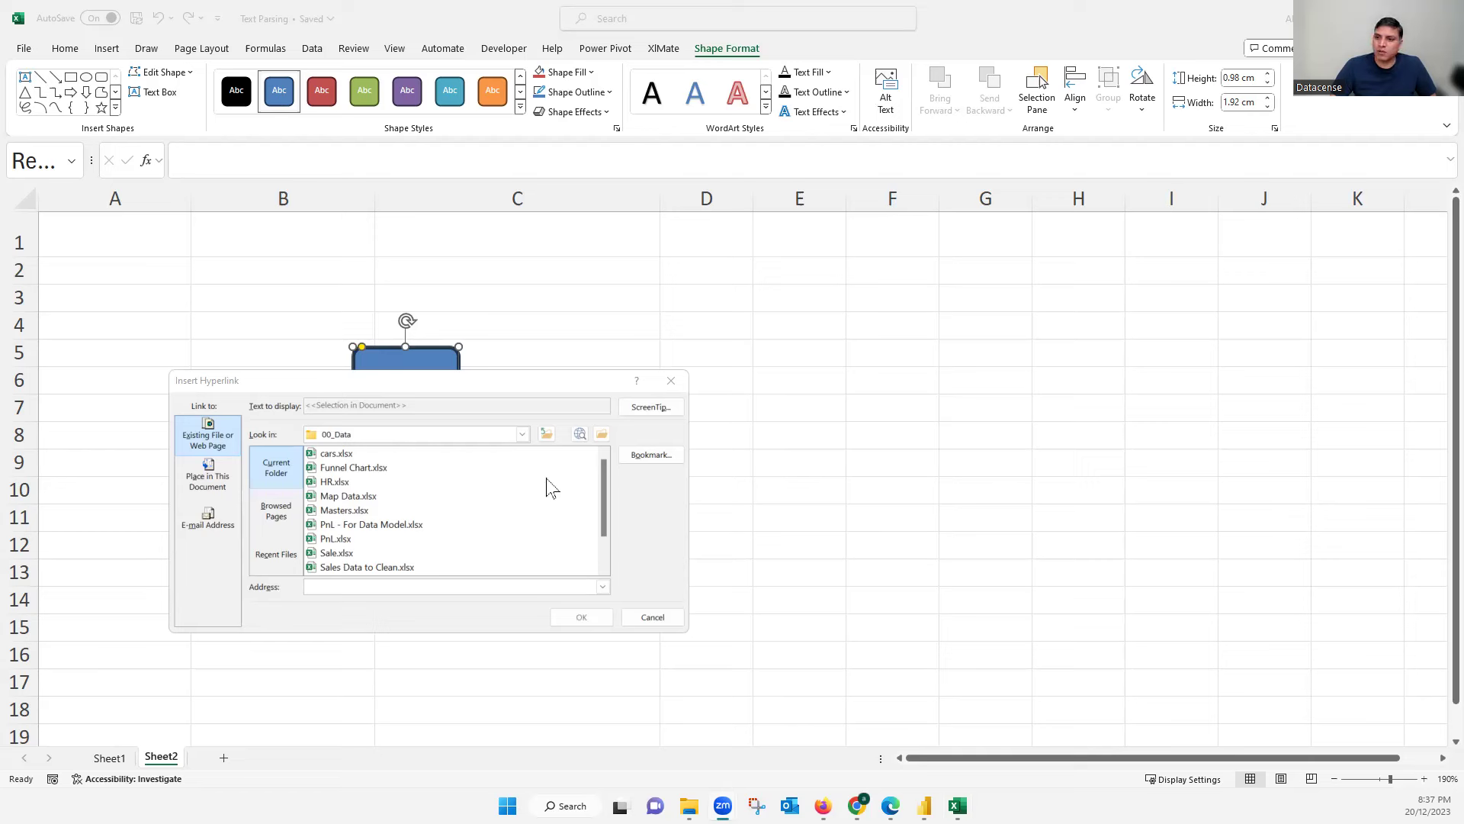
{"action": "left_click", "coordinate": [655, 619]}
{"action": "left_click", "coordinate": [583, 292]}
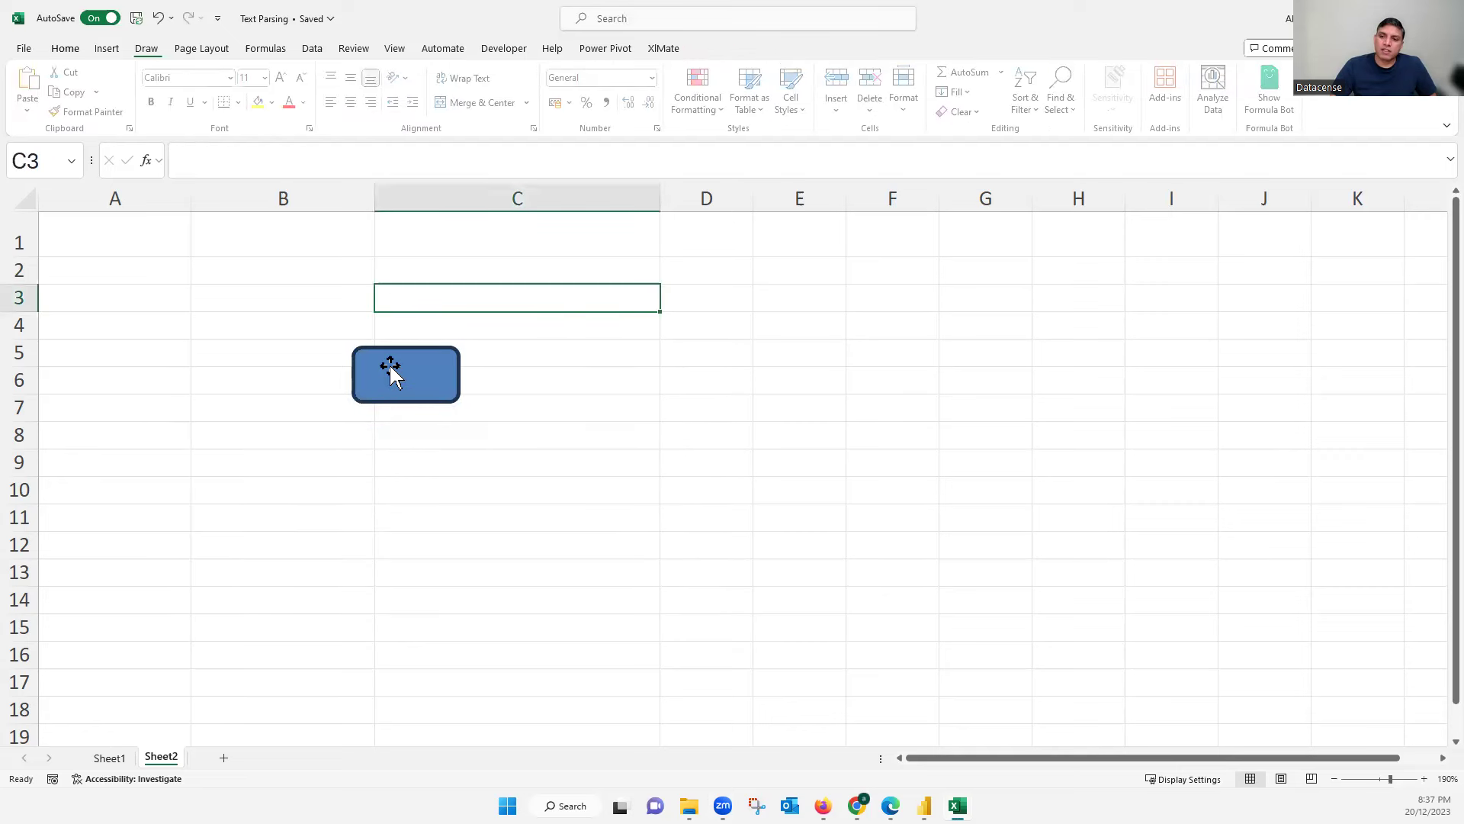
{"action": "left_click", "coordinate": [411, 377]}
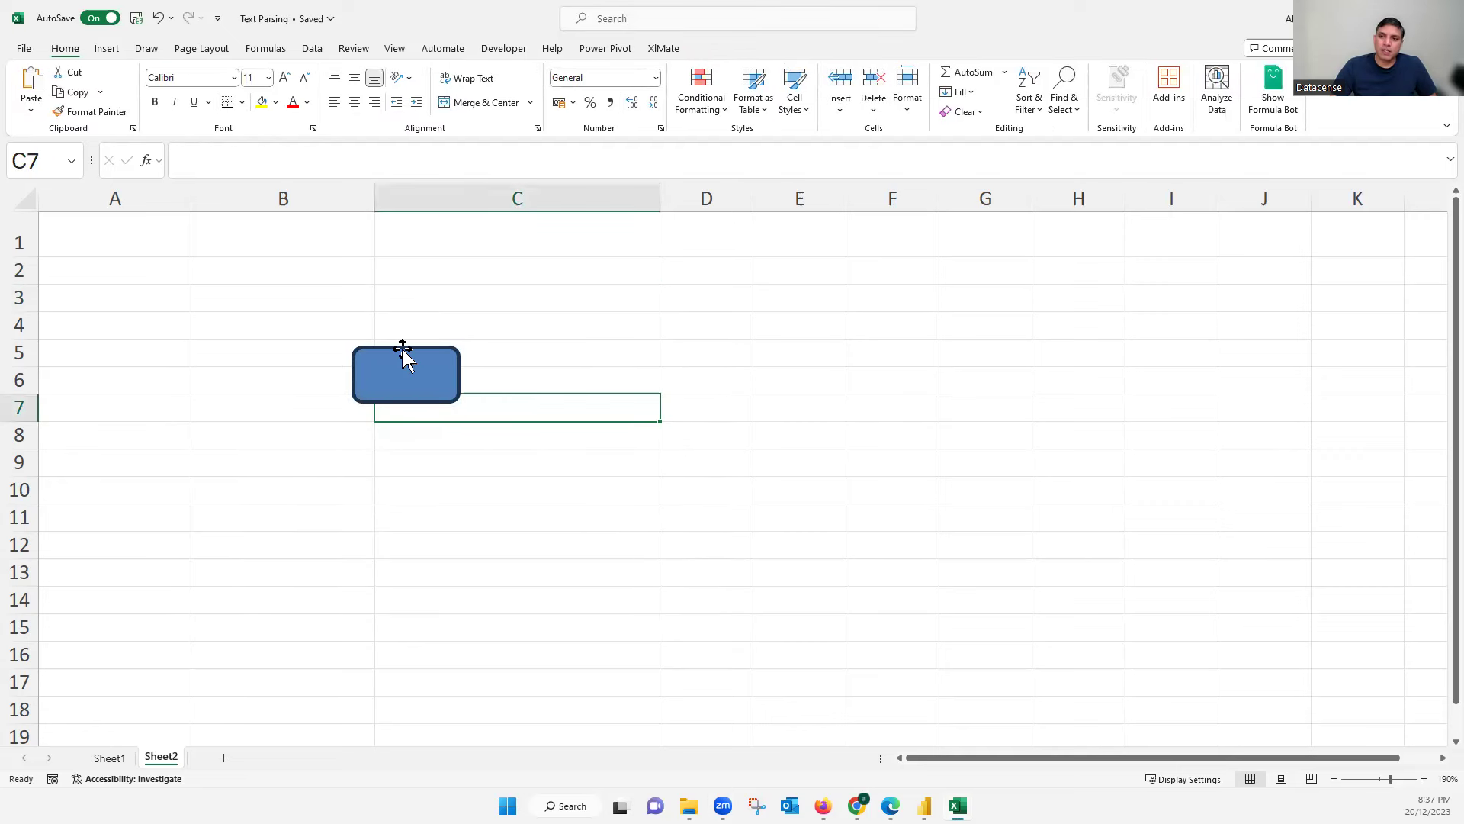
- Add a Place in This Document link to Sheet1, cell reference A1, on the shape
{"action": "left_click", "coordinate": [415, 371], "text": "ctrl"}
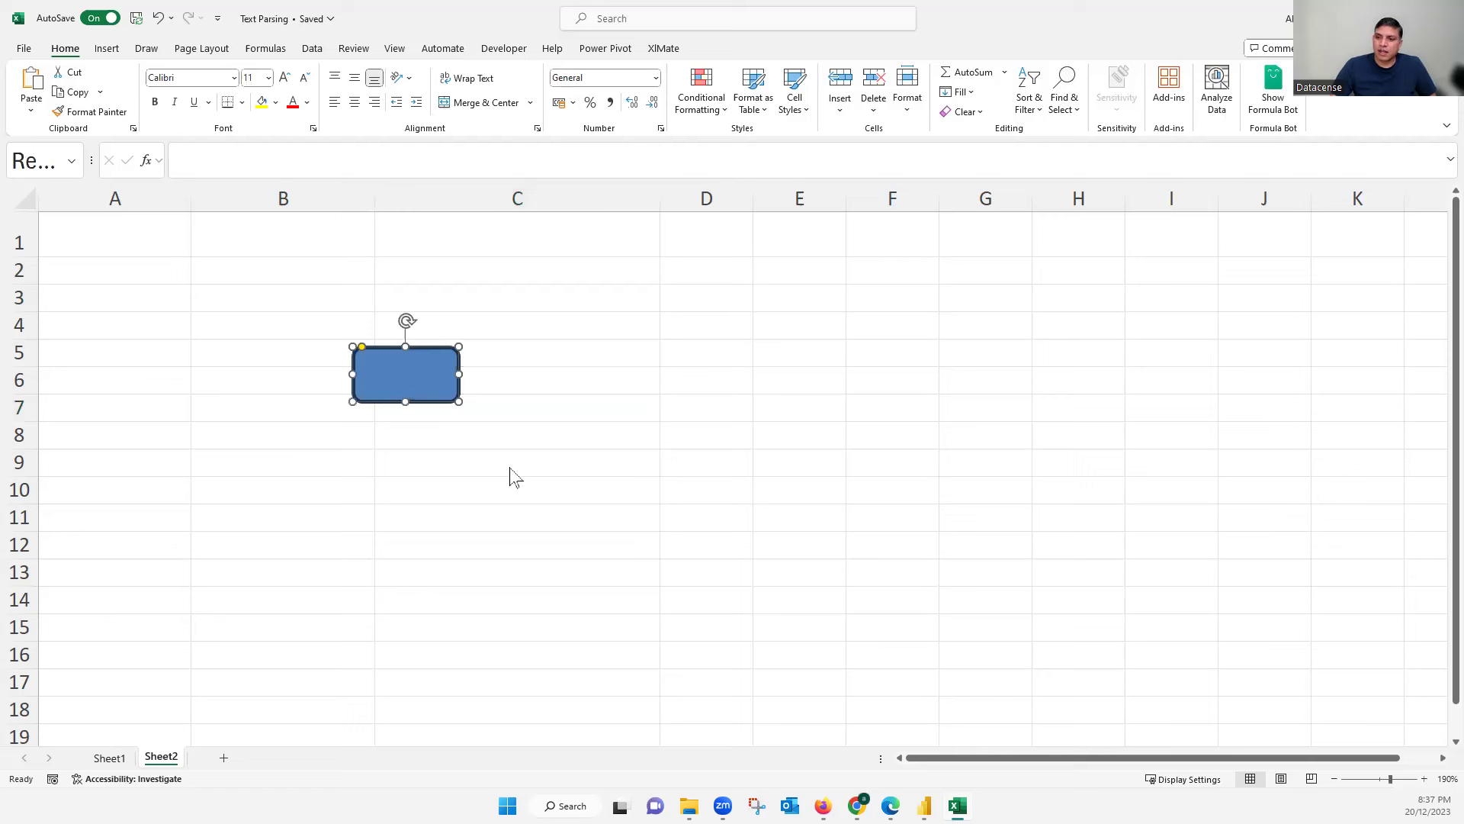
{"action": "key", "text": "shift+F10"}
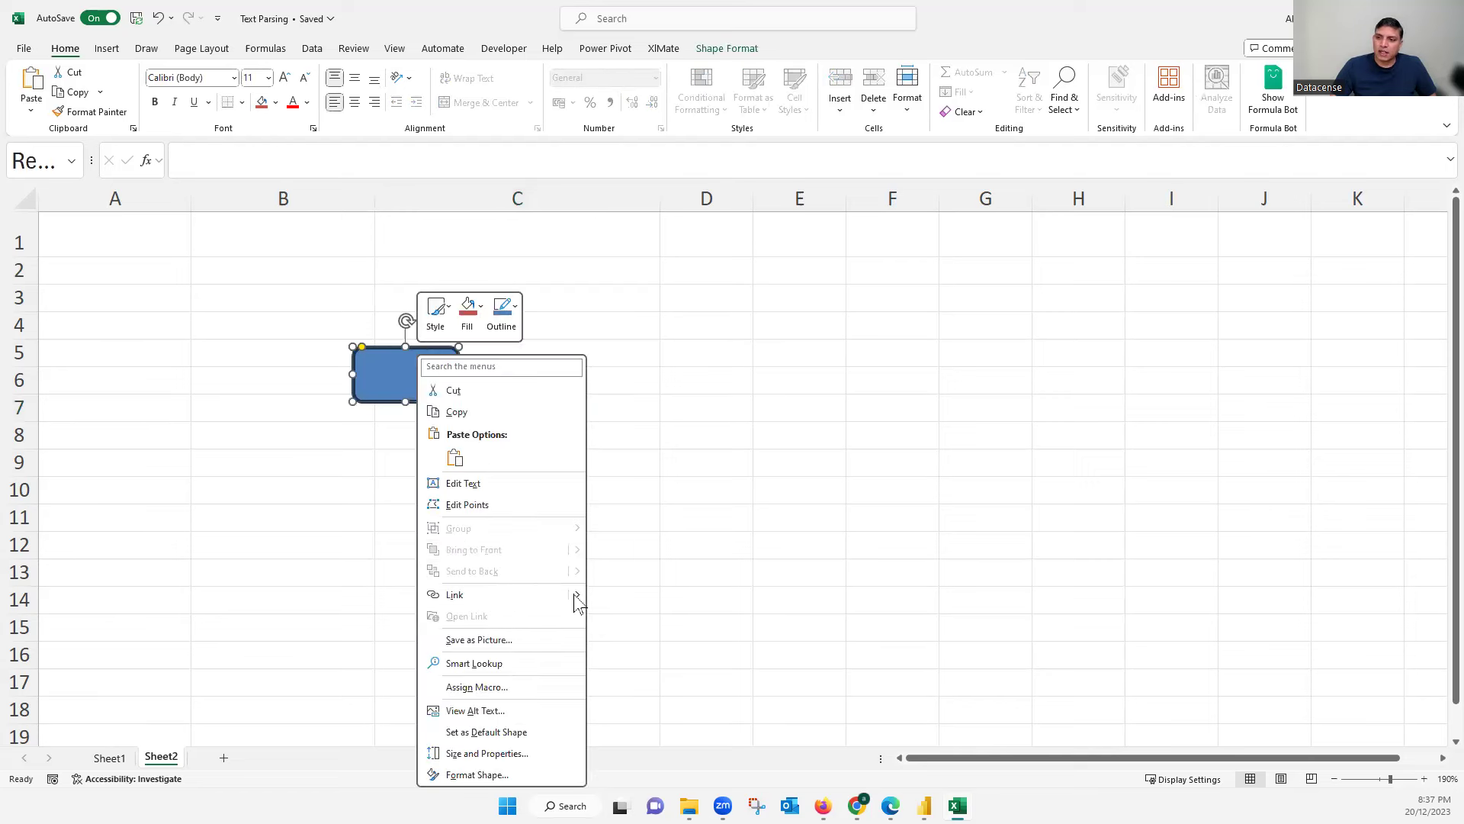
{"action": "left_click", "coordinate": [576, 596]}
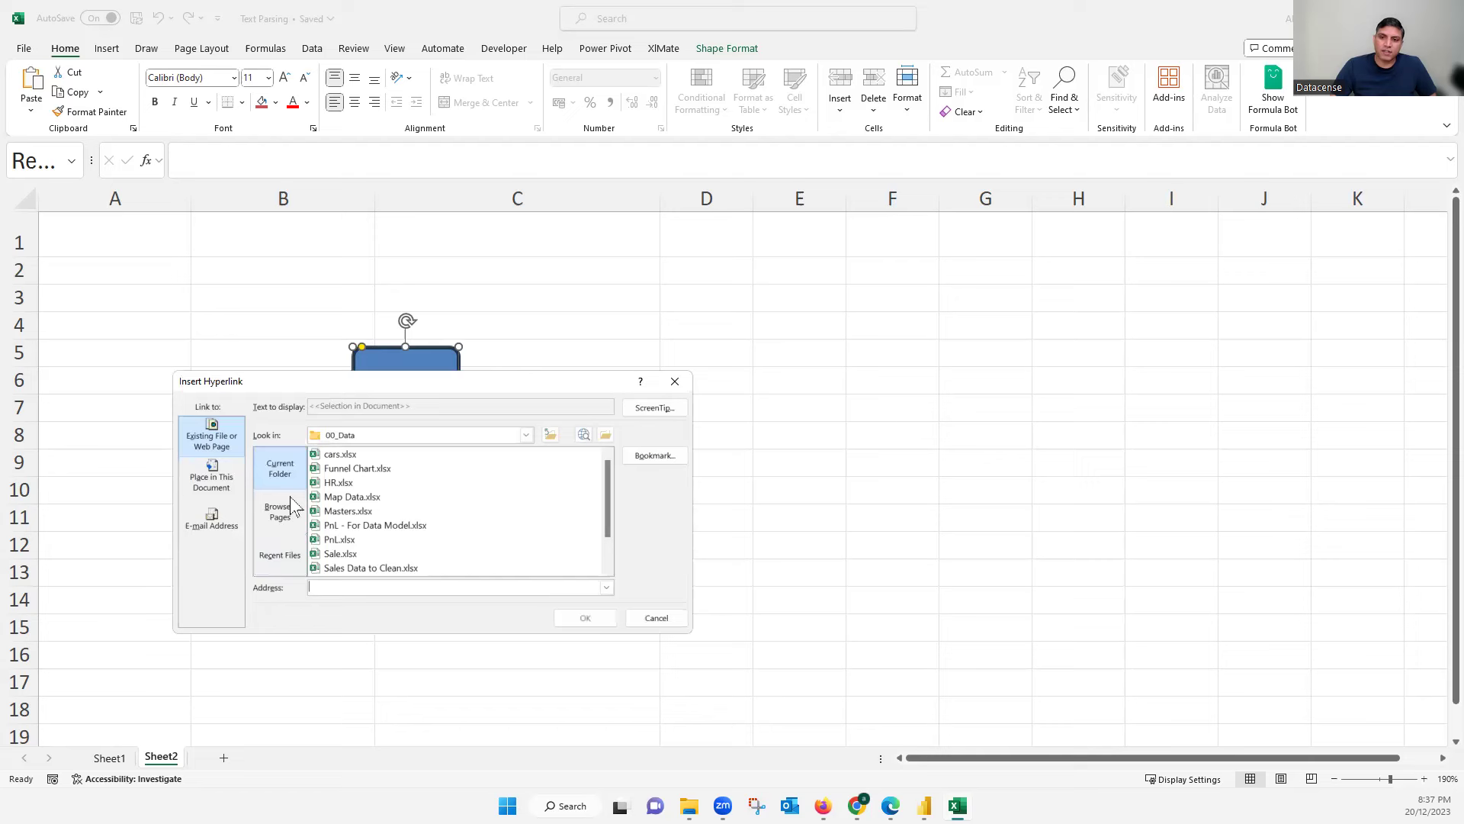
{"action": "left_click", "coordinate": [216, 482]}
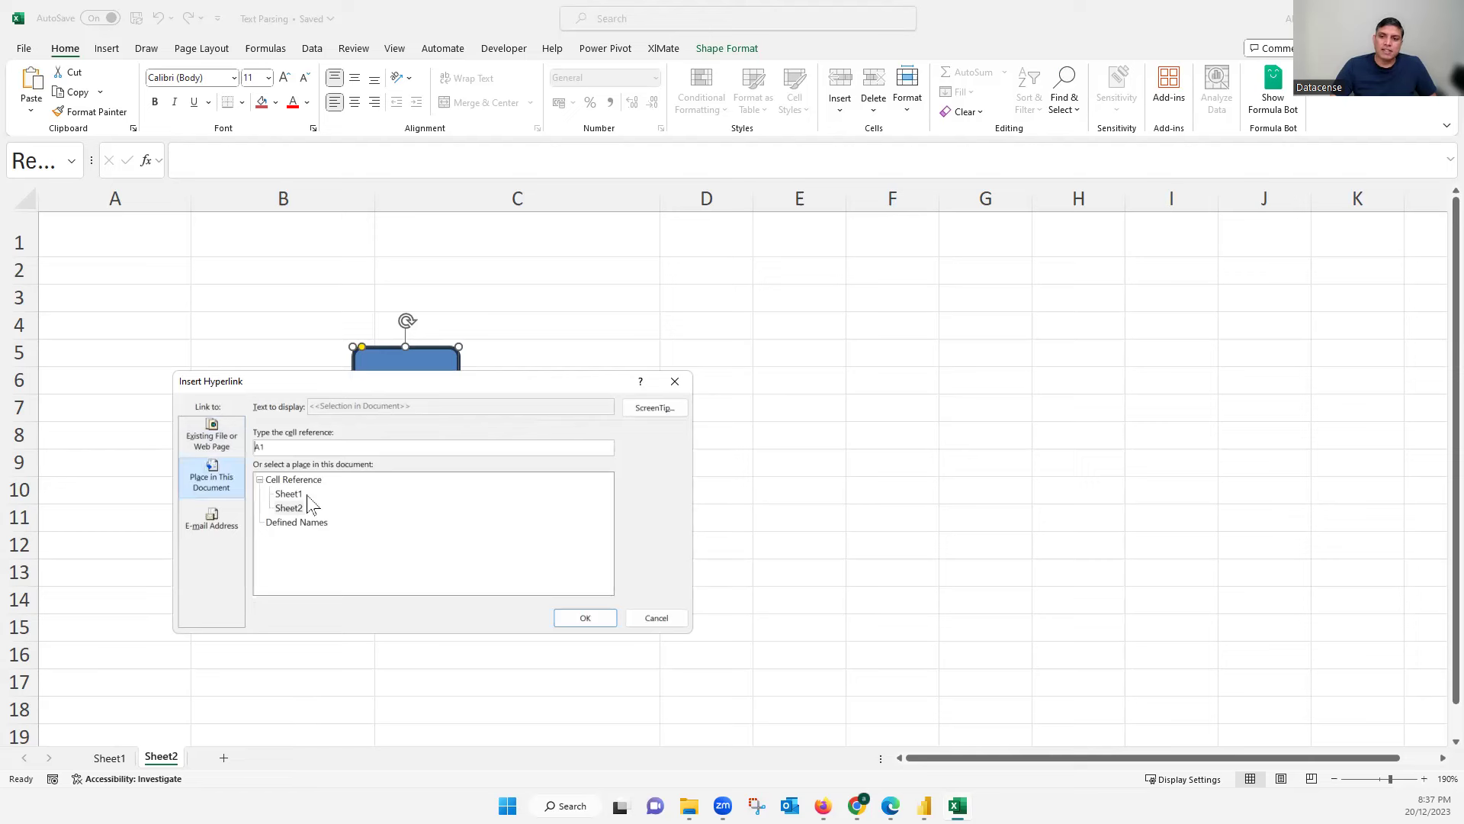
{"action": "left_click", "coordinate": [289, 496]}
{"action": "left_click", "coordinate": [293, 509]}
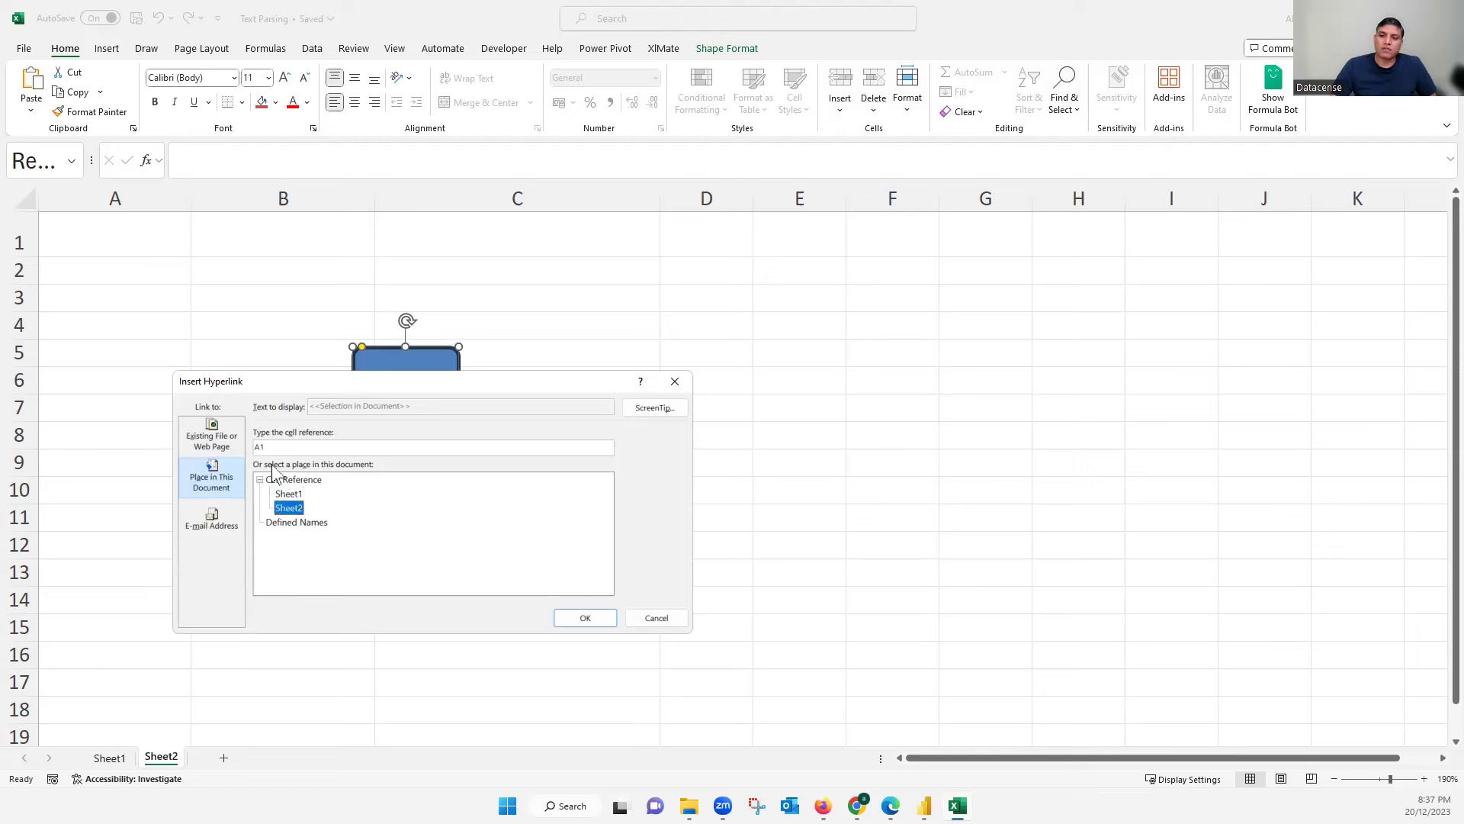
{"action": "key", "text": "Up"}
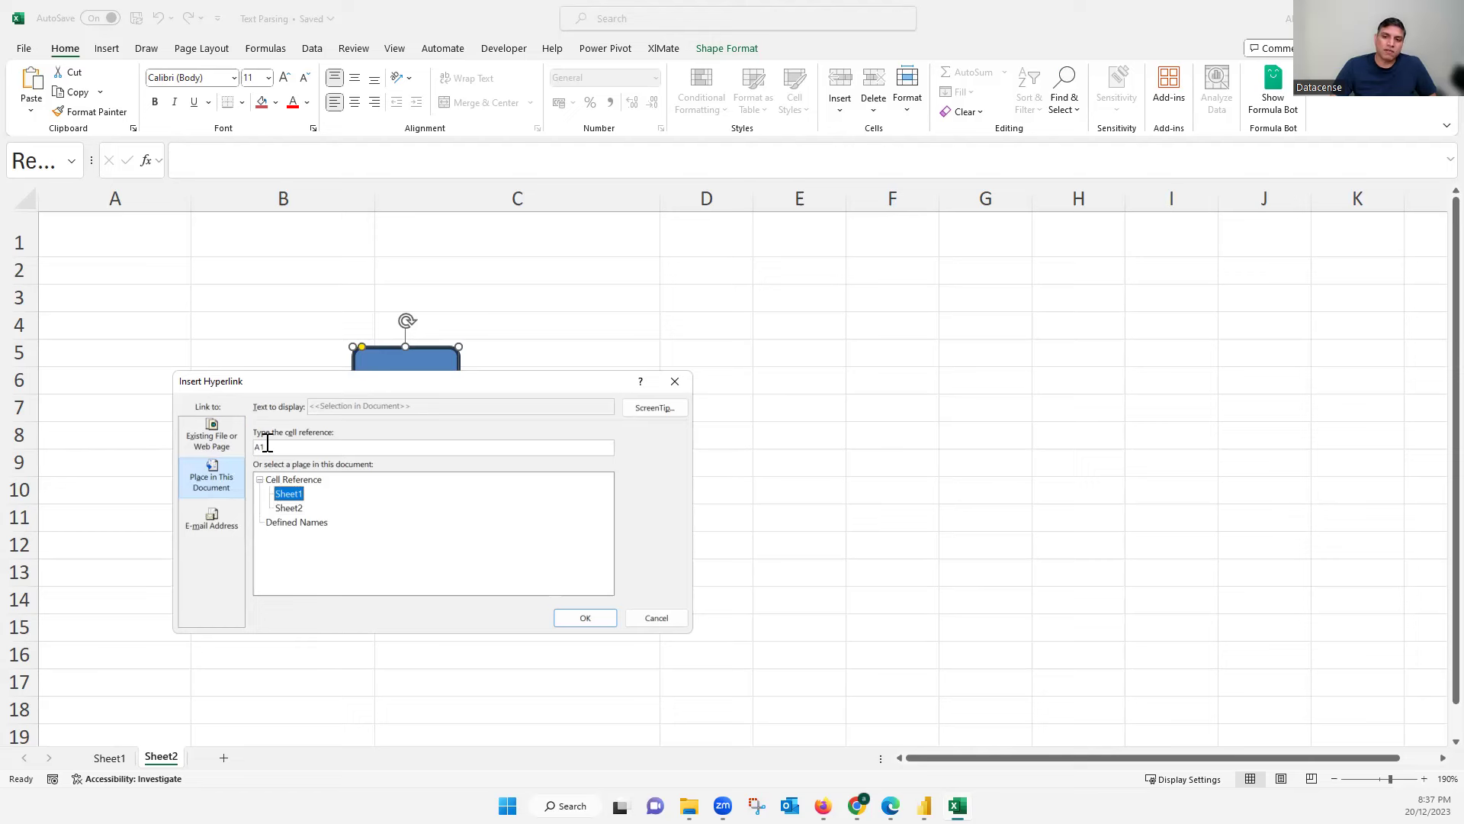
{"action": "key", "text": "shift+Tab"}
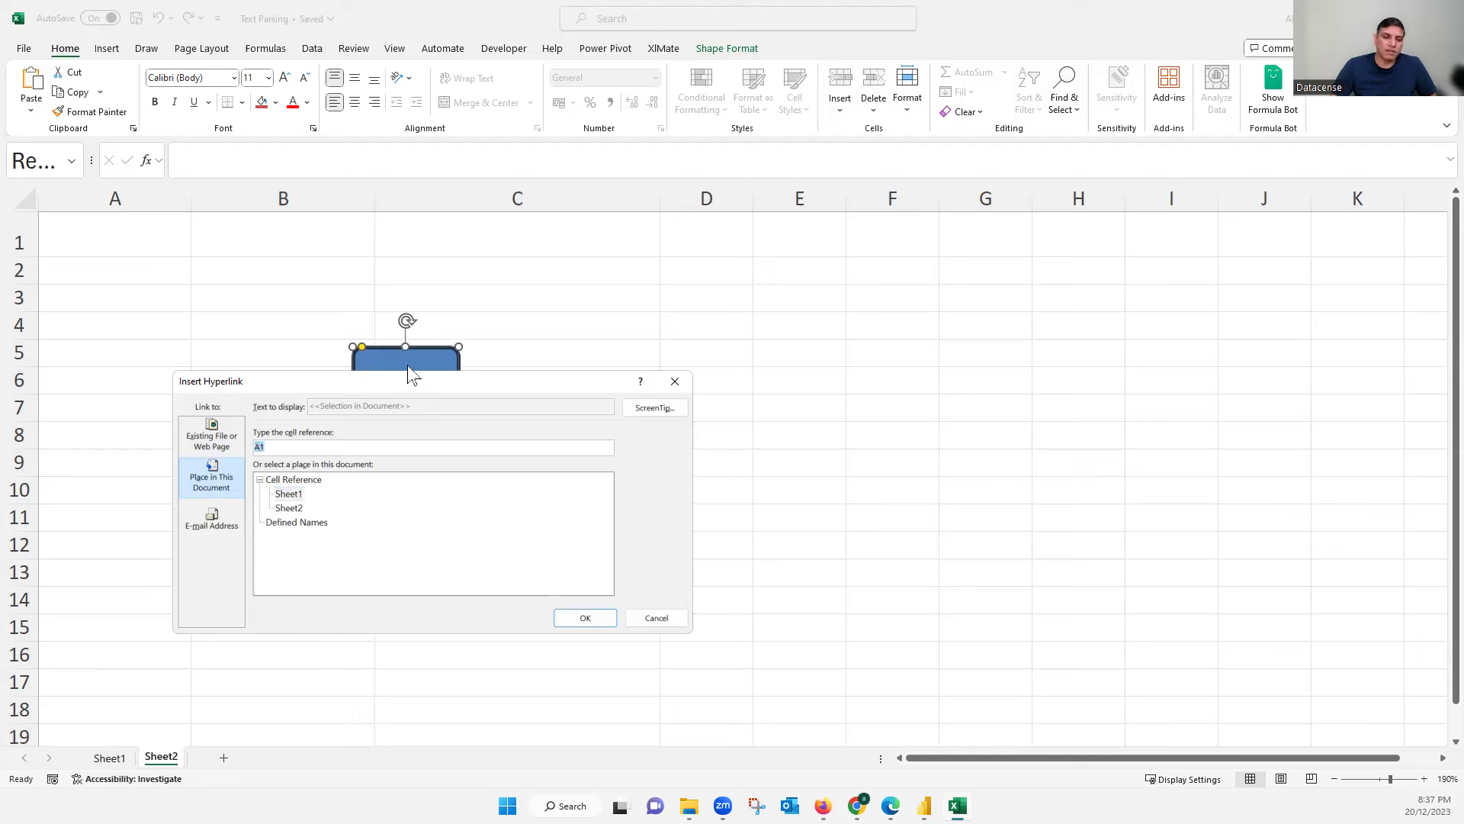
{"action": "left_click", "coordinate": [600, 619]}
{"action": "left_click", "coordinate": [608, 603]}
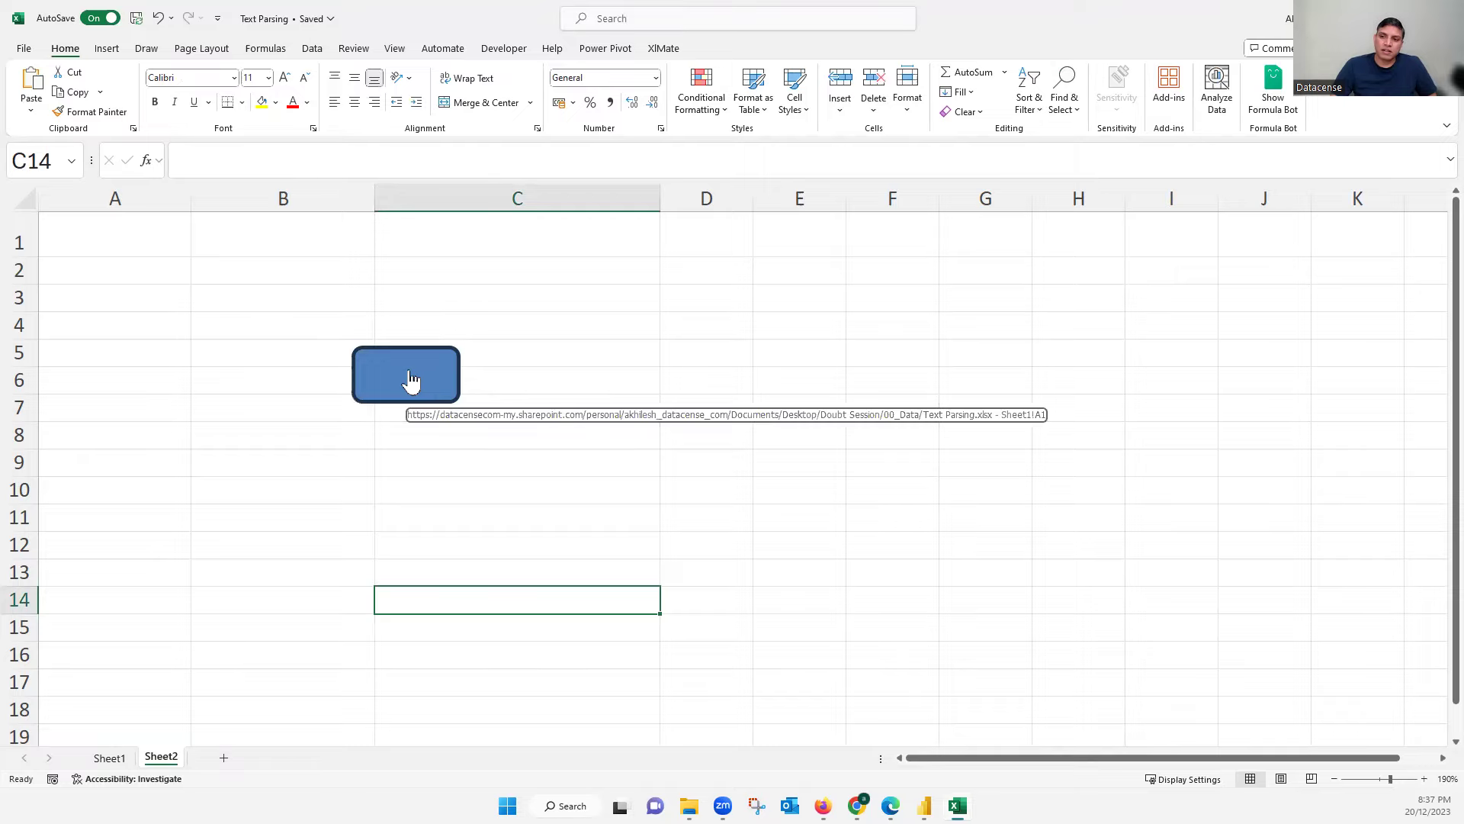
- Test the shape's link to Sheet1, then add six blank sheets, Sheet3 through Sheet8
{"action": "left_click", "coordinate": [411, 378]}
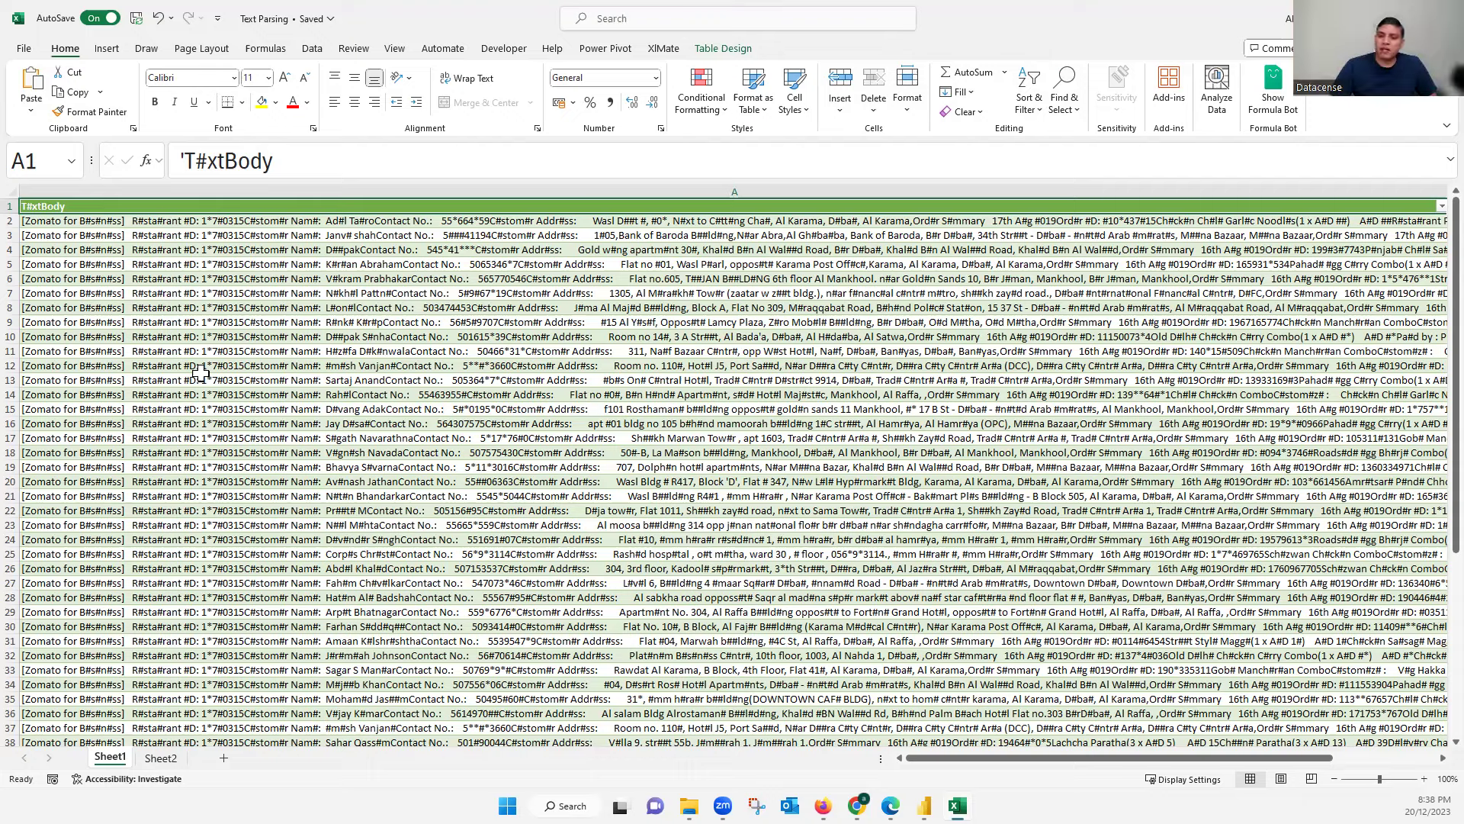
{"action": "left_click", "coordinate": [158, 759]}
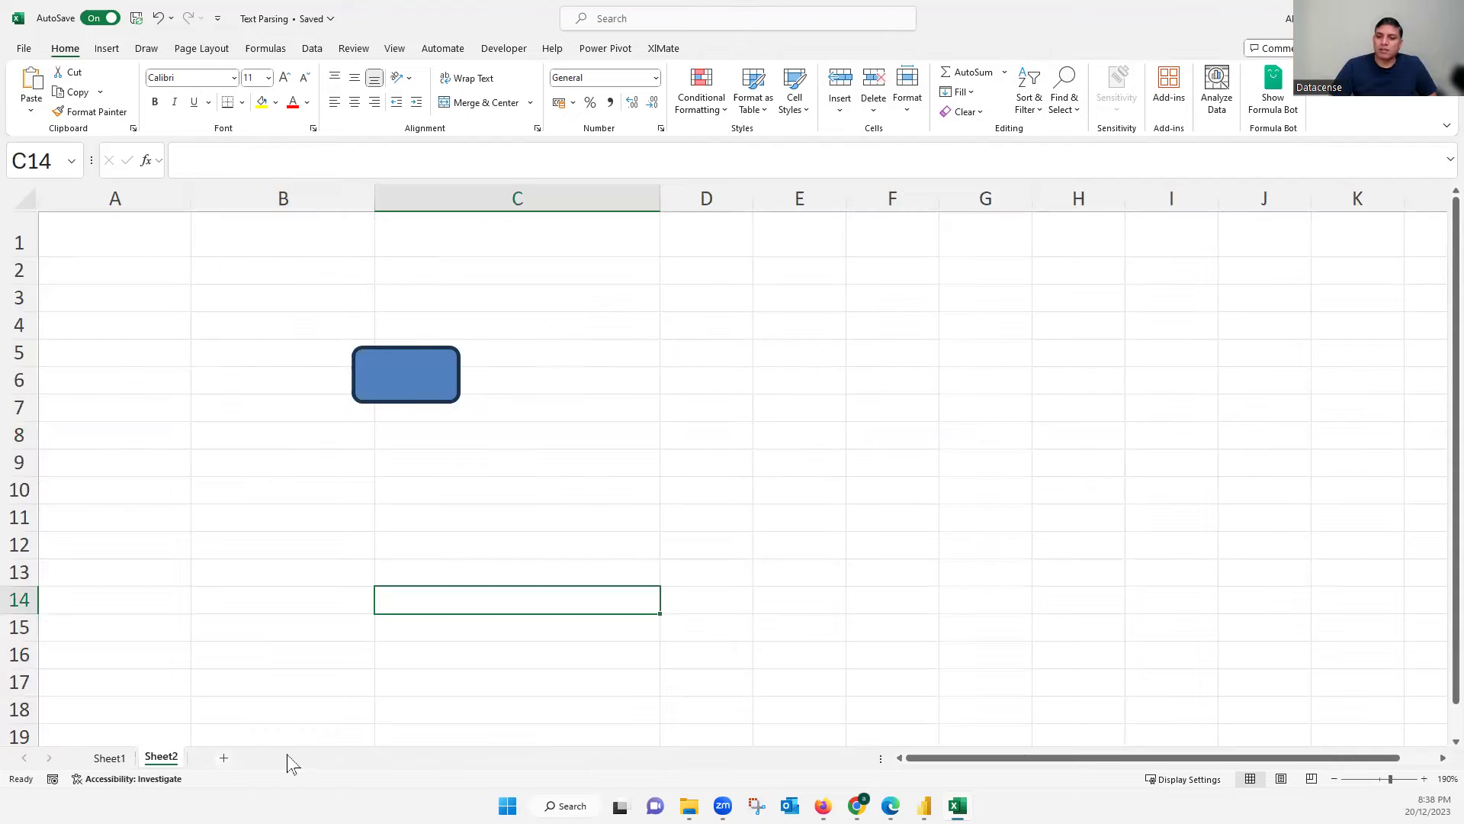
{"action": "left_click", "coordinate": [223, 757]}
{"action": "left_click", "coordinate": [276, 757]}
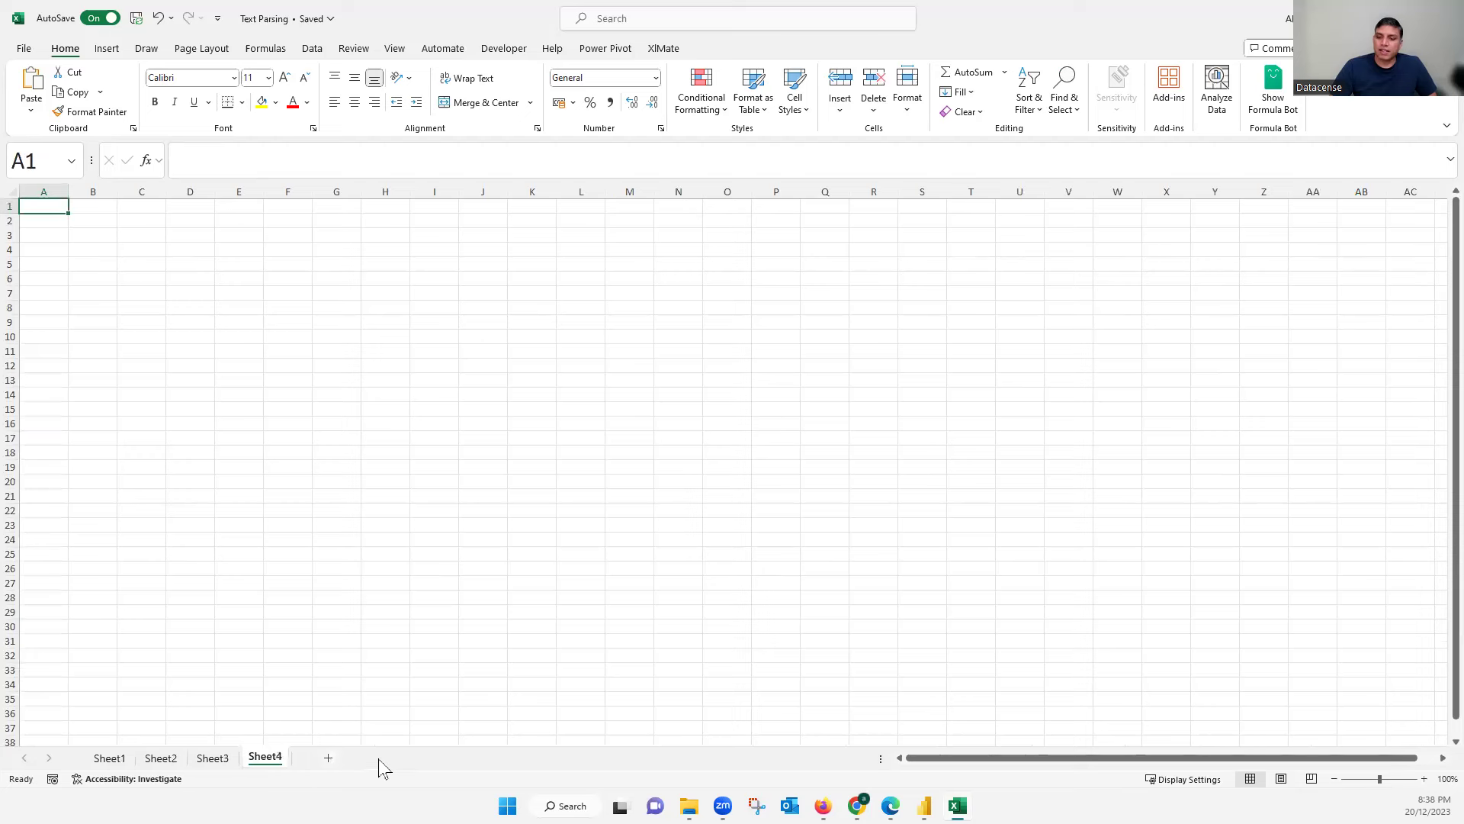
{"action": "left_click", "coordinate": [381, 761]}
{"action": "left_click", "coordinate": [431, 761]}
{"action": "left_click", "coordinate": [442, 759]}
{"action": "left_click", "coordinate": [487, 758]}
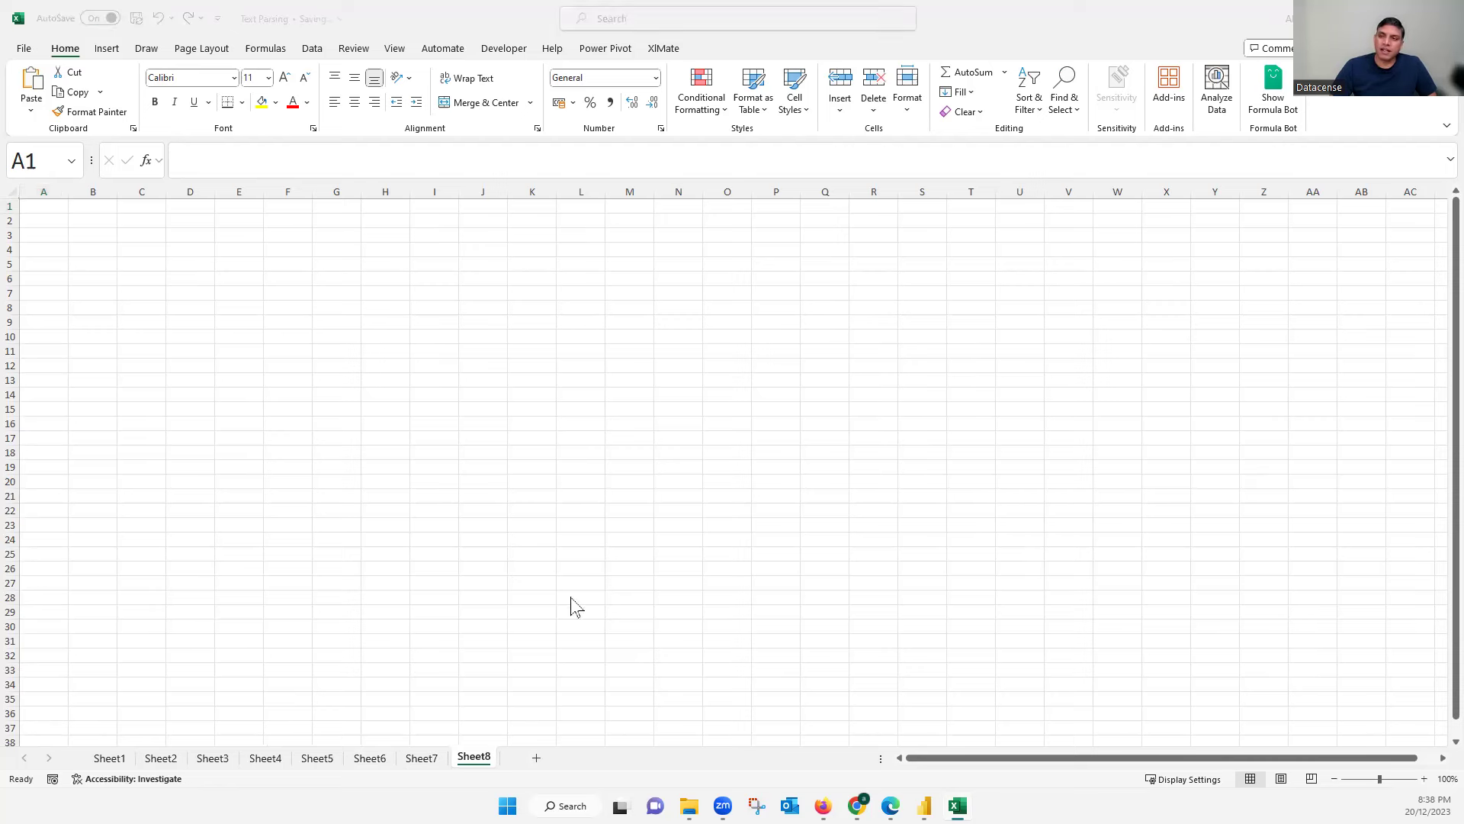
- Try generating a table of contents index from XlMate's File Index menu
{"action": "left_click", "coordinate": [665, 50]}
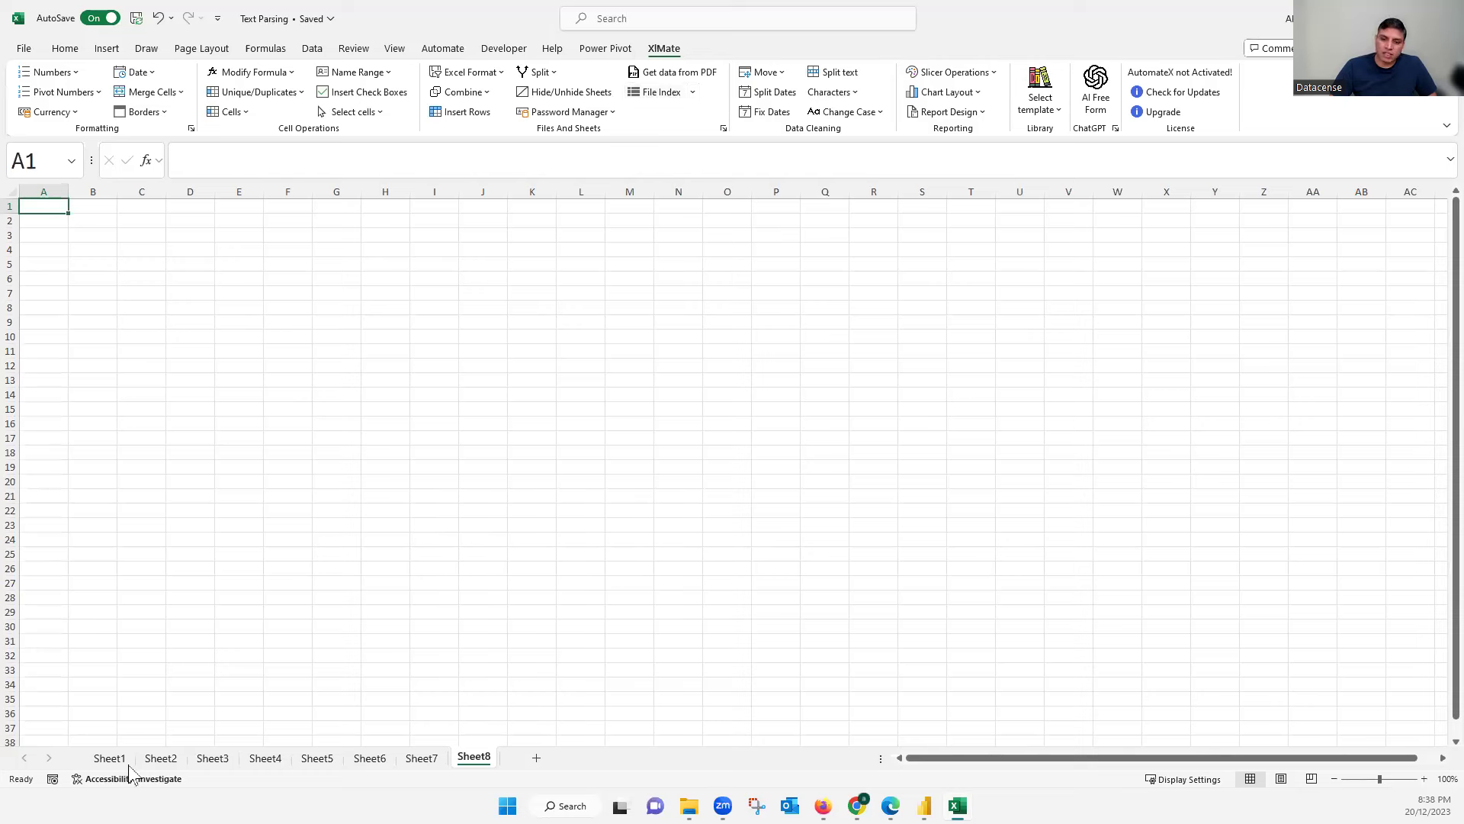
{"action": "left_click", "coordinate": [694, 93]}
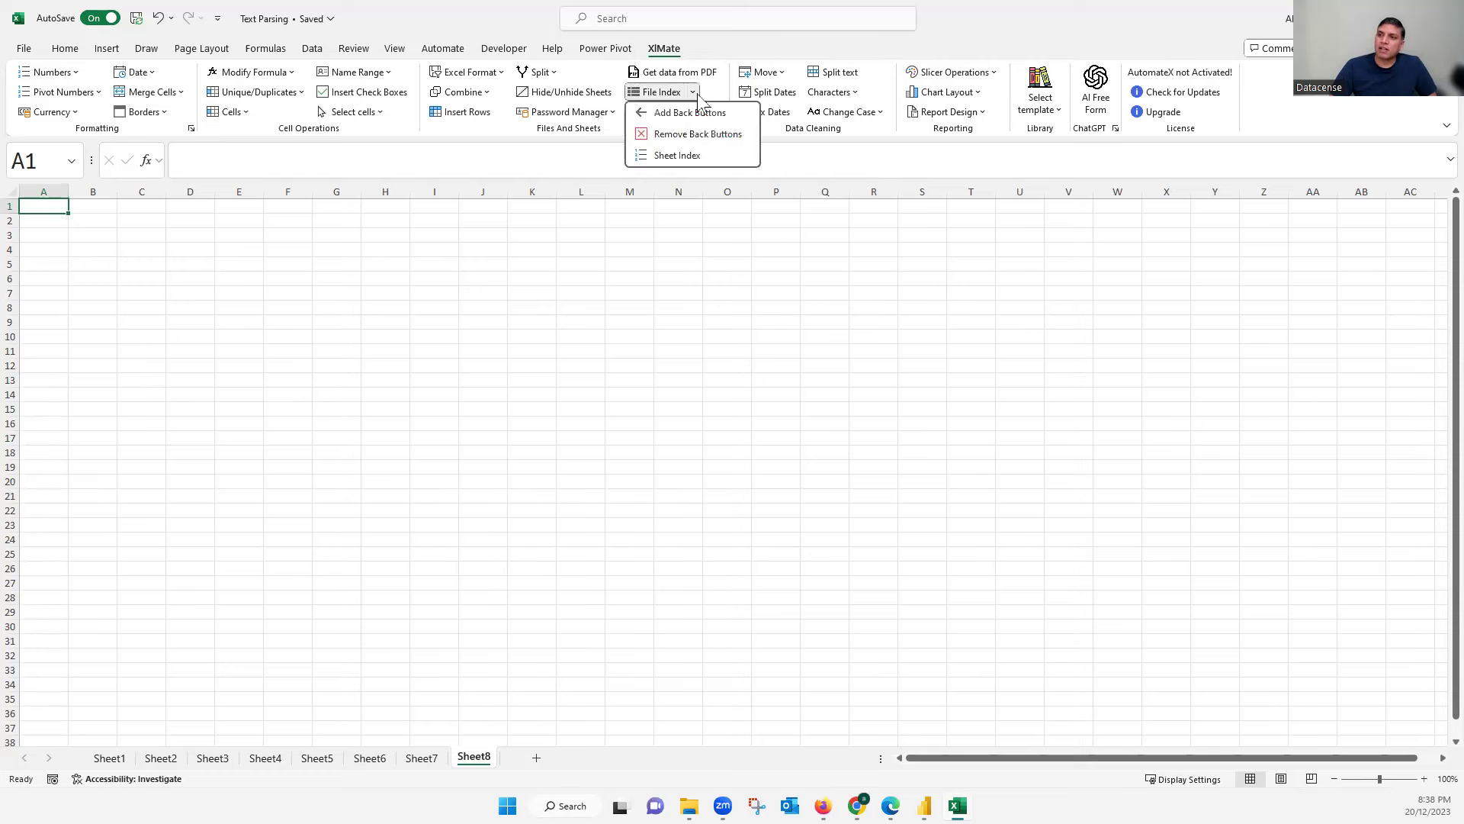
{"action": "left_click", "coordinate": [678, 157]}
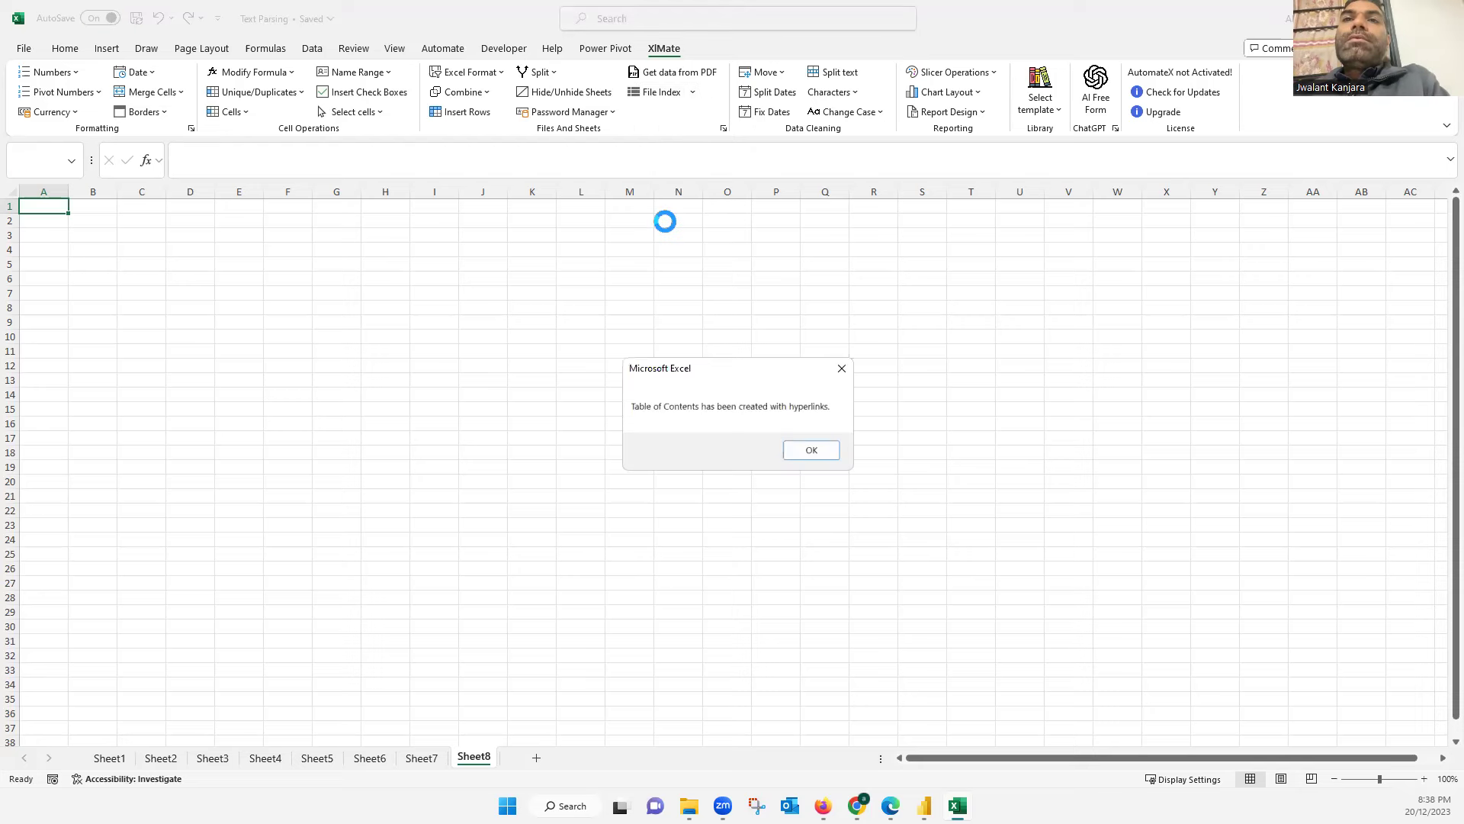
{"action": "left_click", "coordinate": [814, 451]}
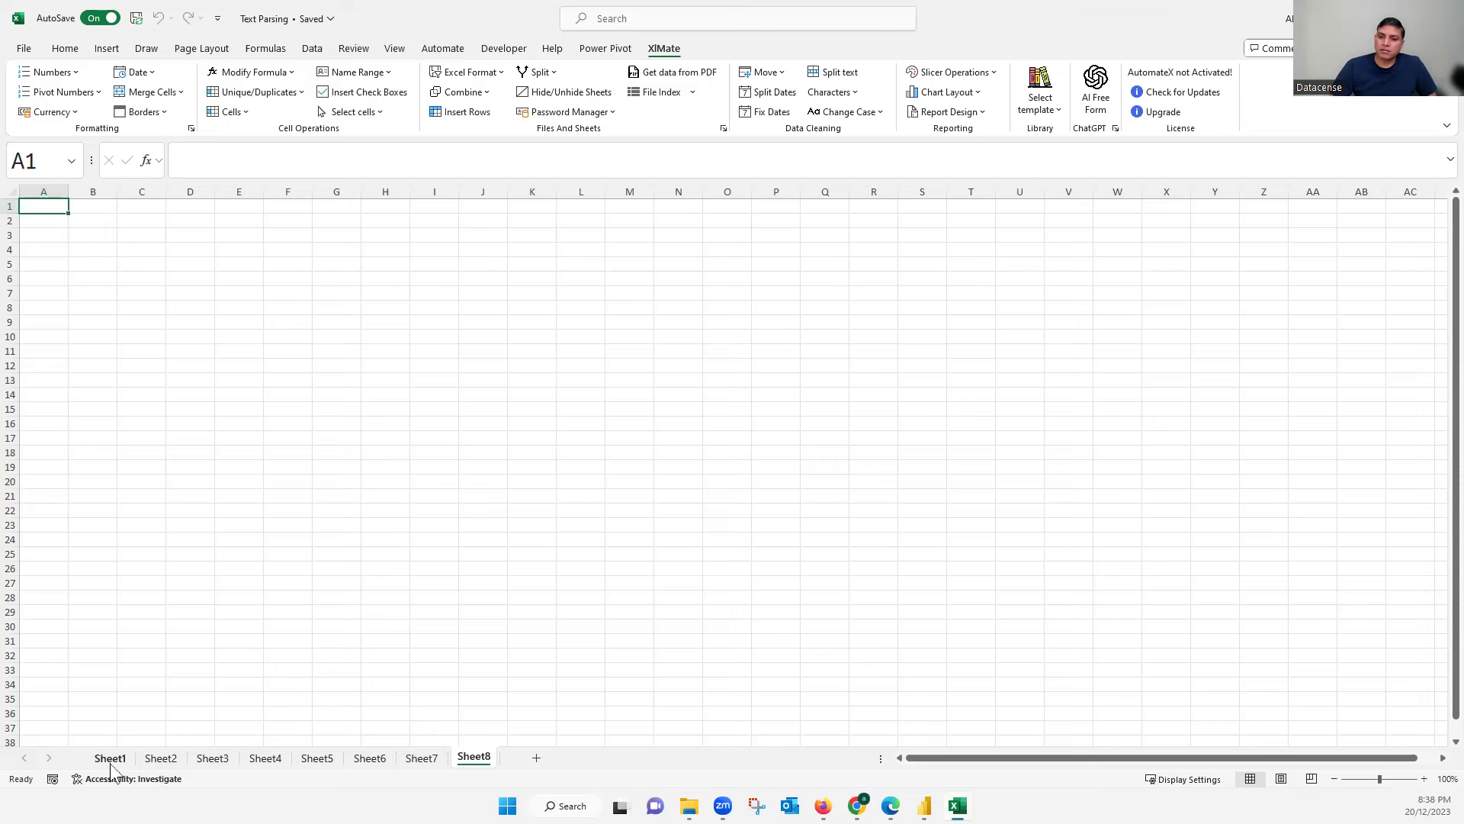
{"action": "left_click", "coordinate": [467, 738]}
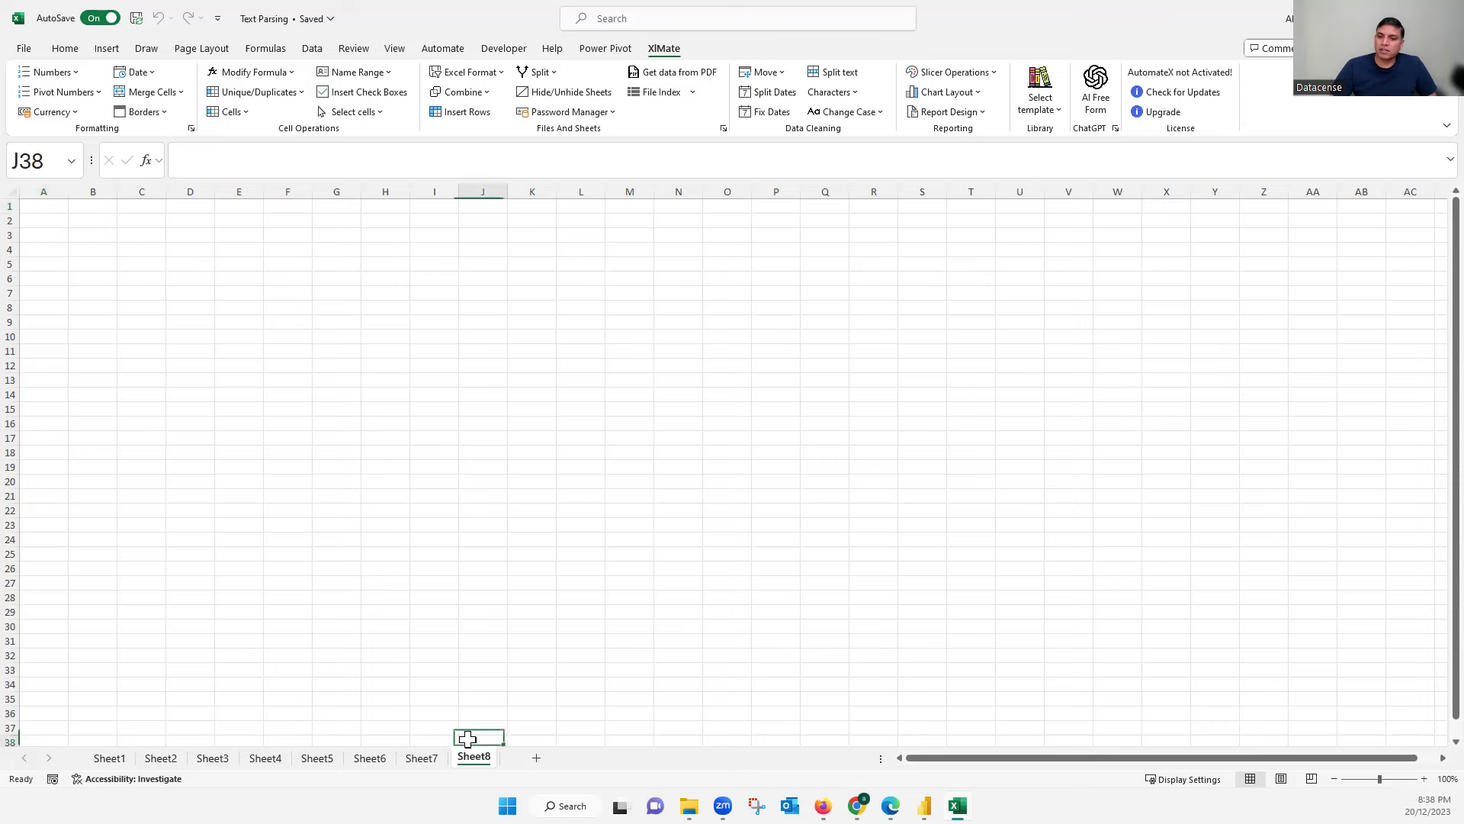
- Look through Sheet2, Sheet4, Sheet6 and Sheet8, returning to cell A1
{"action": "left_click", "coordinate": [168, 759]}
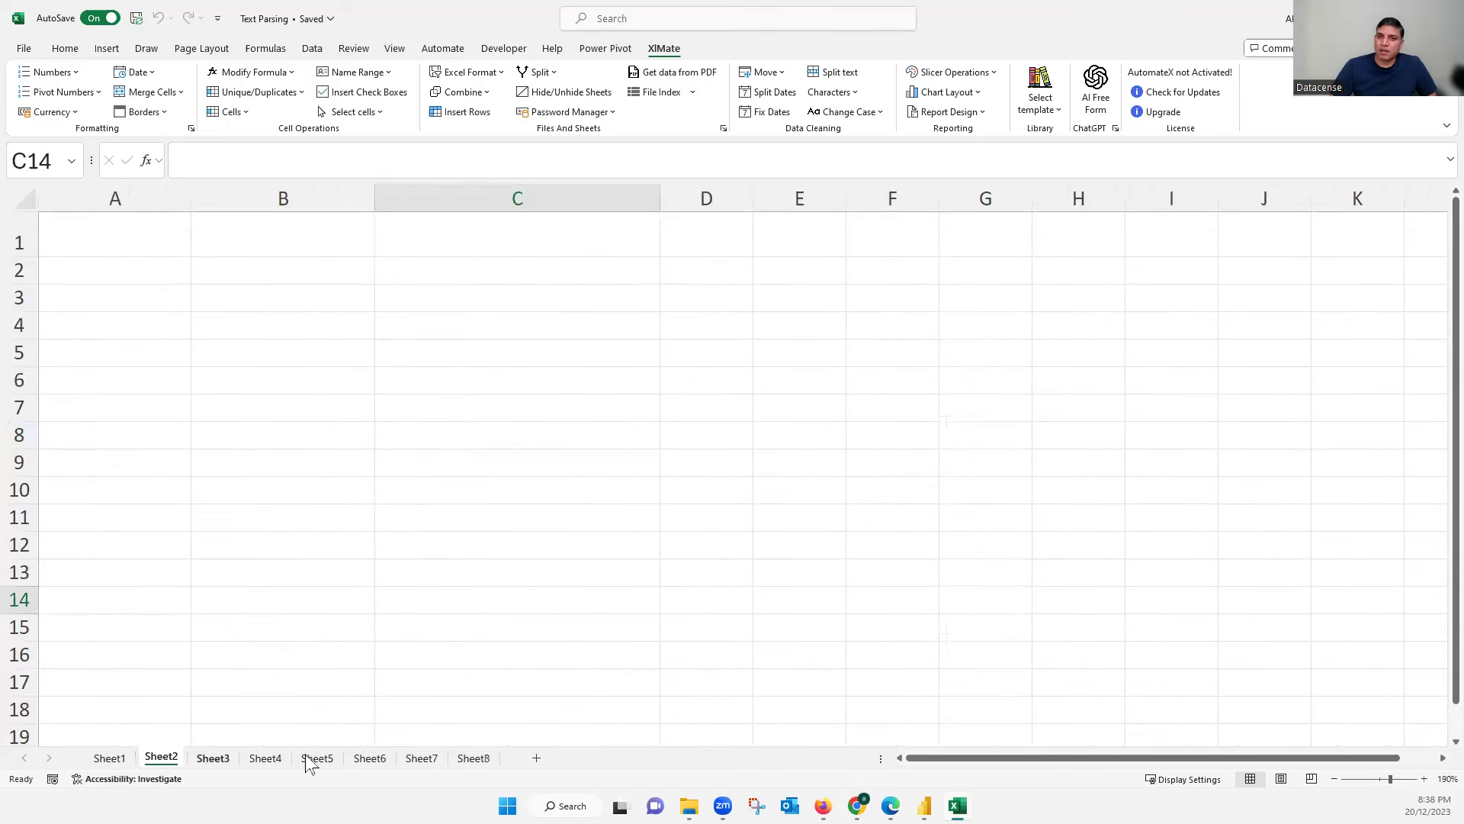
{"action": "left_click", "coordinate": [265, 759]}
{"action": "left_click", "coordinate": [369, 759]}
{"action": "left_click", "coordinate": [488, 758]}
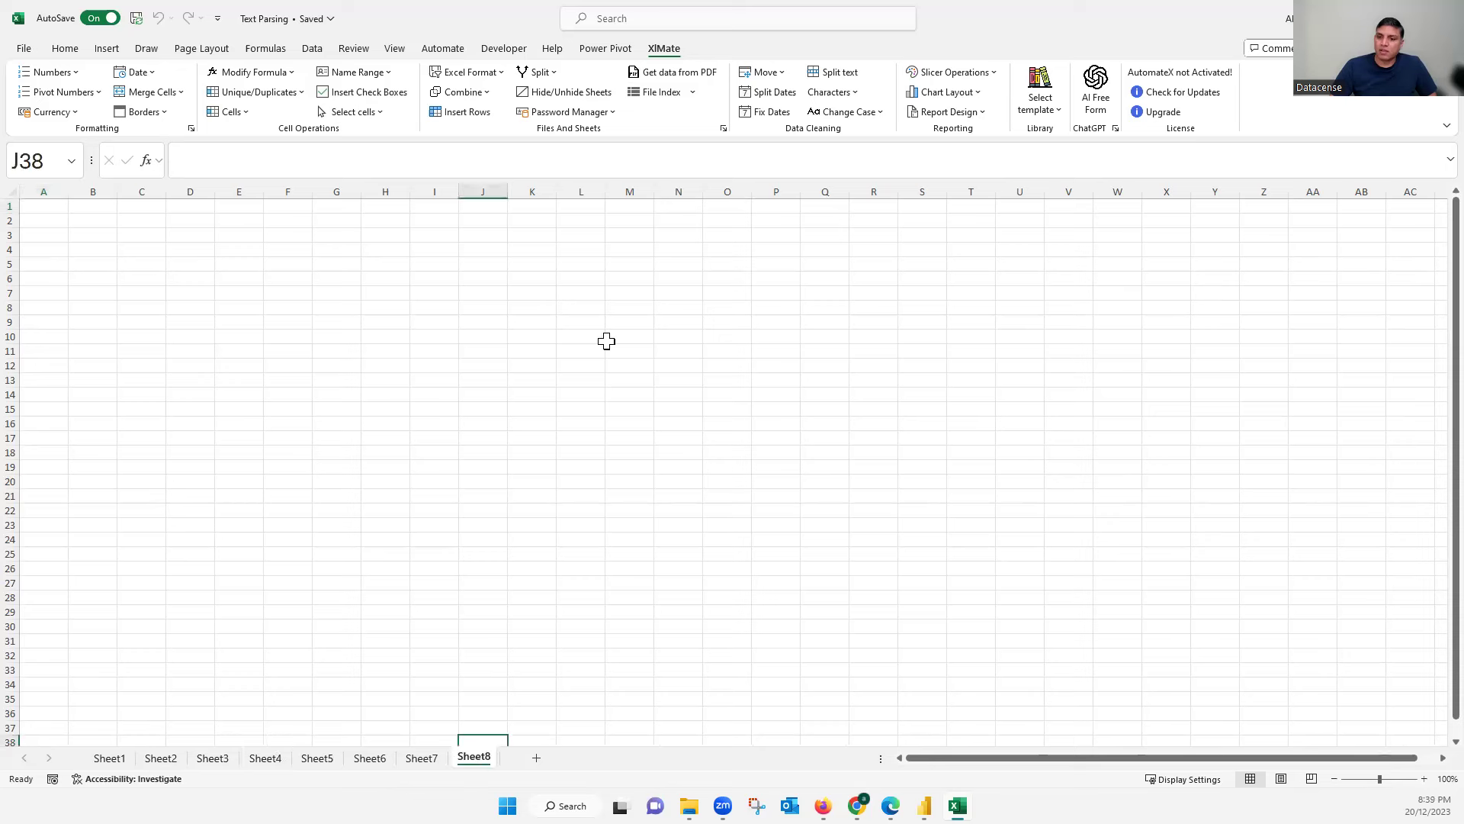
{"action": "key", "text": "ctrl+Home"}
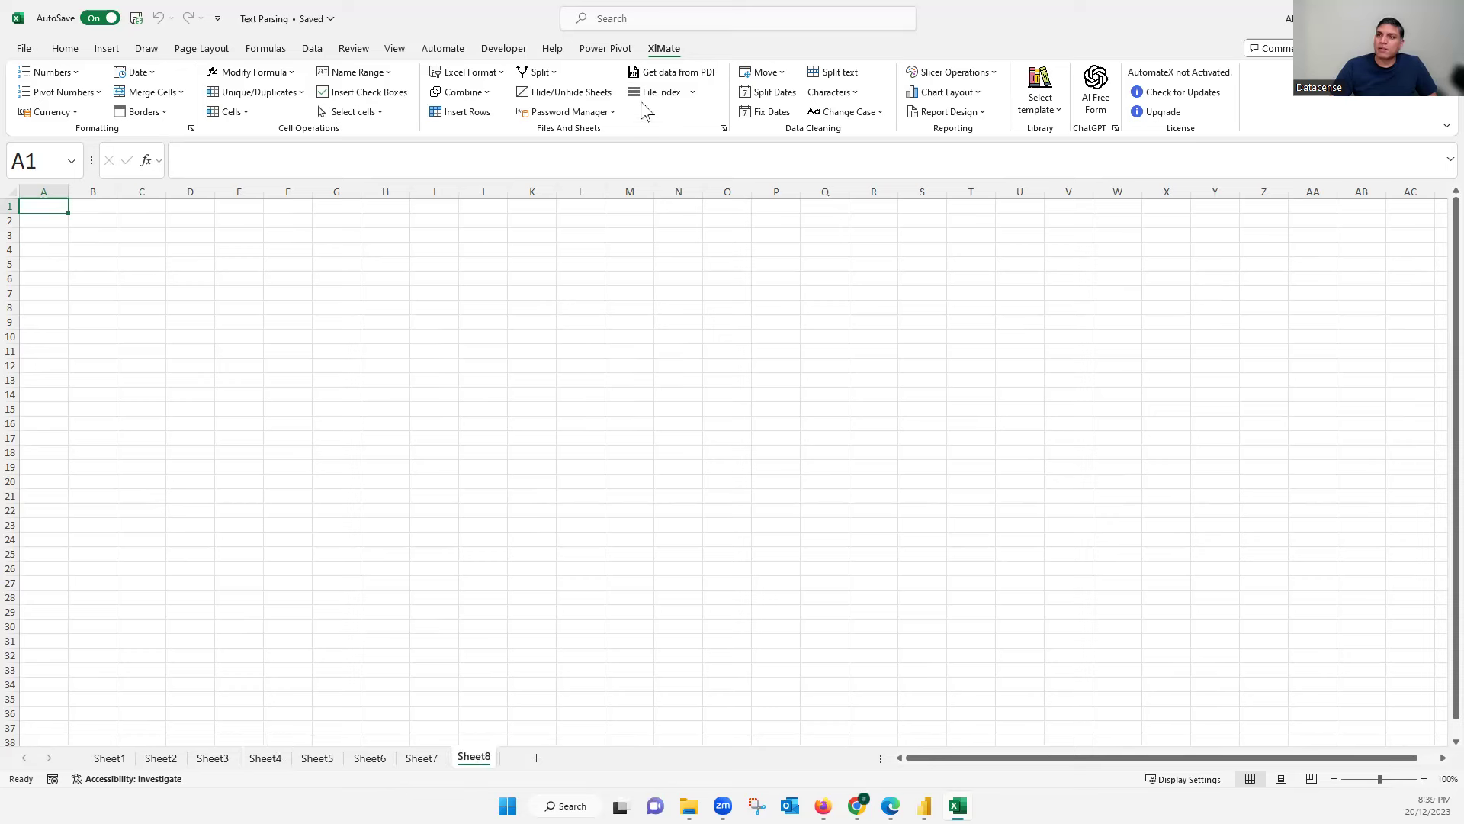
- Retry the table of contents index after dismissing a compile error
{"action": "left_click", "coordinate": [693, 92]}
{"action": "left_click", "coordinate": [789, 467]}
{"action": "left_click", "coordinate": [692, 93]}
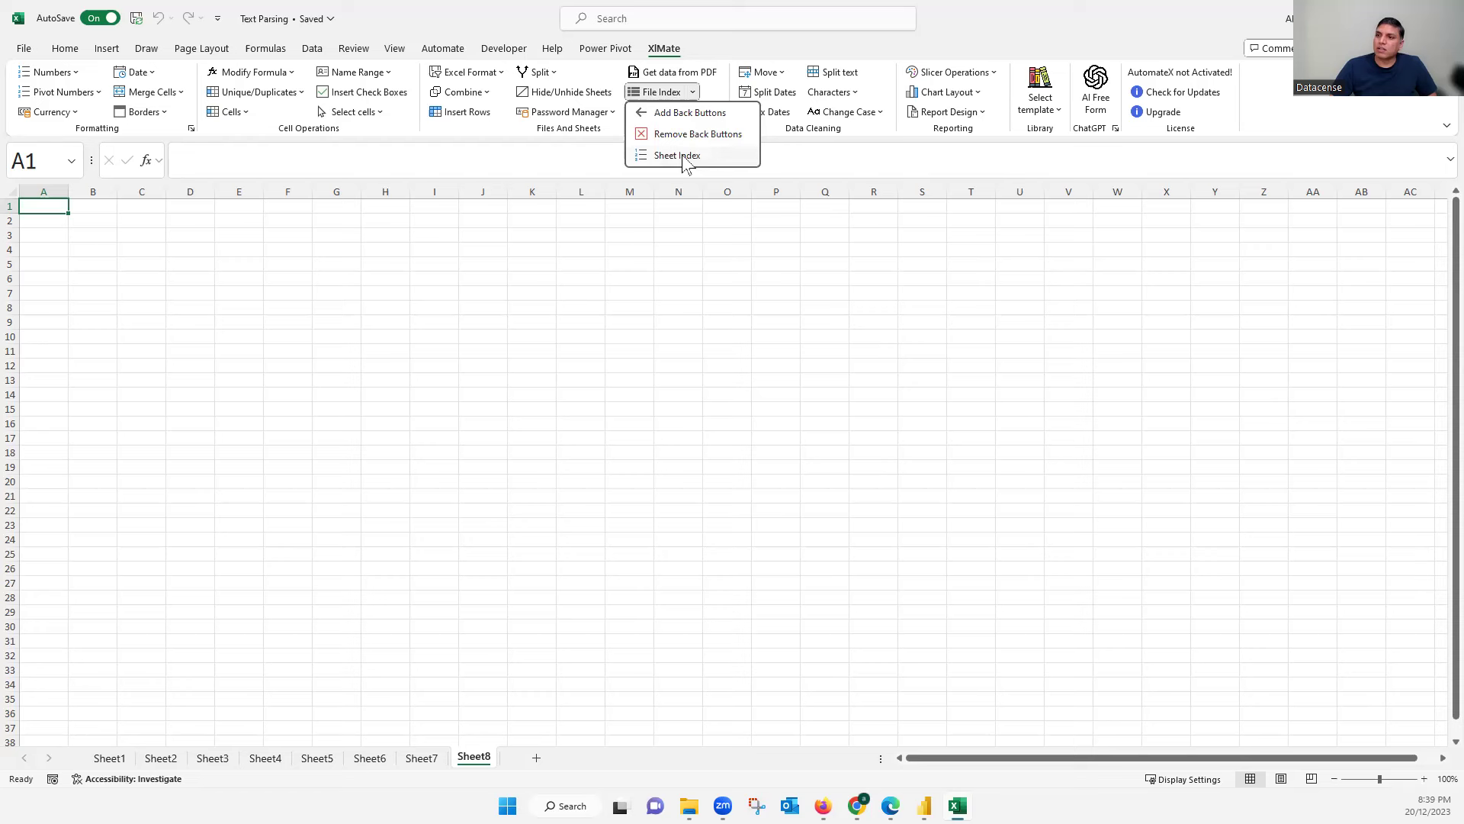
{"action": "left_click", "coordinate": [678, 154]}
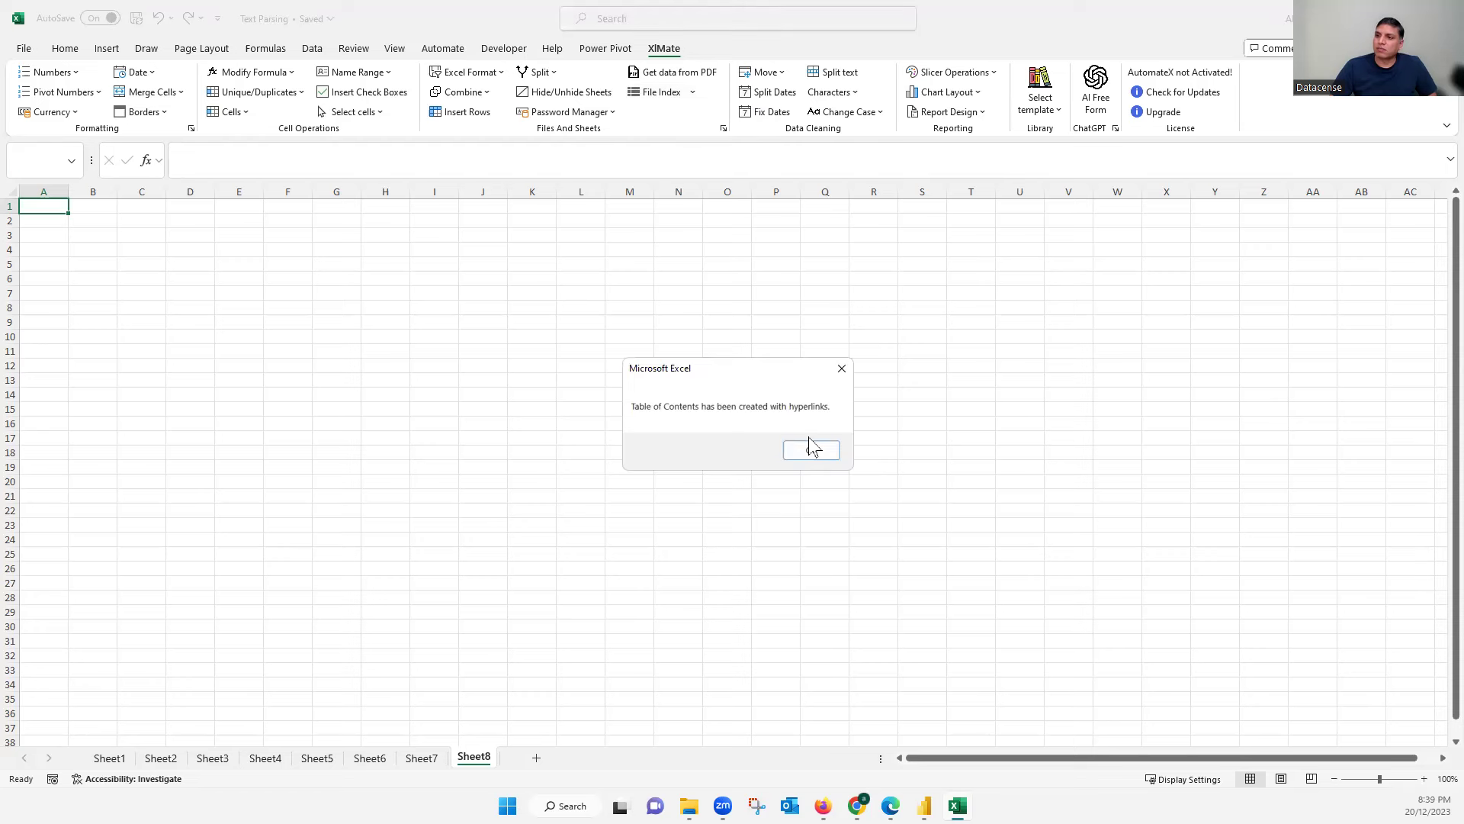
{"action": "left_click", "coordinate": [811, 450]}
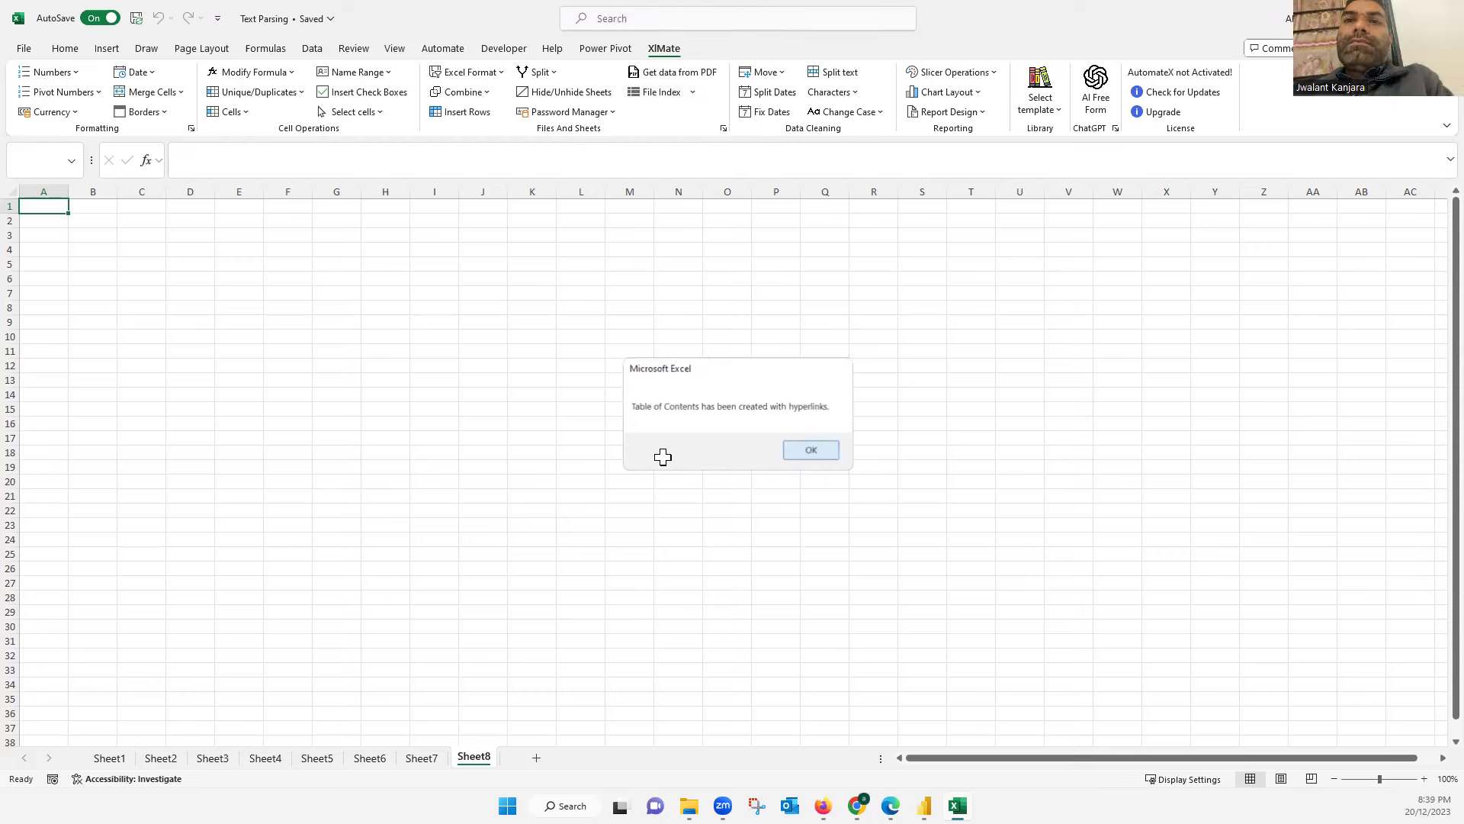
- On Sheet8, select cells B3:B20, then C3, C7 and C17
{"action": "left_click", "coordinate": [426, 757]}
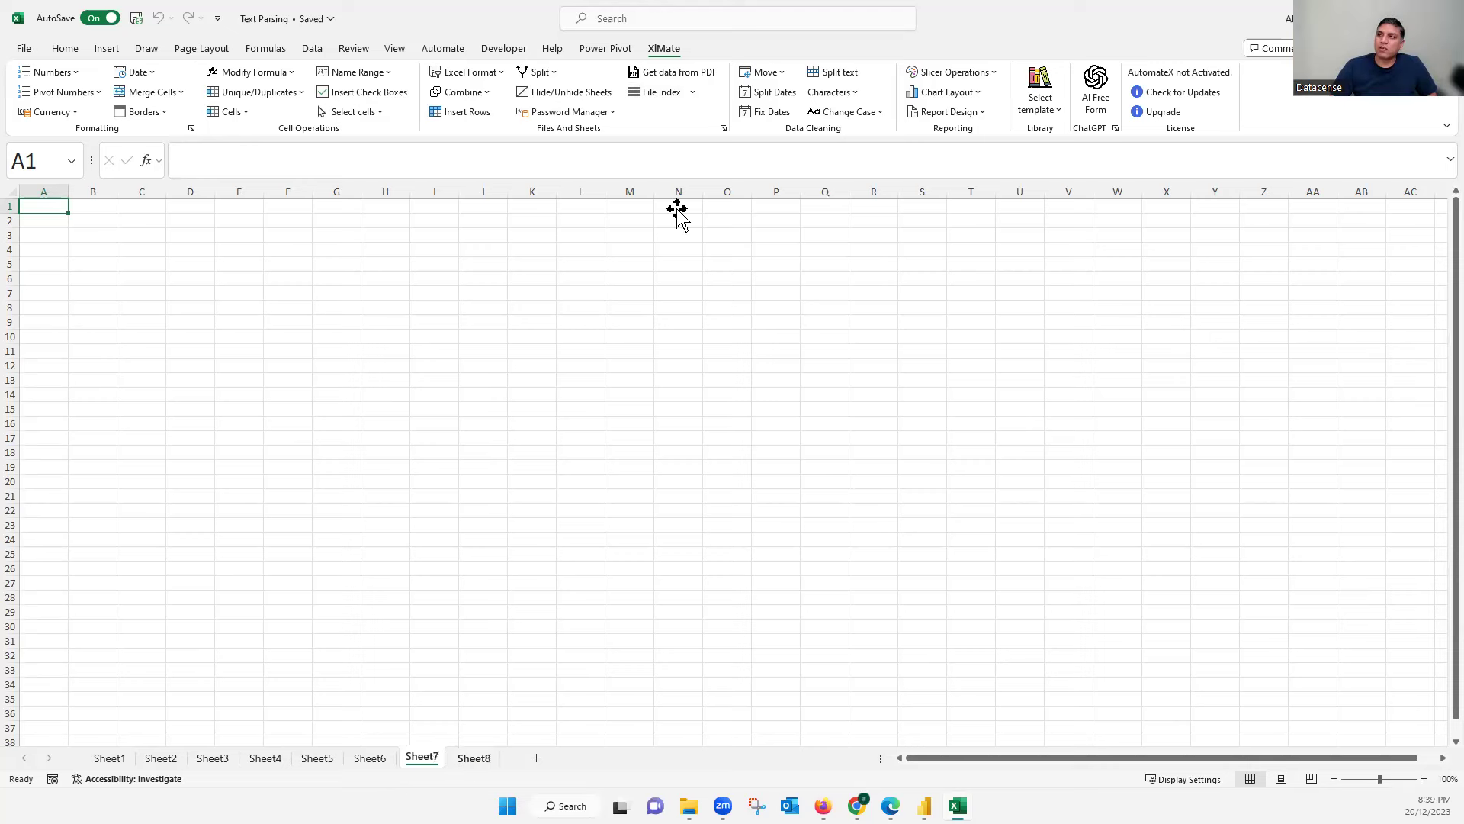
{"action": "key", "text": "ctrl+Page_Down"}
{"action": "left_click", "coordinate": [693, 91]}
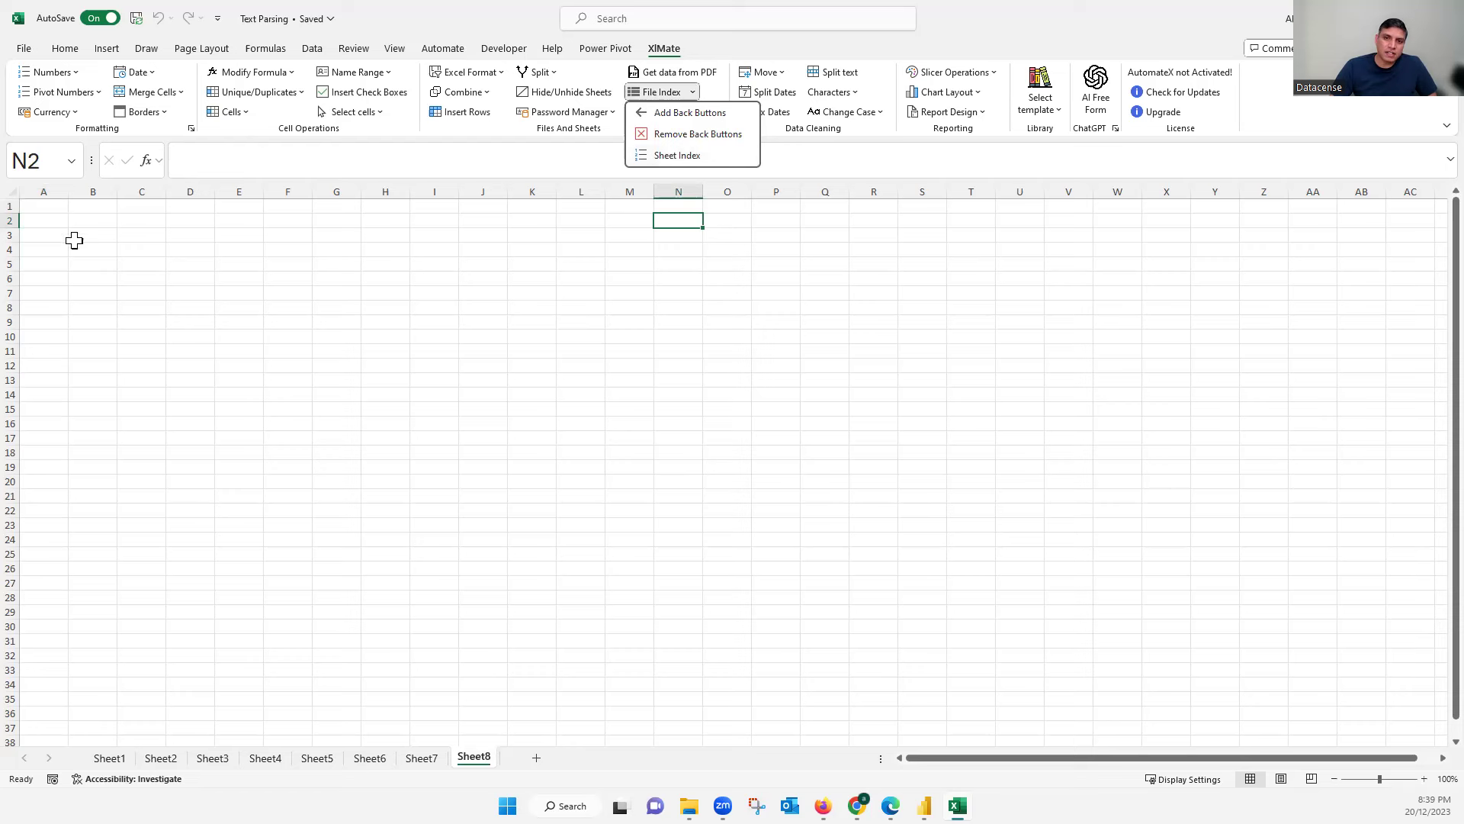
{"action": "left_click_drag", "start_coordinate": [76, 237], "coordinate": [107, 483]}
{"action": "left_click", "coordinate": [137, 242]}
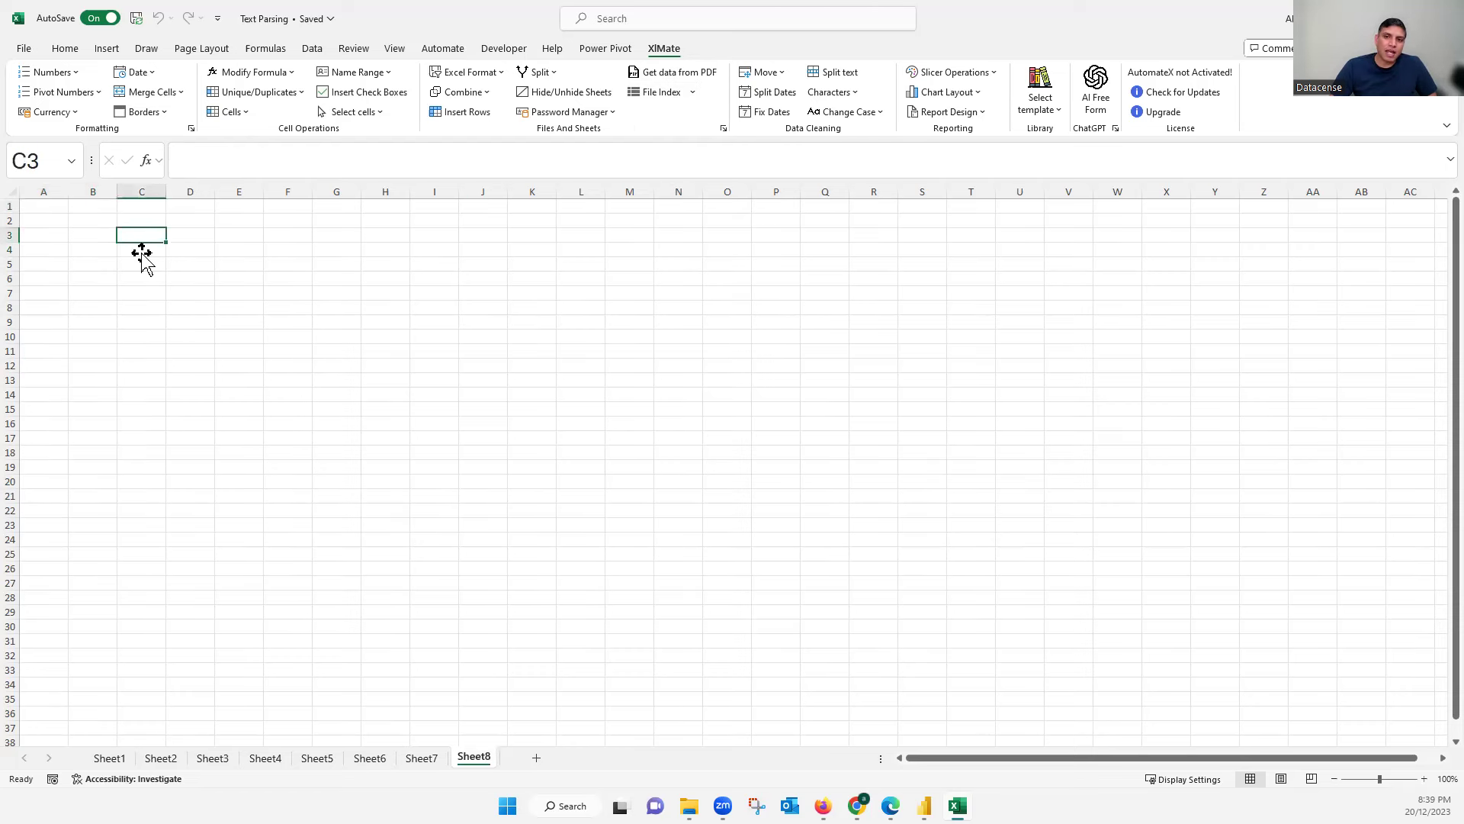
{"action": "left_click", "coordinate": [144, 294]}
{"action": "left_click", "coordinate": [160, 432]}
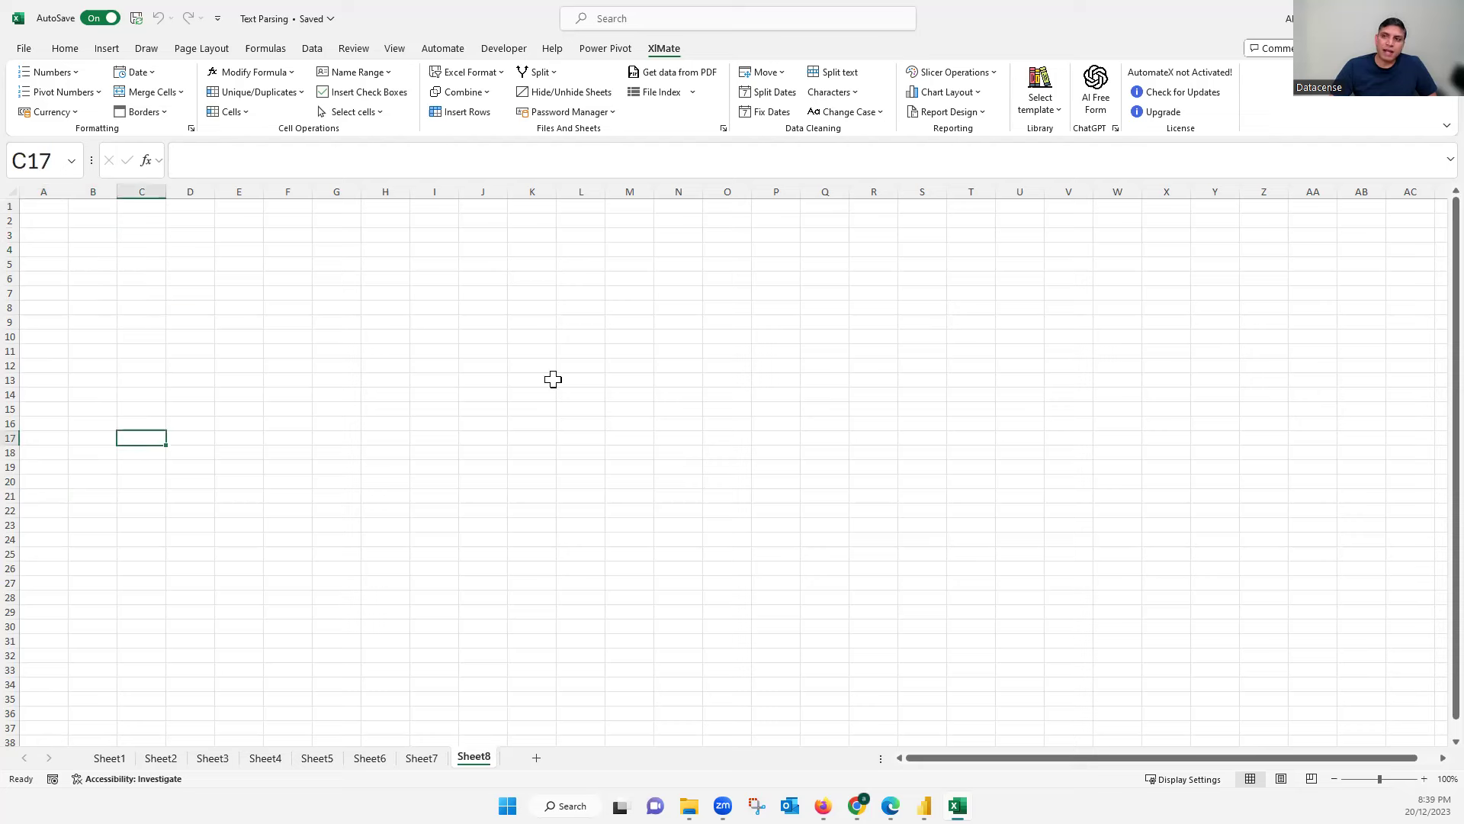
- Run XlMate's Add Back Buttons, which fails with 'No Contents Tab Found!'
{"action": "left_click", "coordinate": [694, 95]}
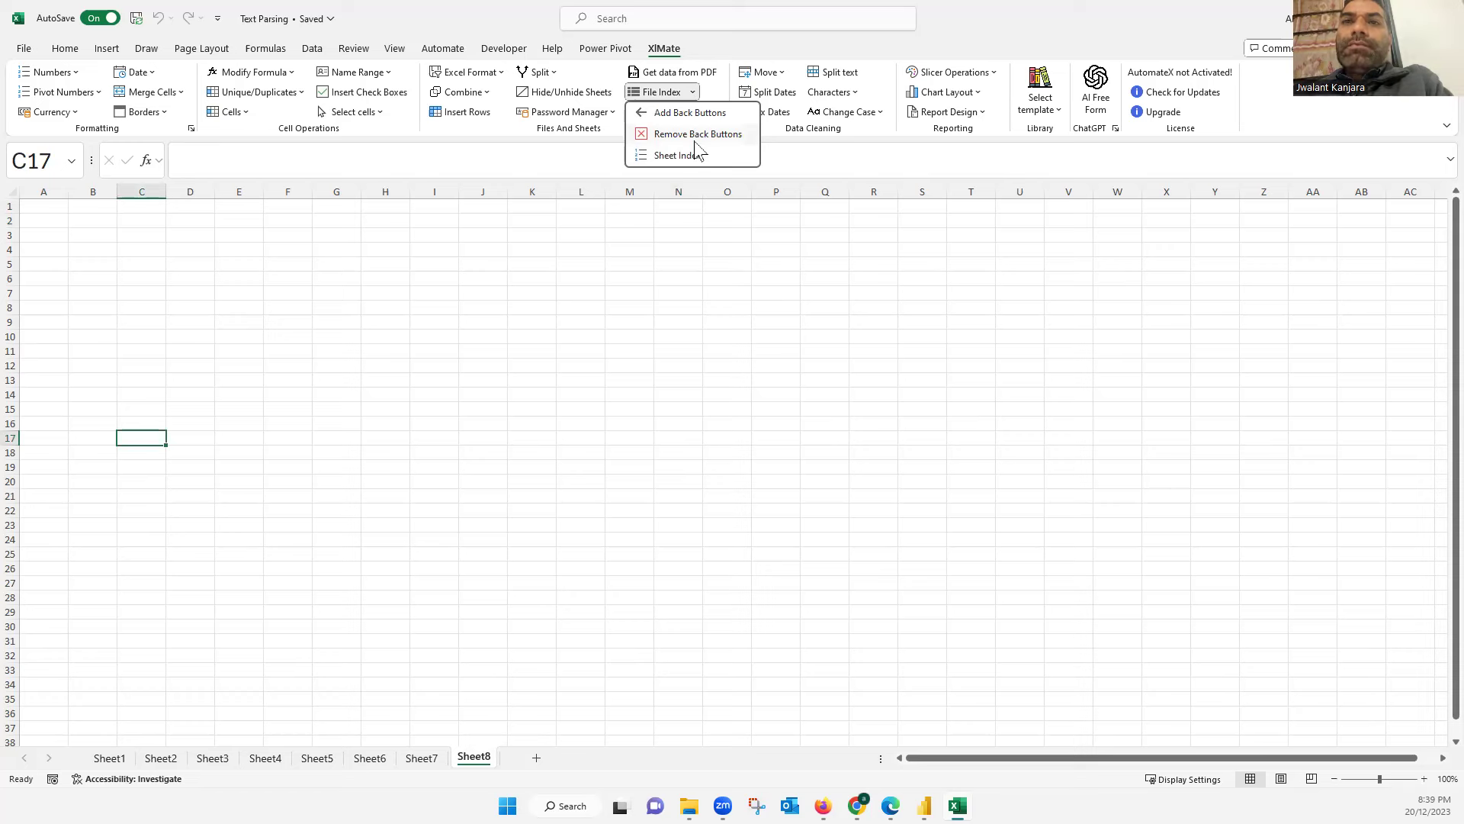
{"action": "left_click", "coordinate": [691, 114]}
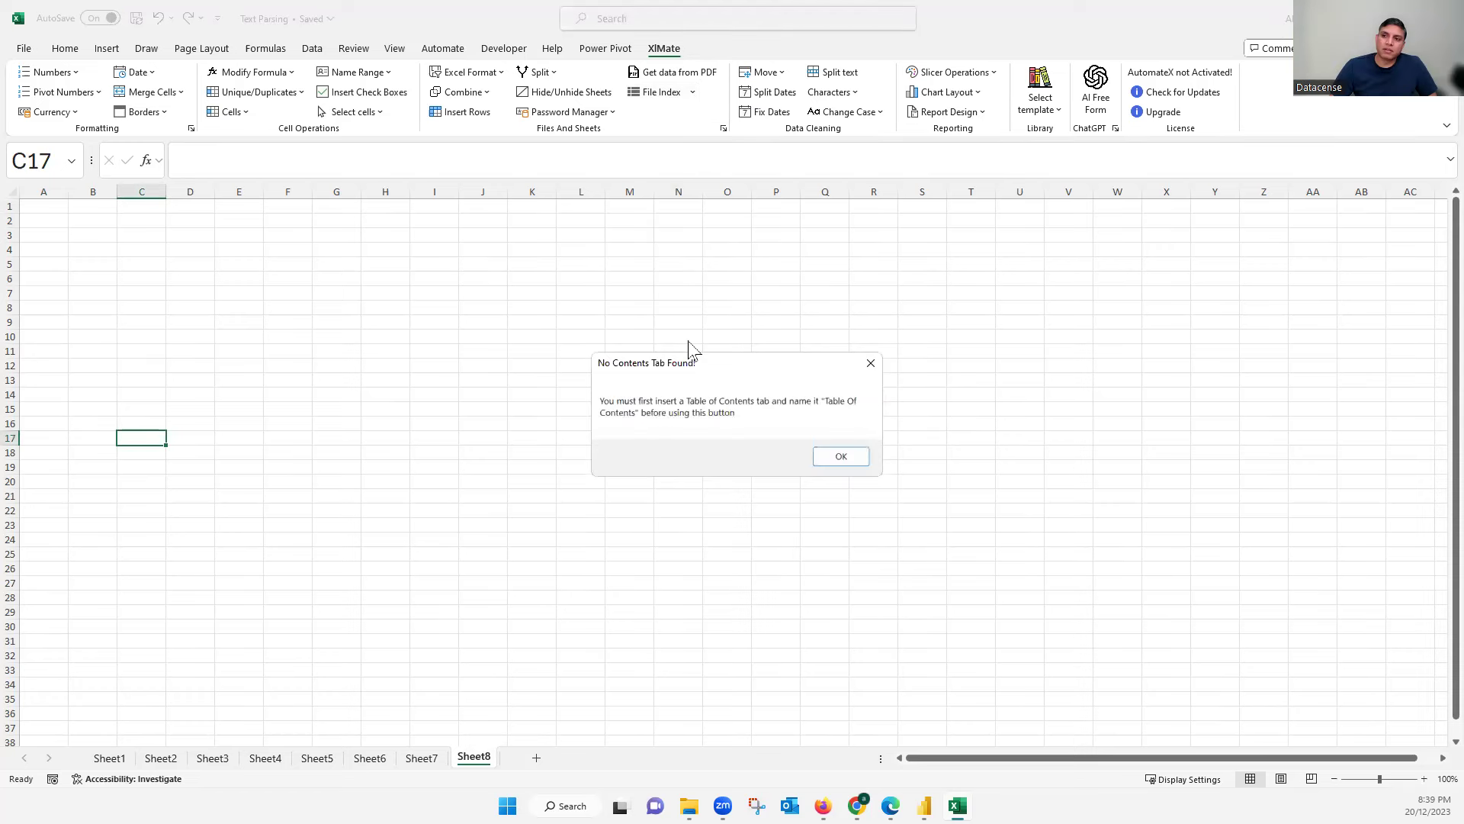
{"action": "left_click", "coordinate": [839, 455]}
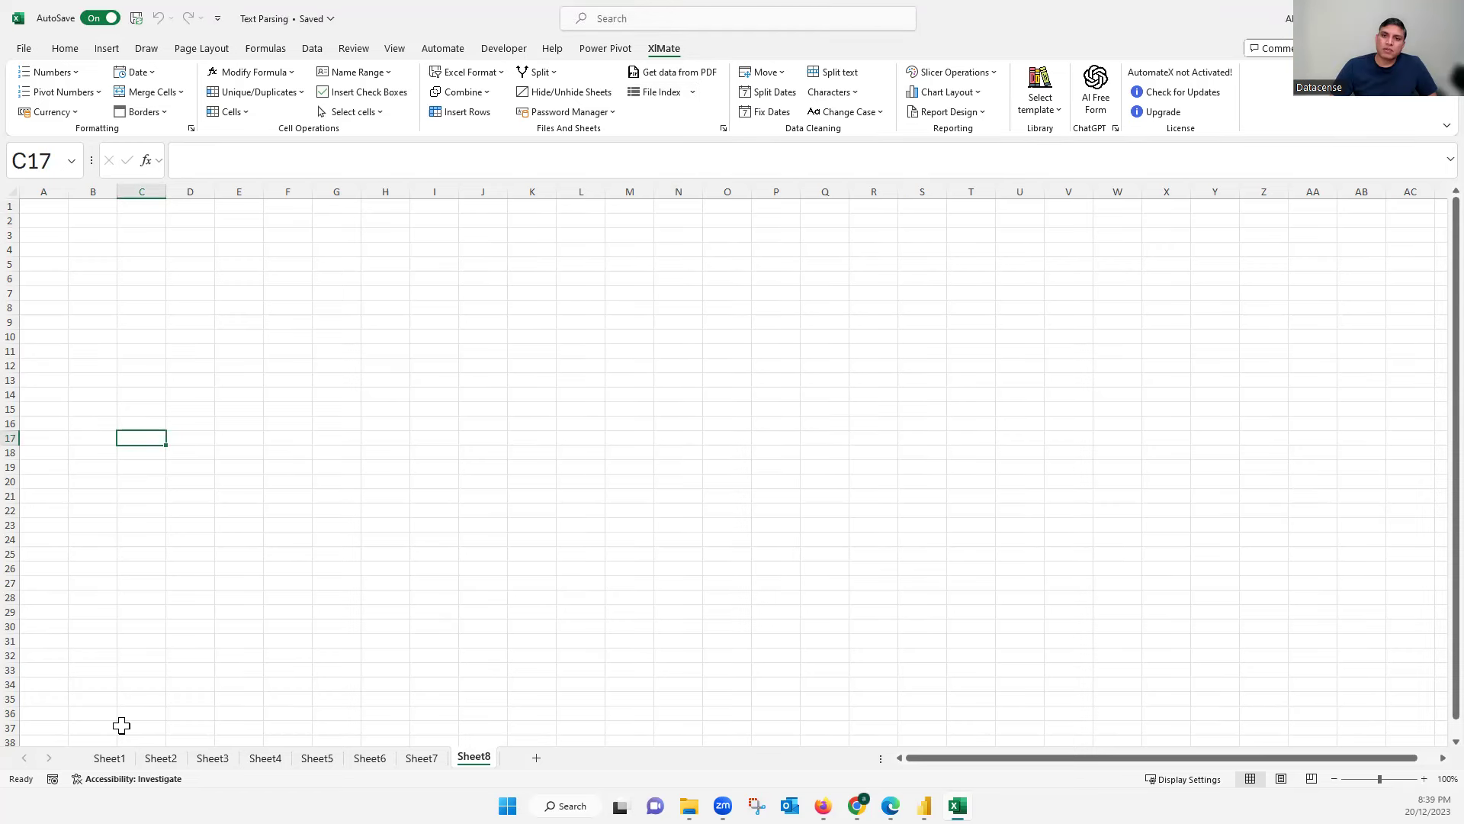
- Check Sheet2, Sheet4 and Sheet6, select H10 and B8, then open the File start page
{"action": "left_click", "coordinate": [162, 759]}
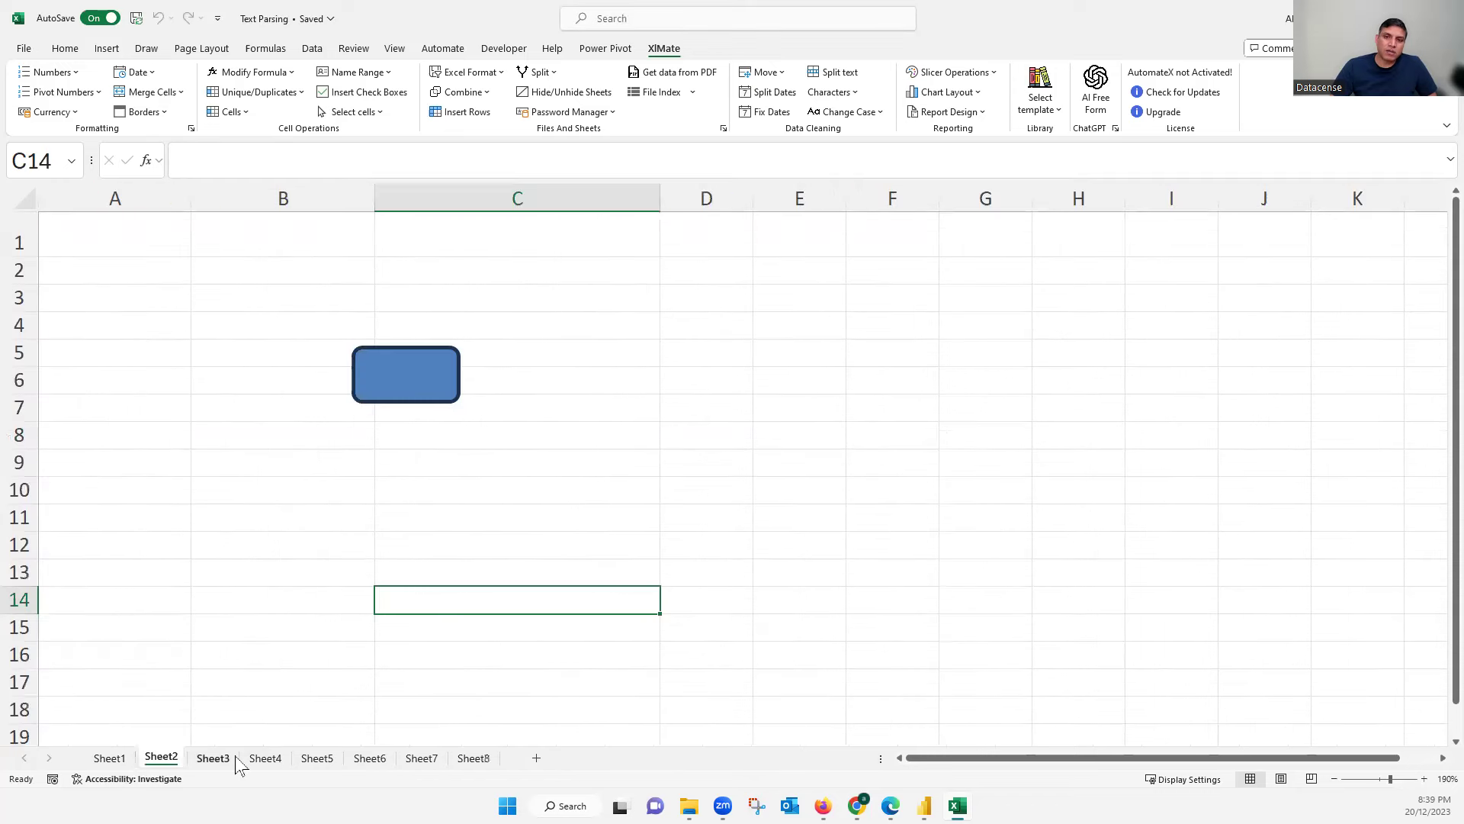
{"action": "left_click", "coordinate": [274, 759]}
{"action": "left_click", "coordinate": [357, 755]}
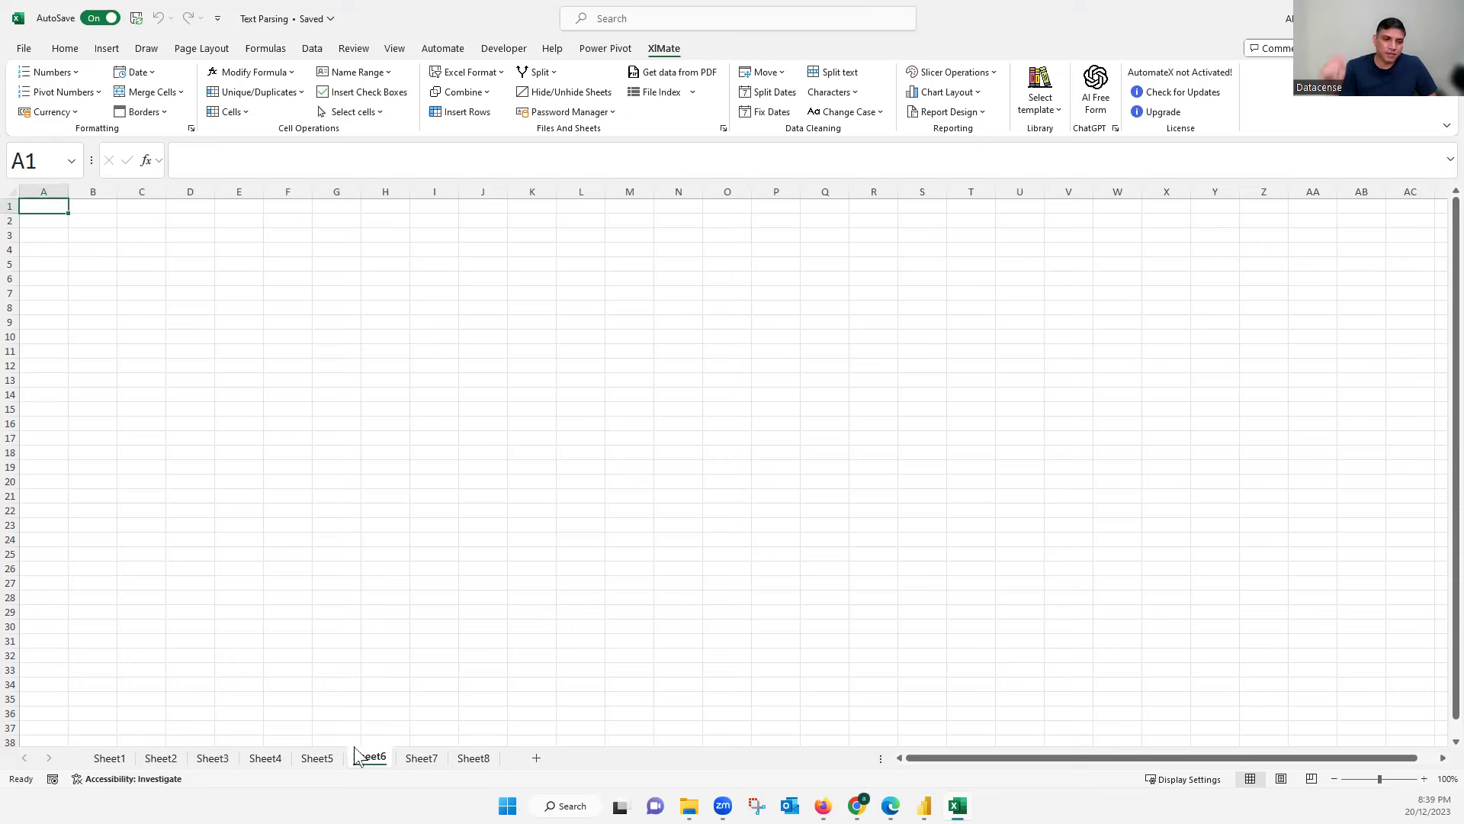
{"action": "left_click", "coordinate": [390, 336]}
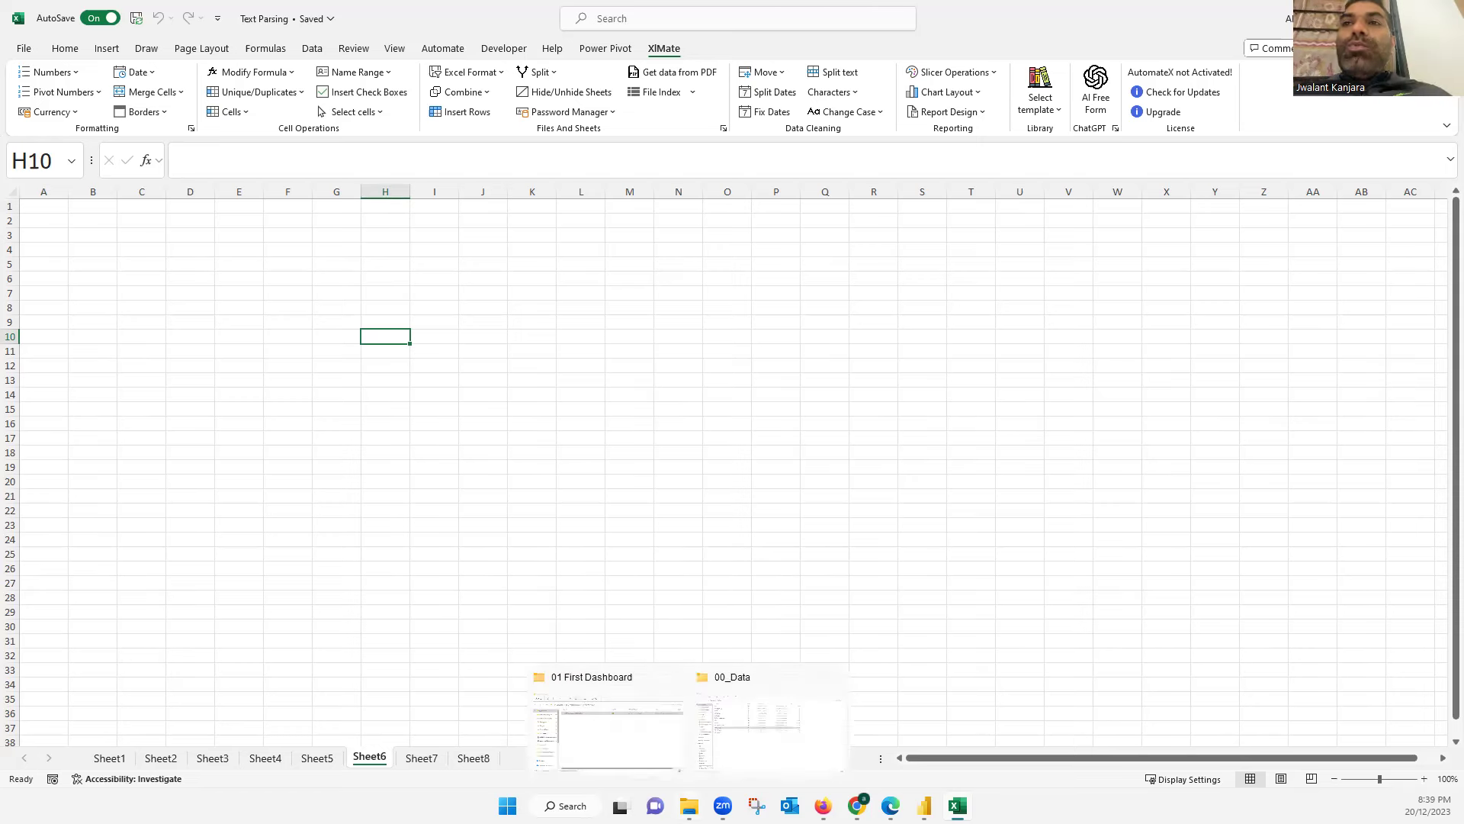
{"action": "left_click", "coordinate": [95, 304]}
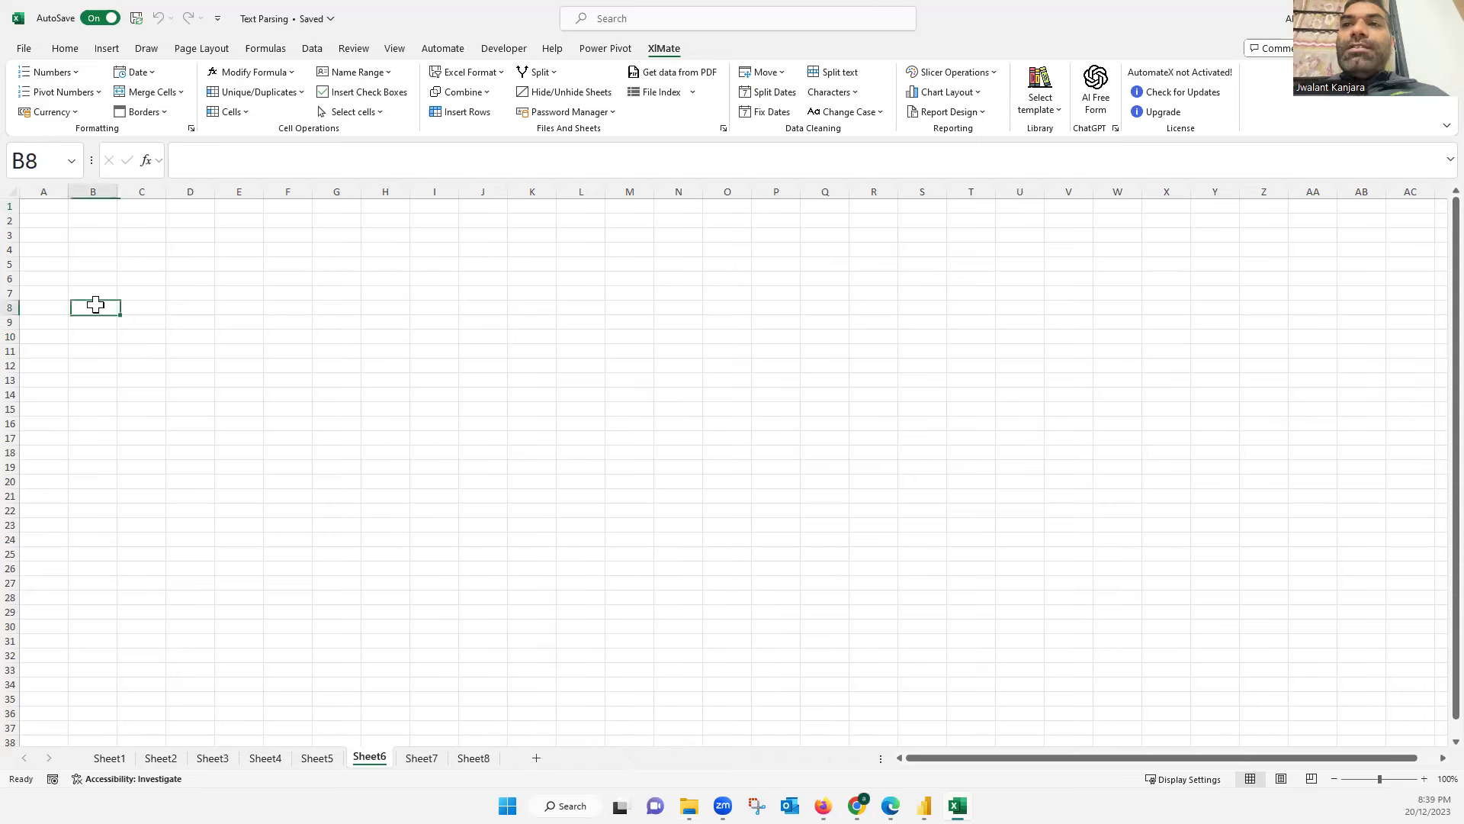
{"action": "left_click", "coordinate": [24, 48]}
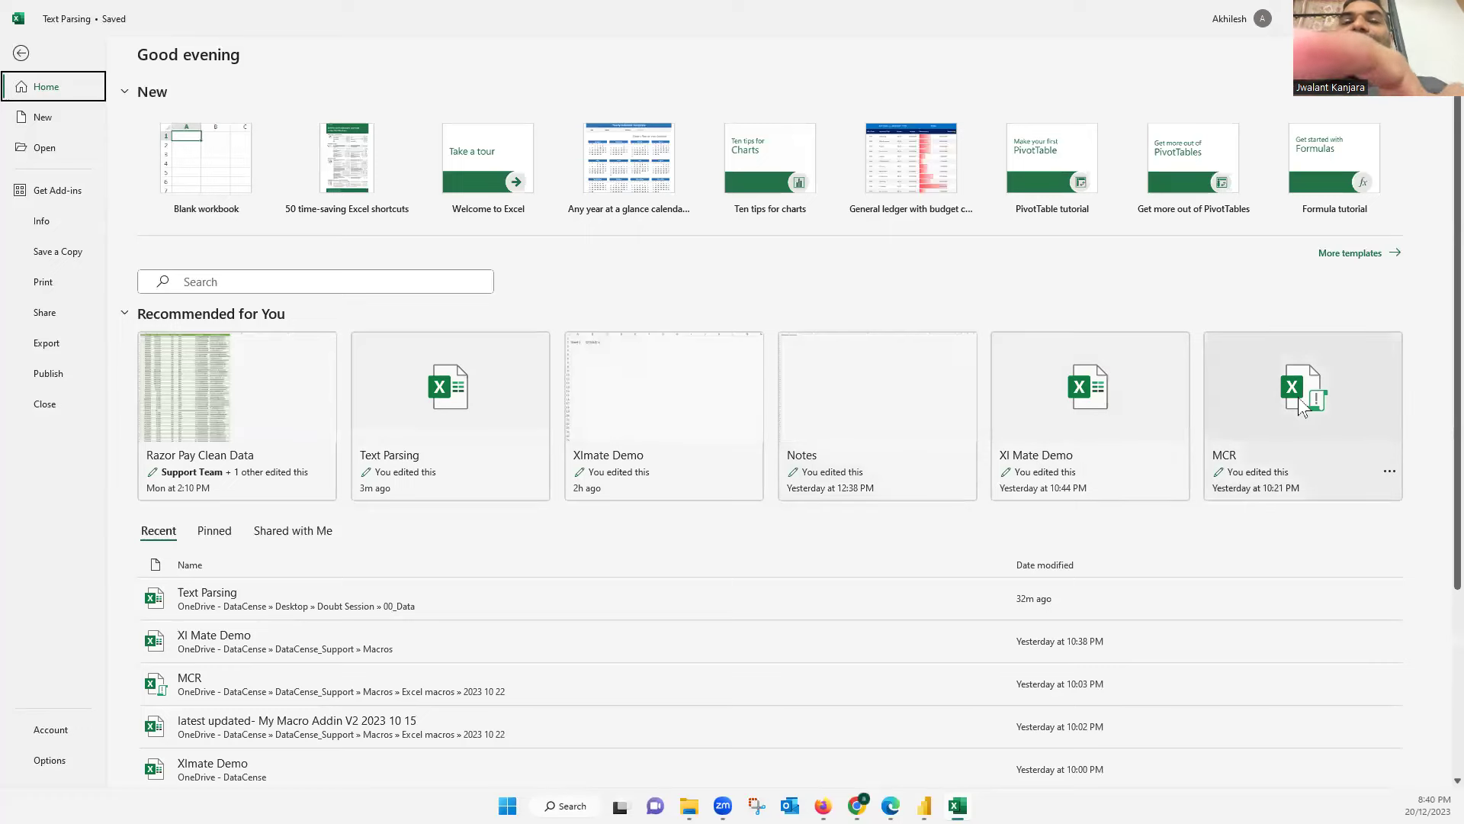
- Close the File backstage start page with Esc to return to the worksheet
{"action": "key", "text": "Escape"}
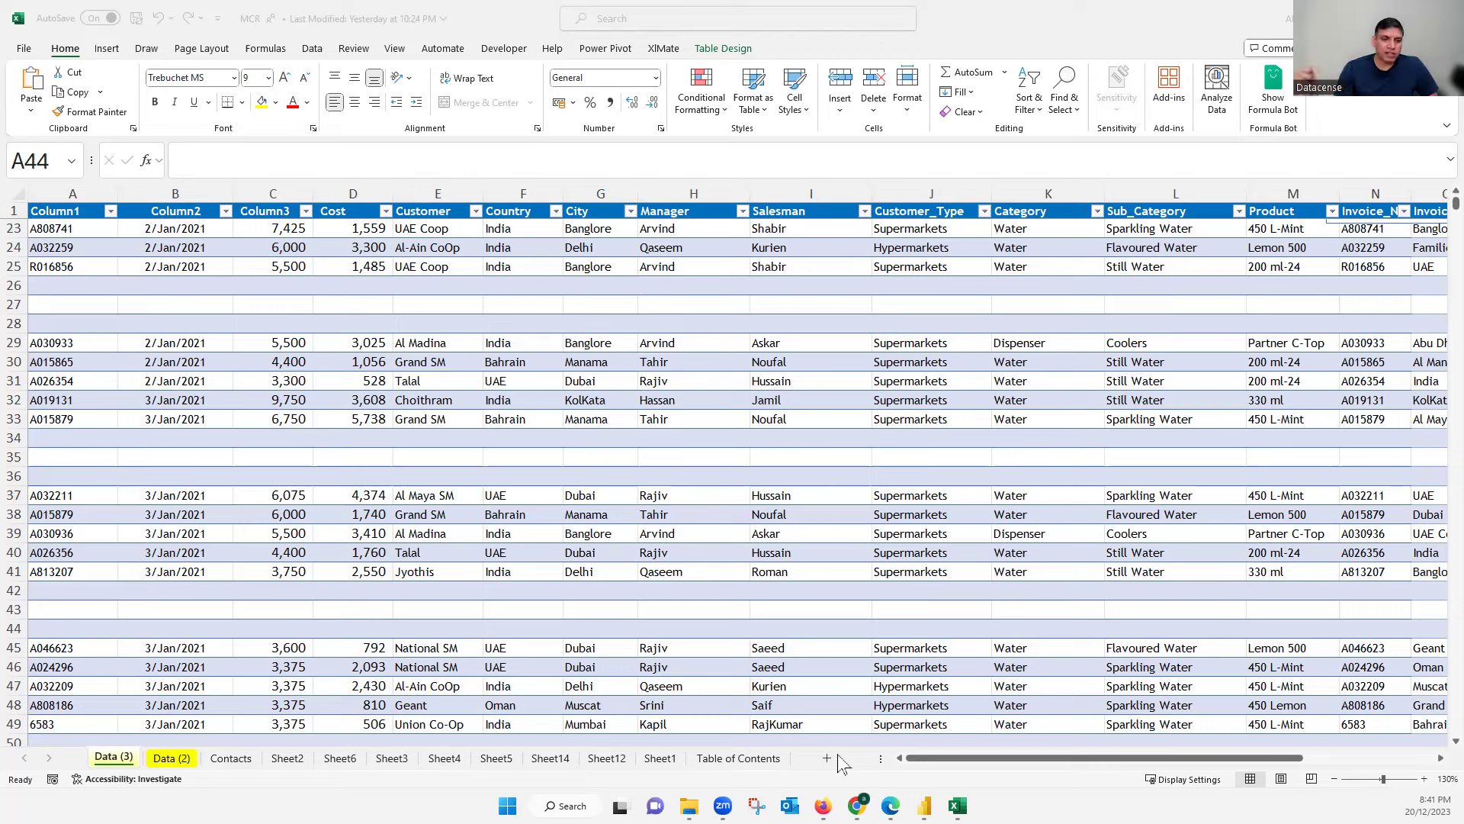
- On the MCR Table of Contents sheet, follow the Data (3) link
{"action": "left_click", "coordinate": [760, 765]}
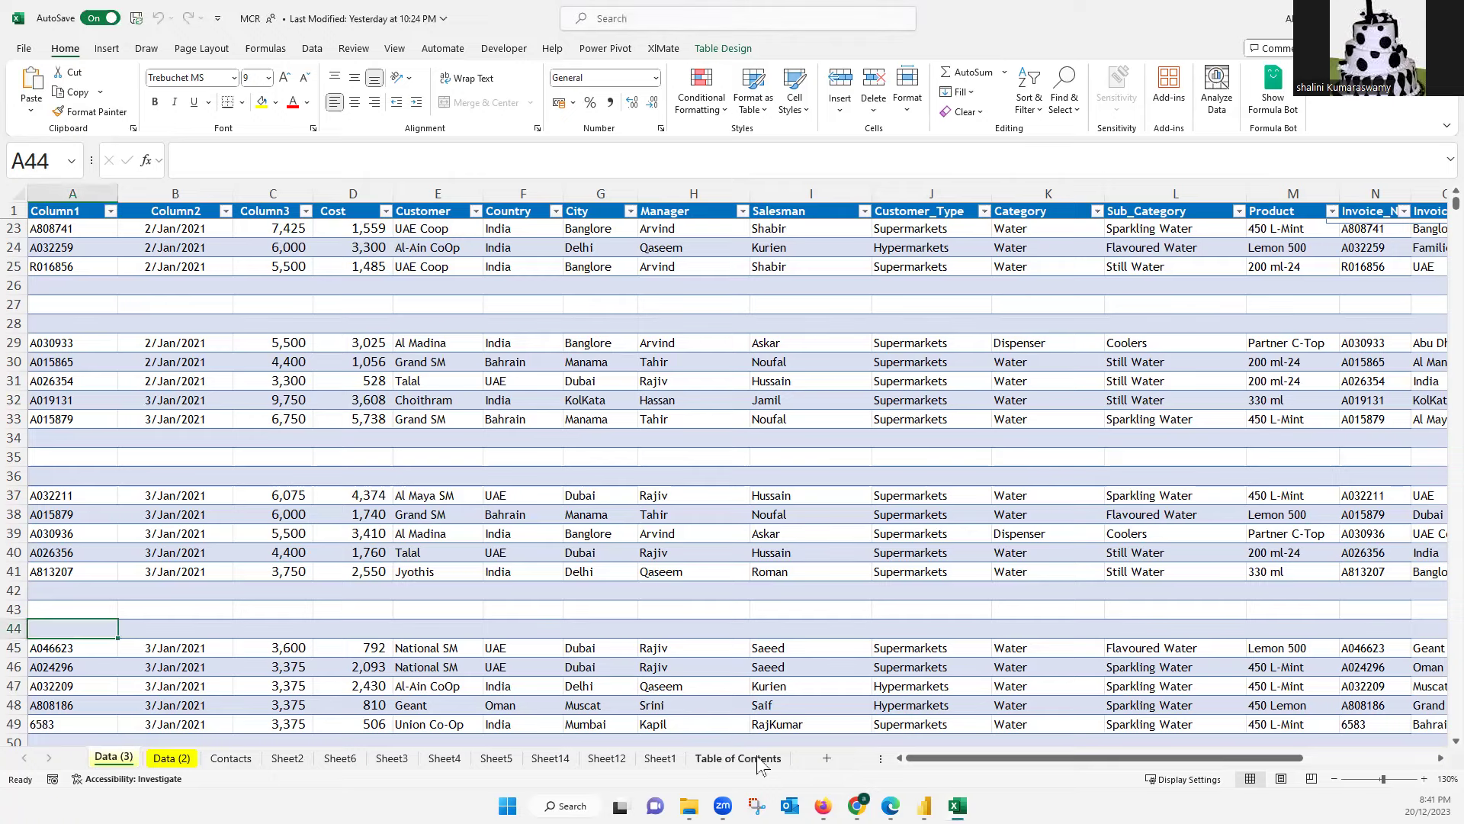
{"action": "left_click", "coordinate": [760, 765]}
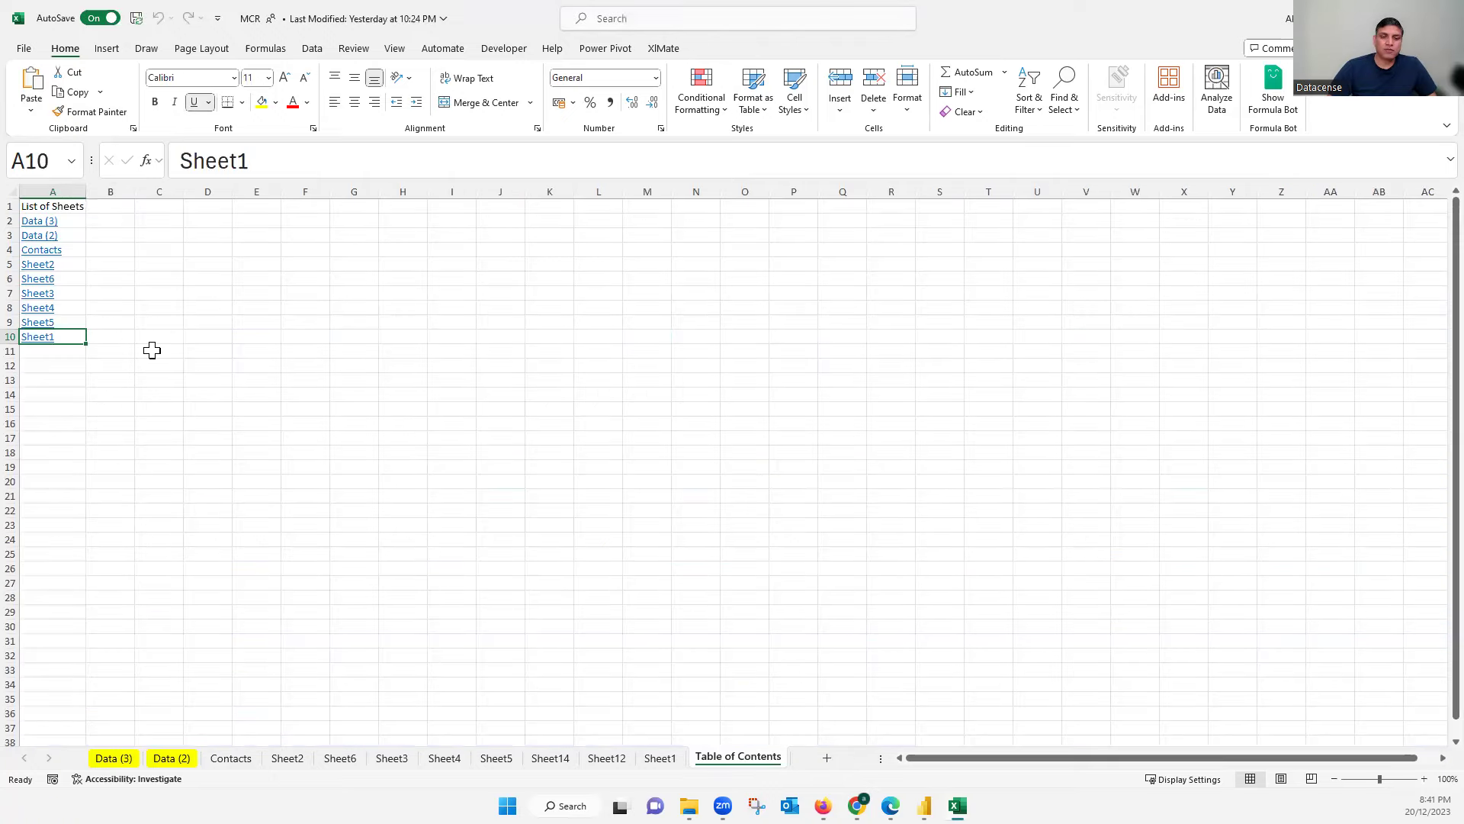
{"action": "scroll", "coordinate": [229, 369], "scroll_direction": "up", "scroll_amount": 4, "text": "ctrl"}
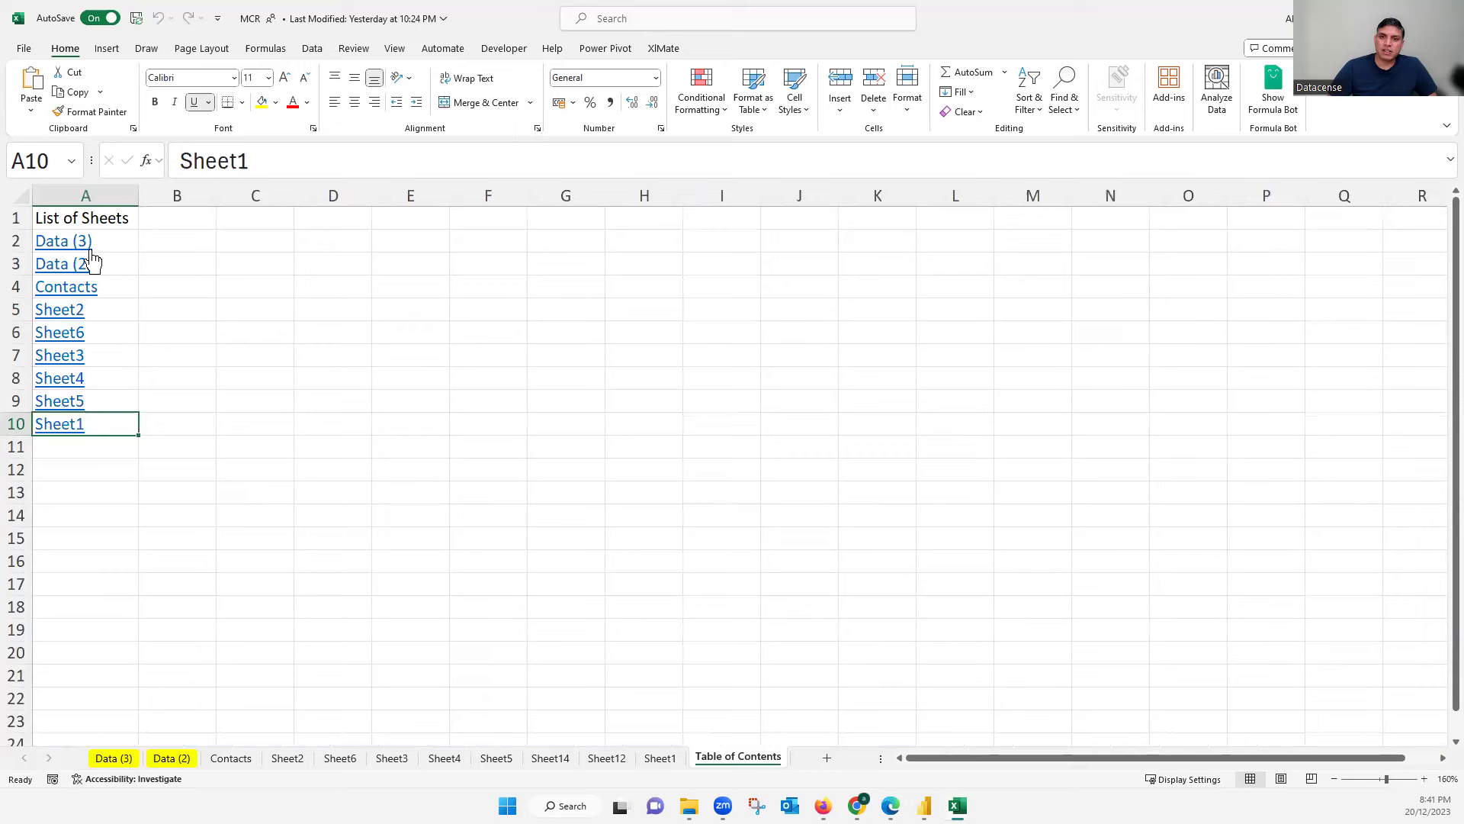
{"action": "left_click", "coordinate": [72, 244]}
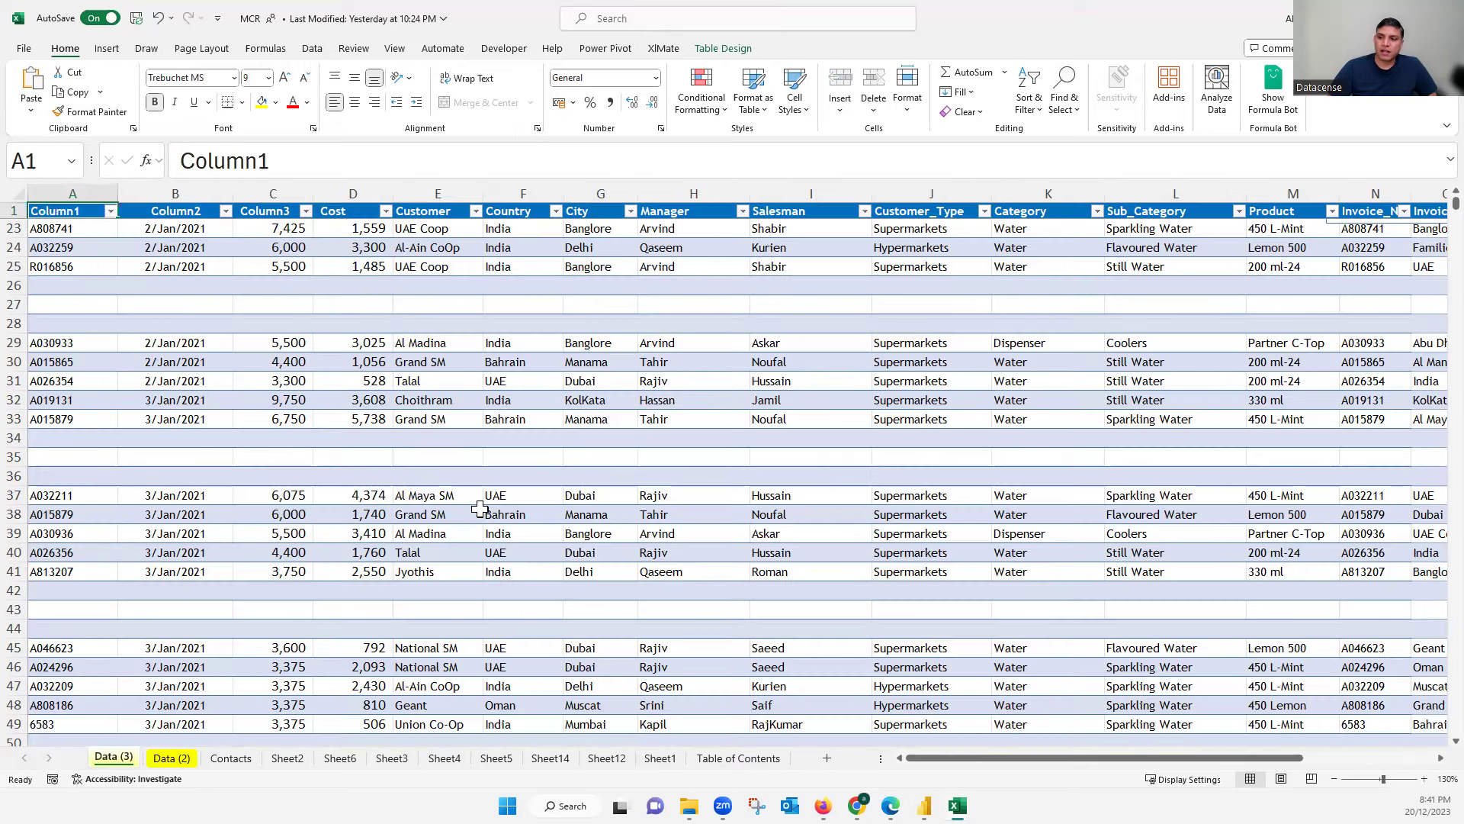
- Add back buttons to all sheets with XlMate > File Index > Add Back Buttons
{"action": "left_click", "coordinate": [662, 48]}
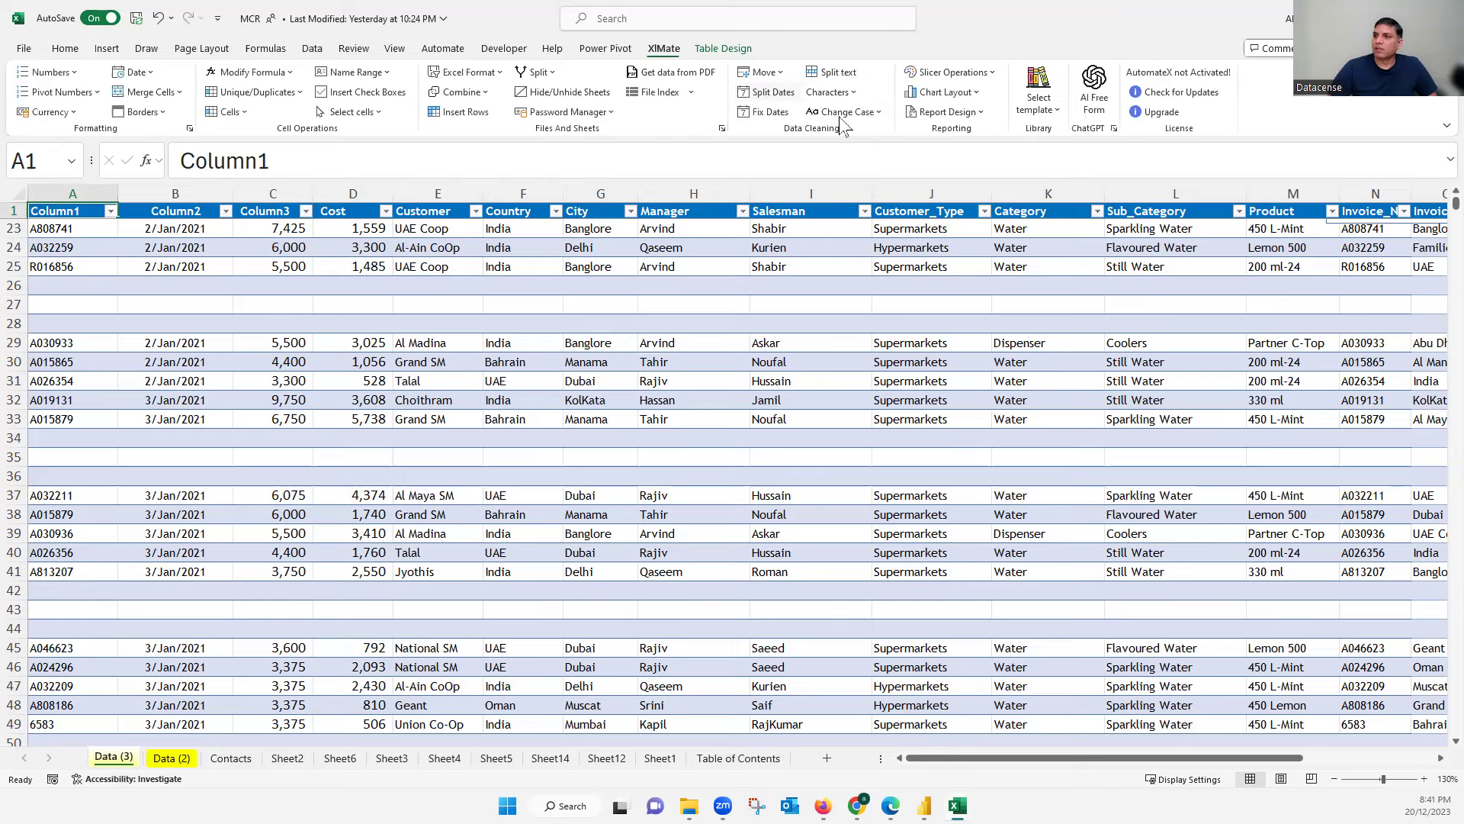
{"action": "left_click", "coordinate": [692, 93]}
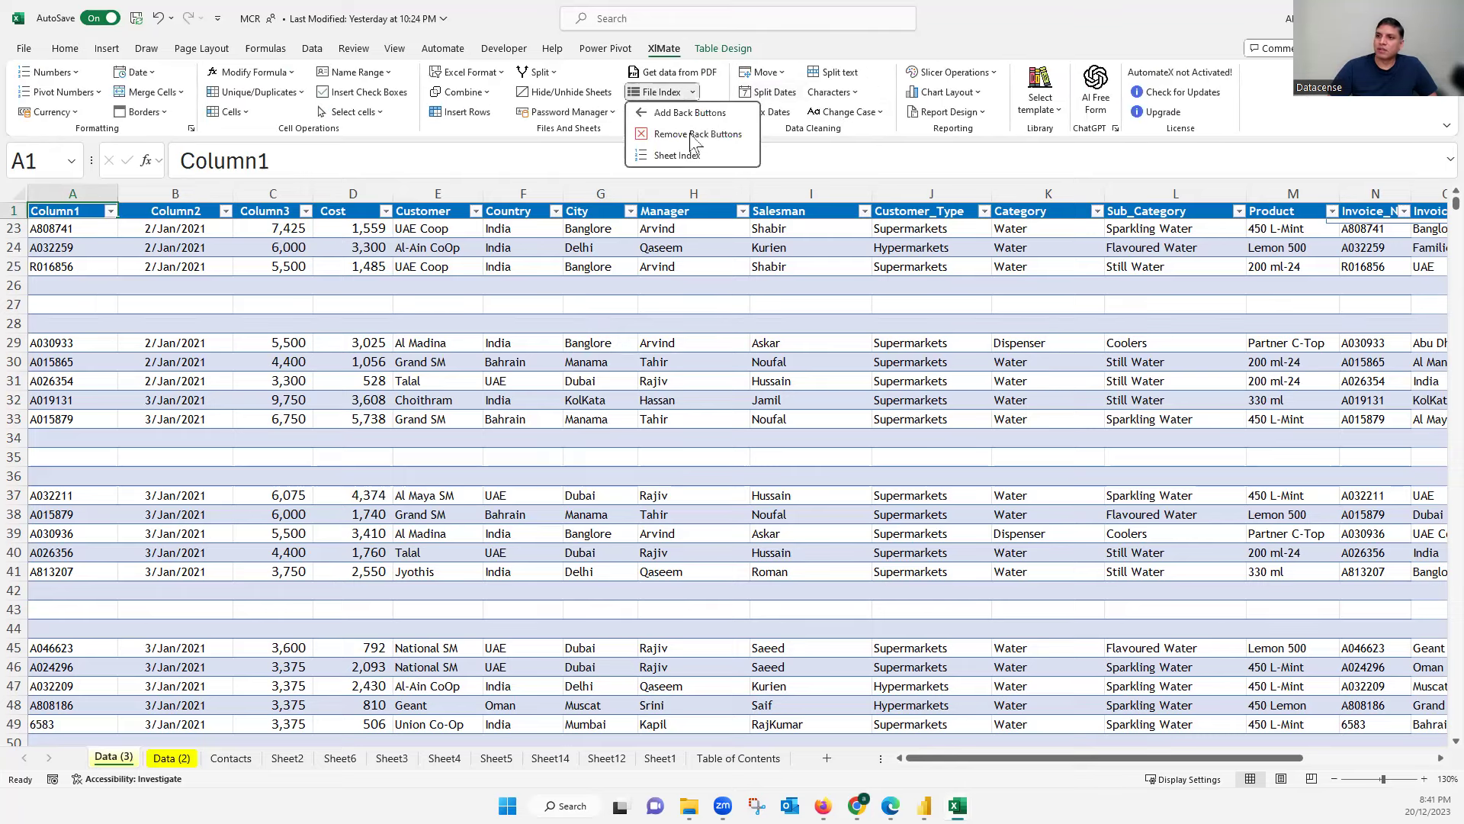
{"action": "left_click", "coordinate": [685, 113]}
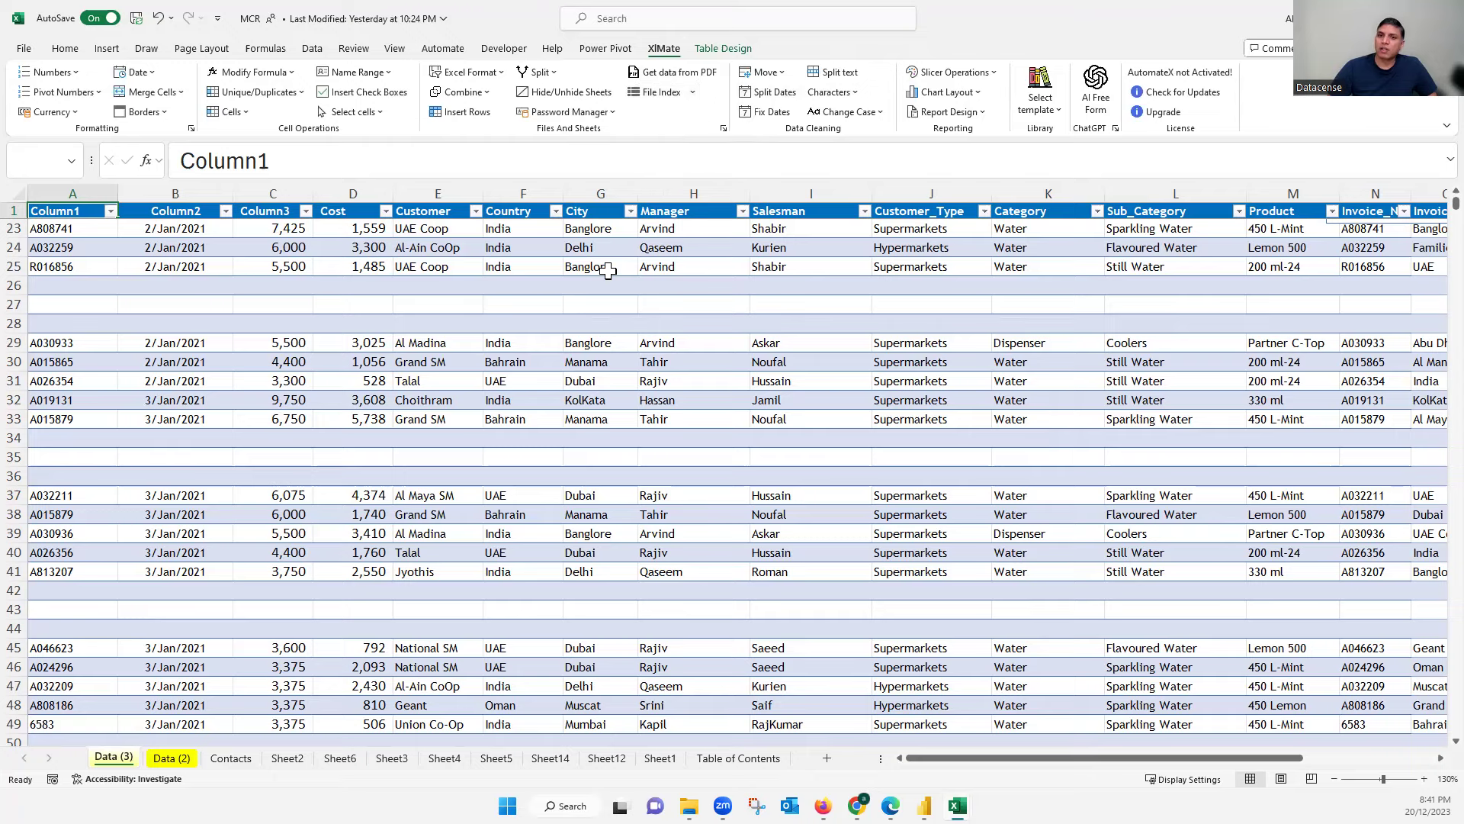
{"action": "scroll", "coordinate": [88, 258], "scroll_direction": "up", "scroll_amount": 7}
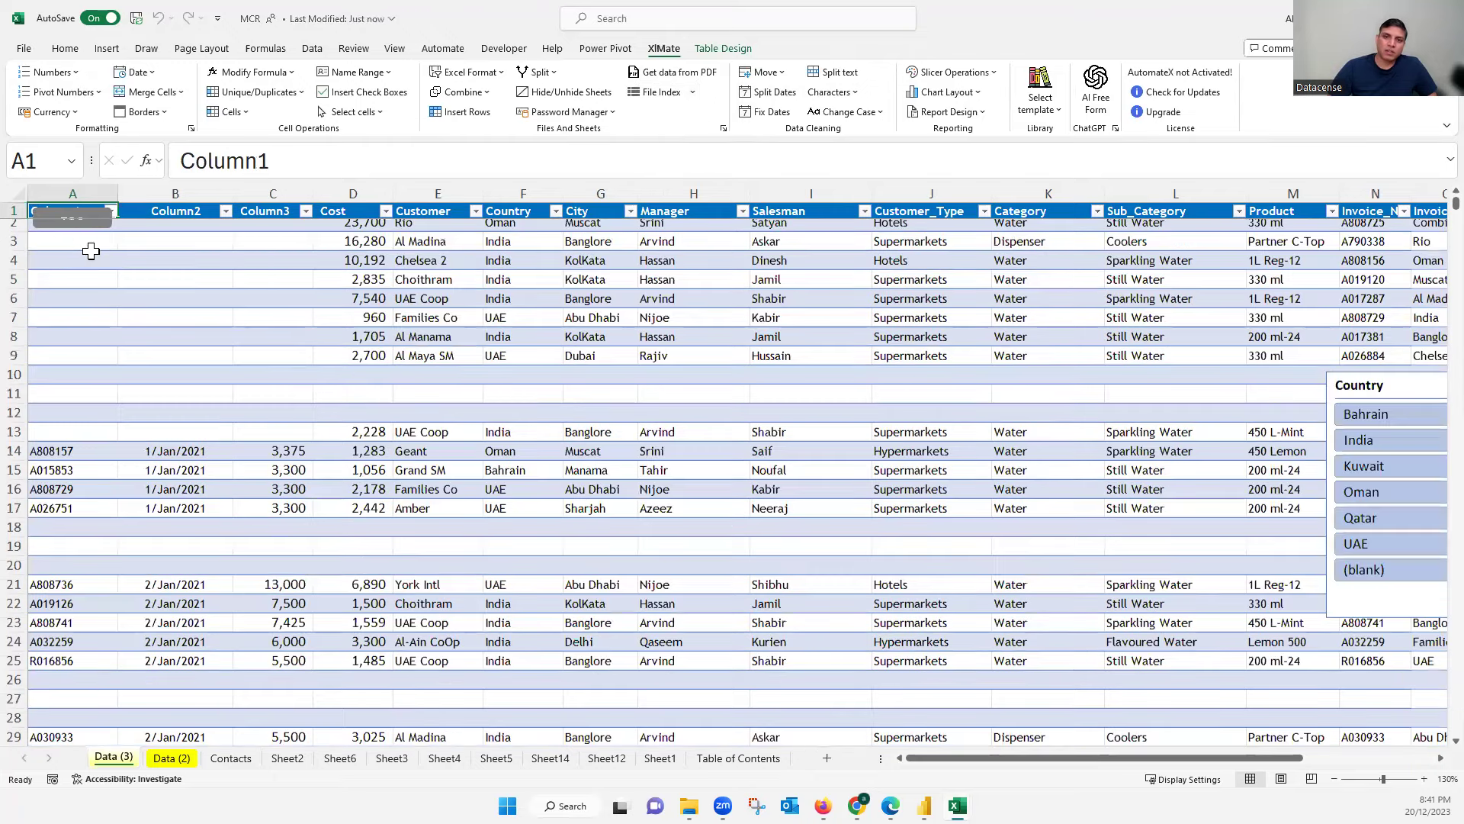
- Test the Contacts back button and the Contacts and Sheet6 TOC links, then save
{"action": "left_click", "coordinate": [239, 760]}
{"action": "left_click", "coordinate": [67, 218]}
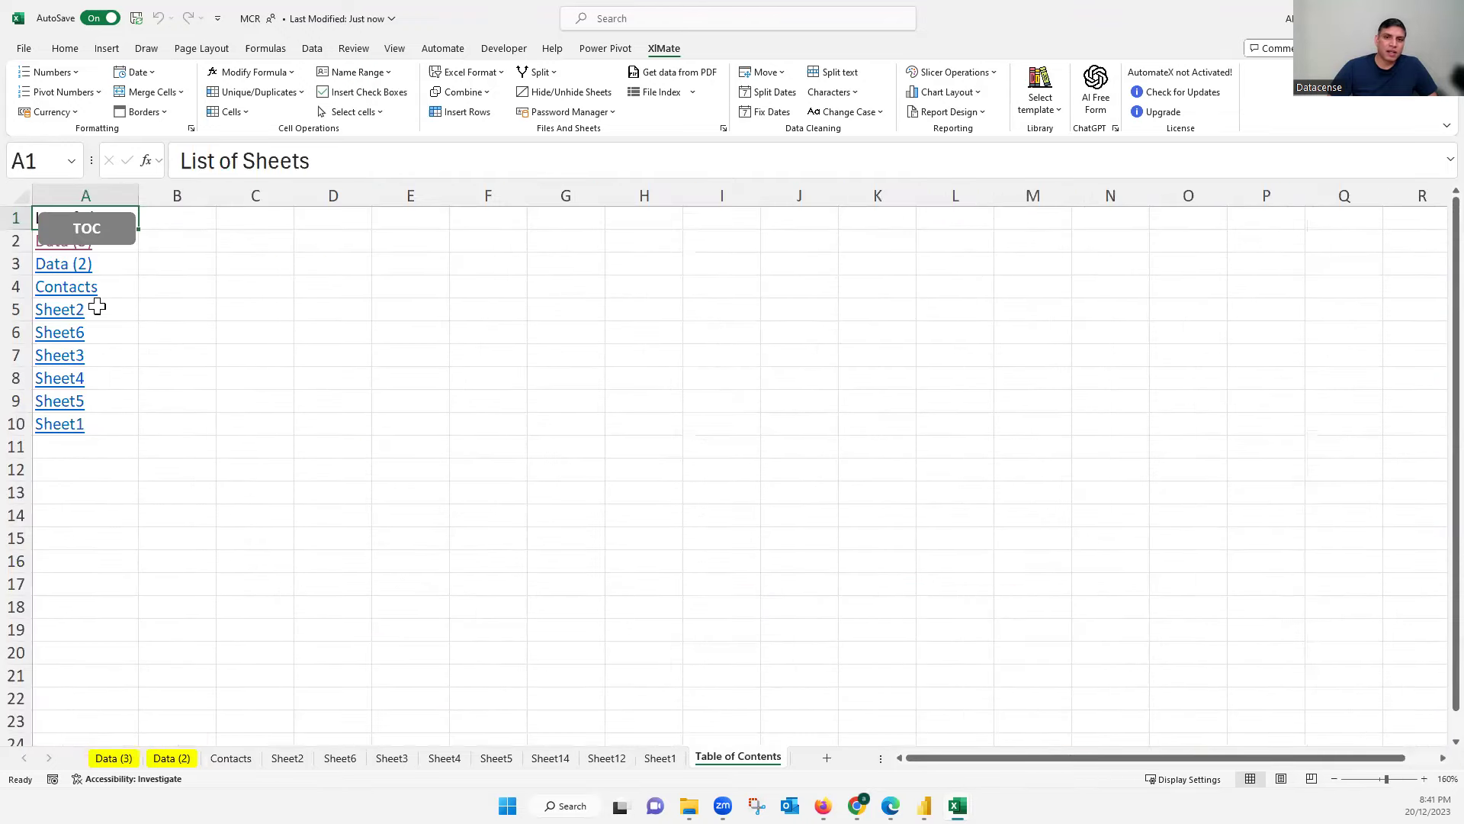
{"action": "left_click", "coordinate": [82, 285]}
{"action": "left_click", "coordinate": [82, 328]}
{"action": "left_click", "coordinate": [63, 239]}
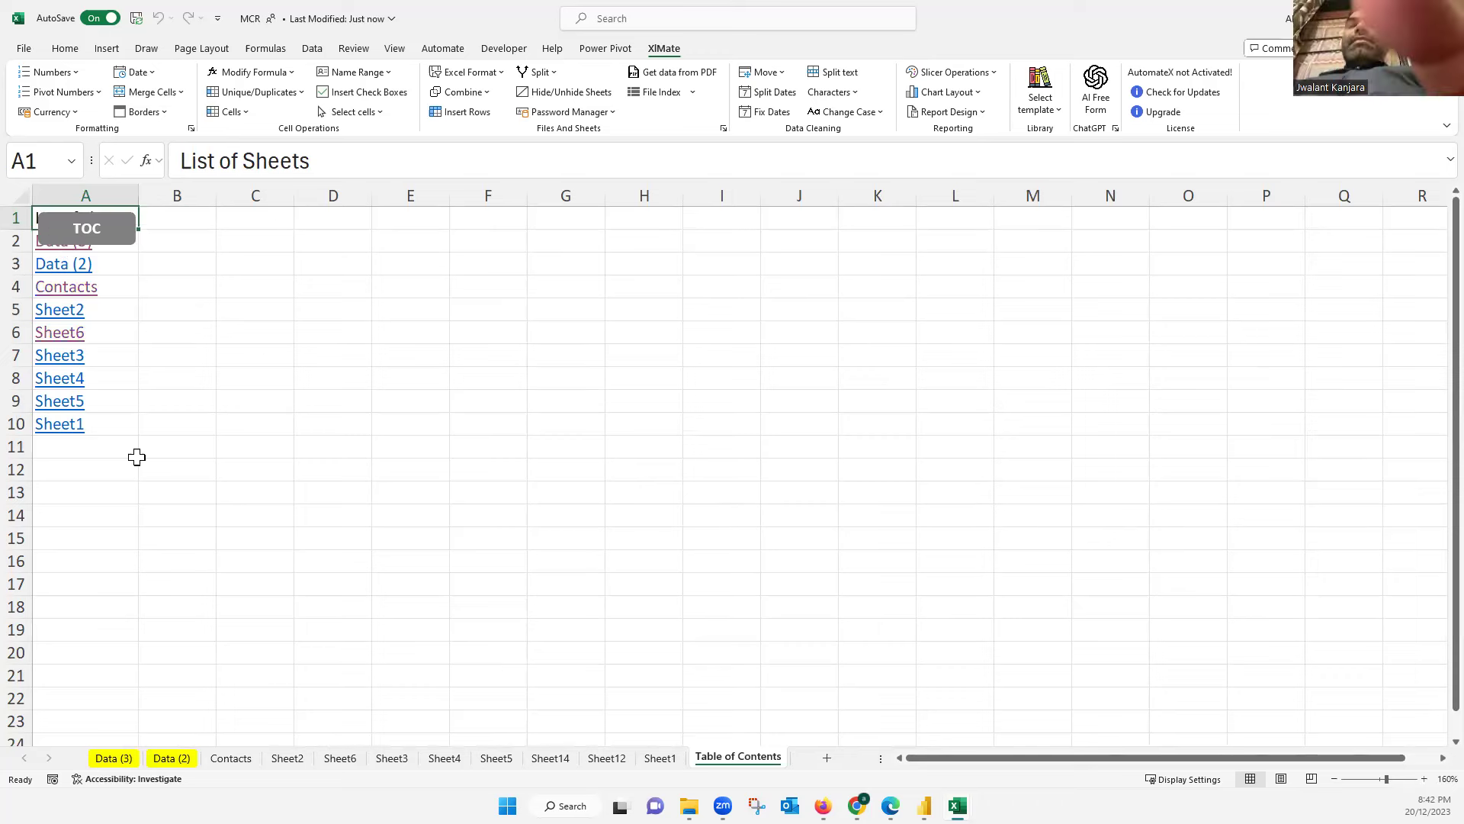
{"action": "left_click", "coordinate": [277, 411]}
{"action": "key", "text": "ctrl+s"}
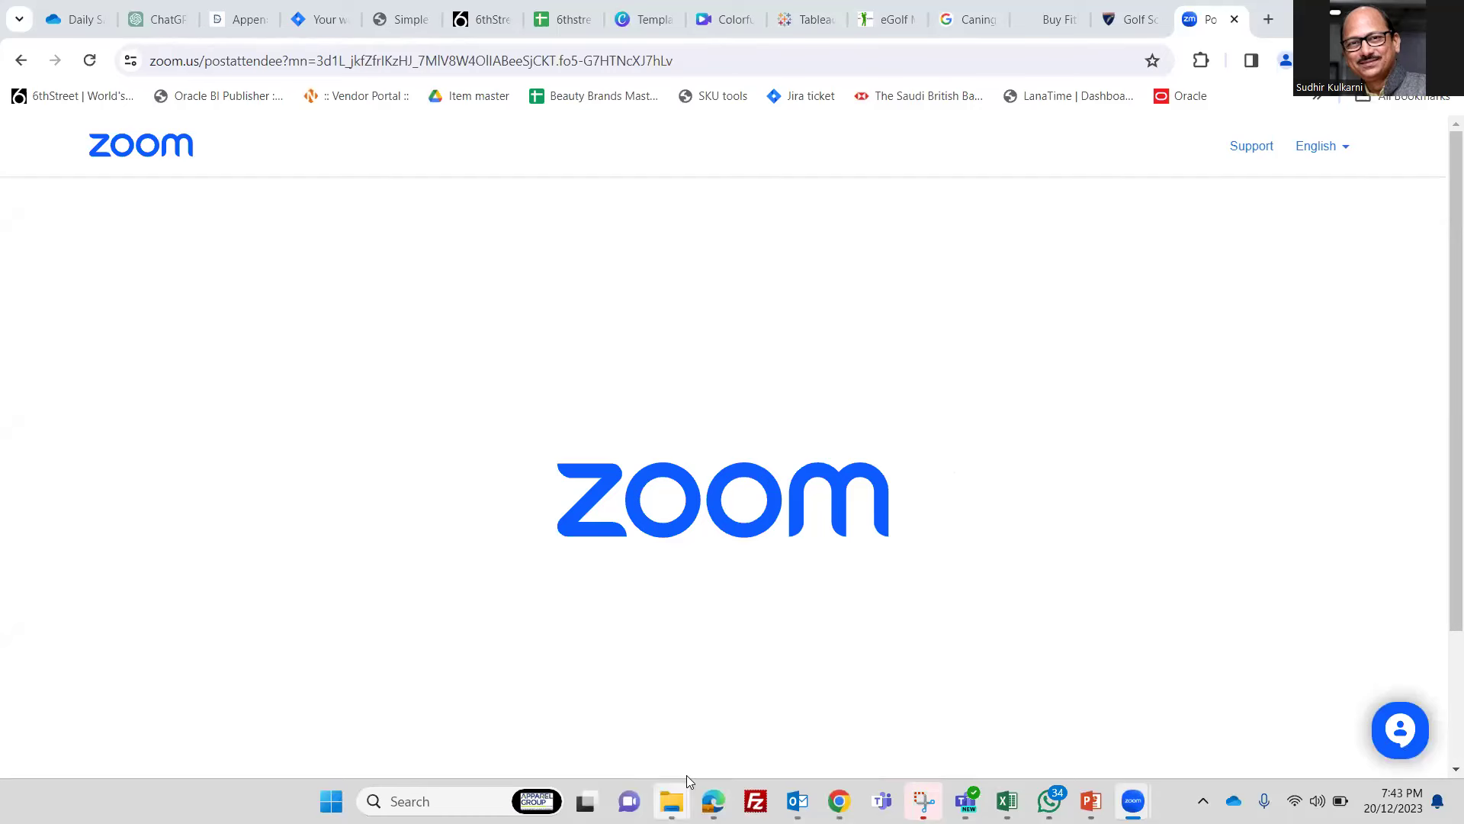
- Minimize the browser and launch Power BI Desktop from its desktop icon
{"action": "key", "text": "super+d"}
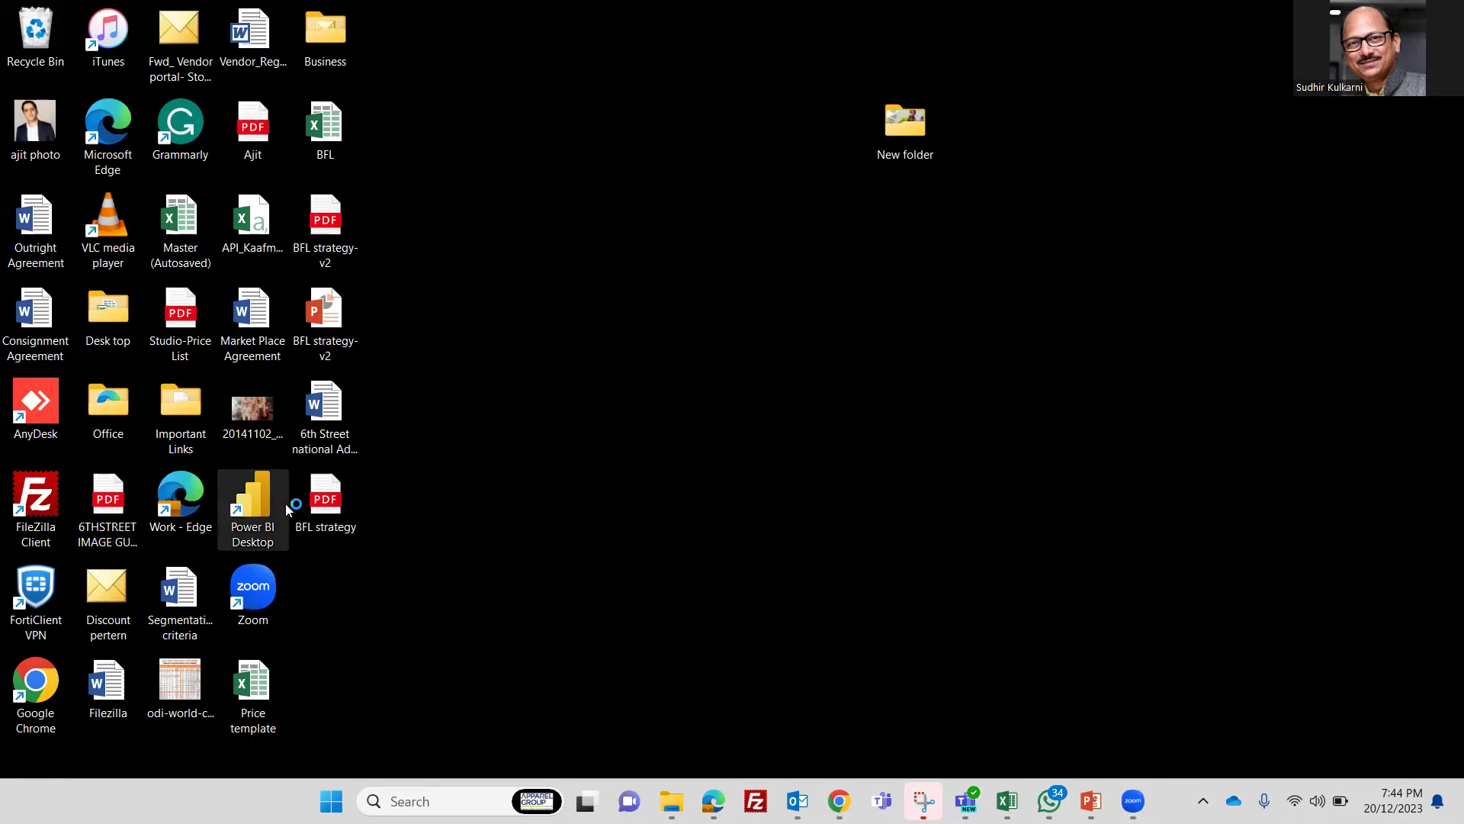
{"action": "double_click", "coordinate": [252, 504]}
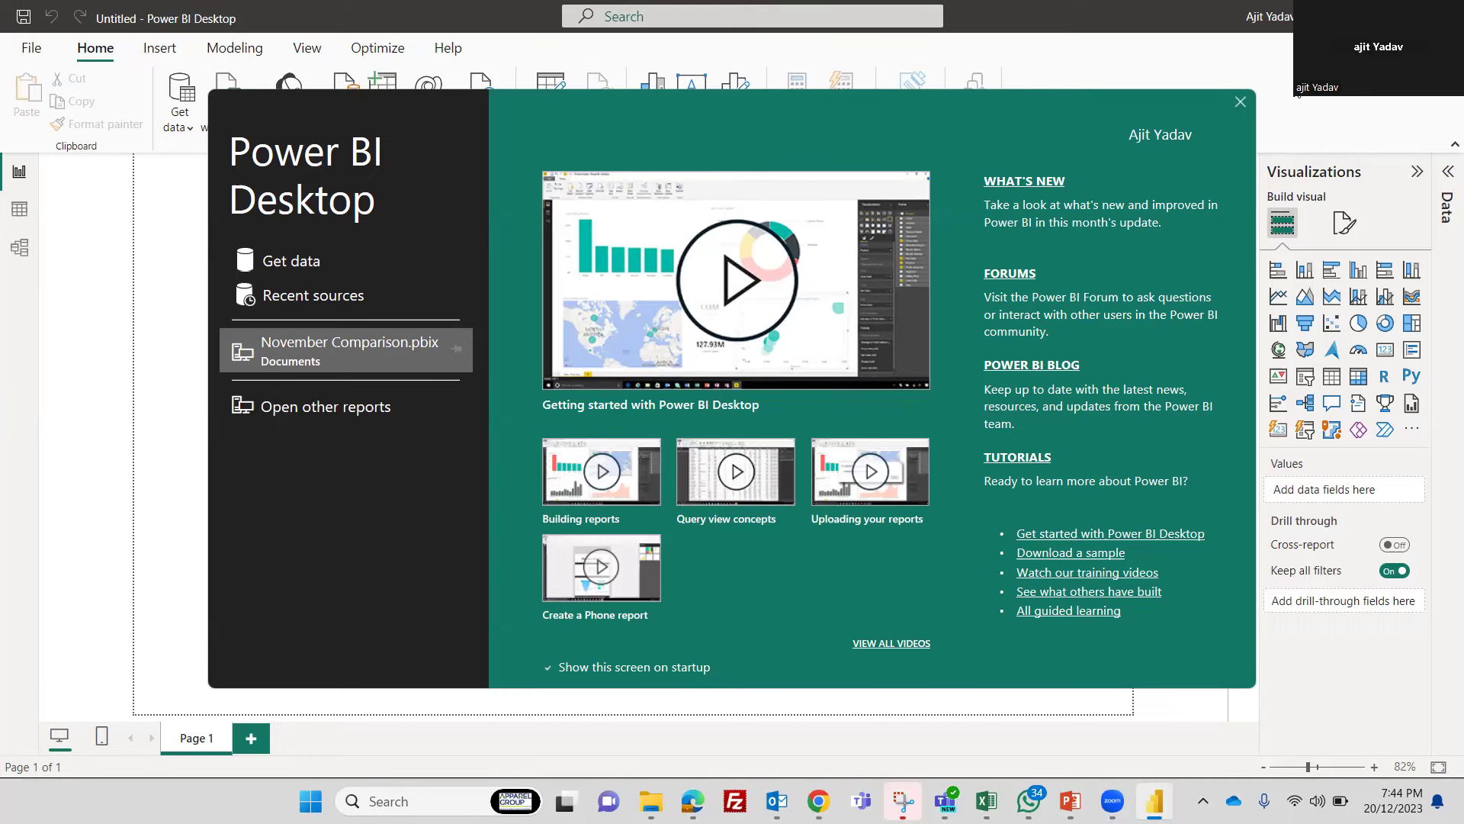
- Import 2022_YTD_Sales (Config-wise) from Excel, sending Dec, Q1-Q2 and Q3-Q4 to Transform Data
{"action": "left_click", "coordinate": [1239, 103]}
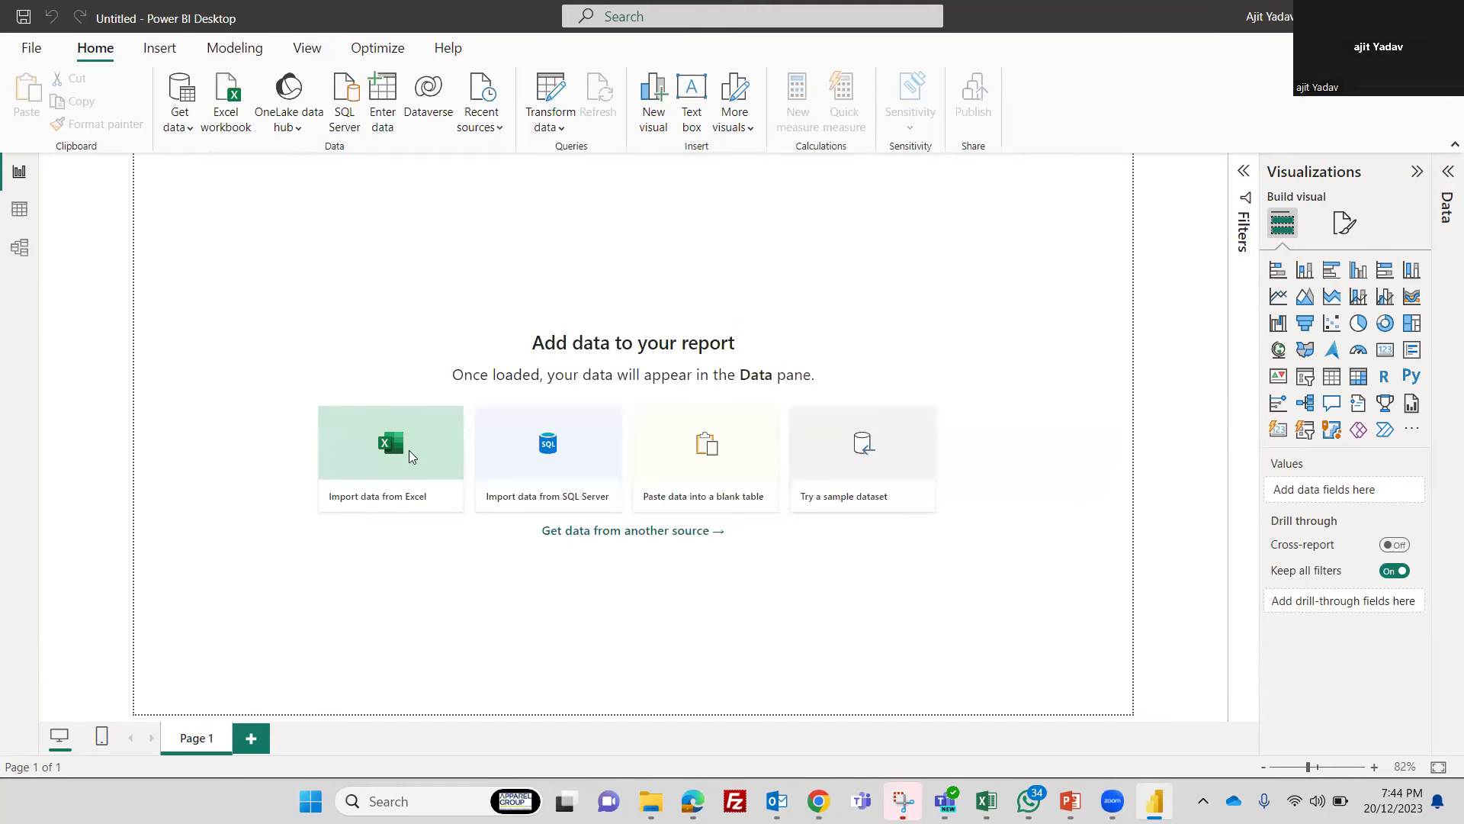
{"action": "left_click", "coordinate": [409, 456]}
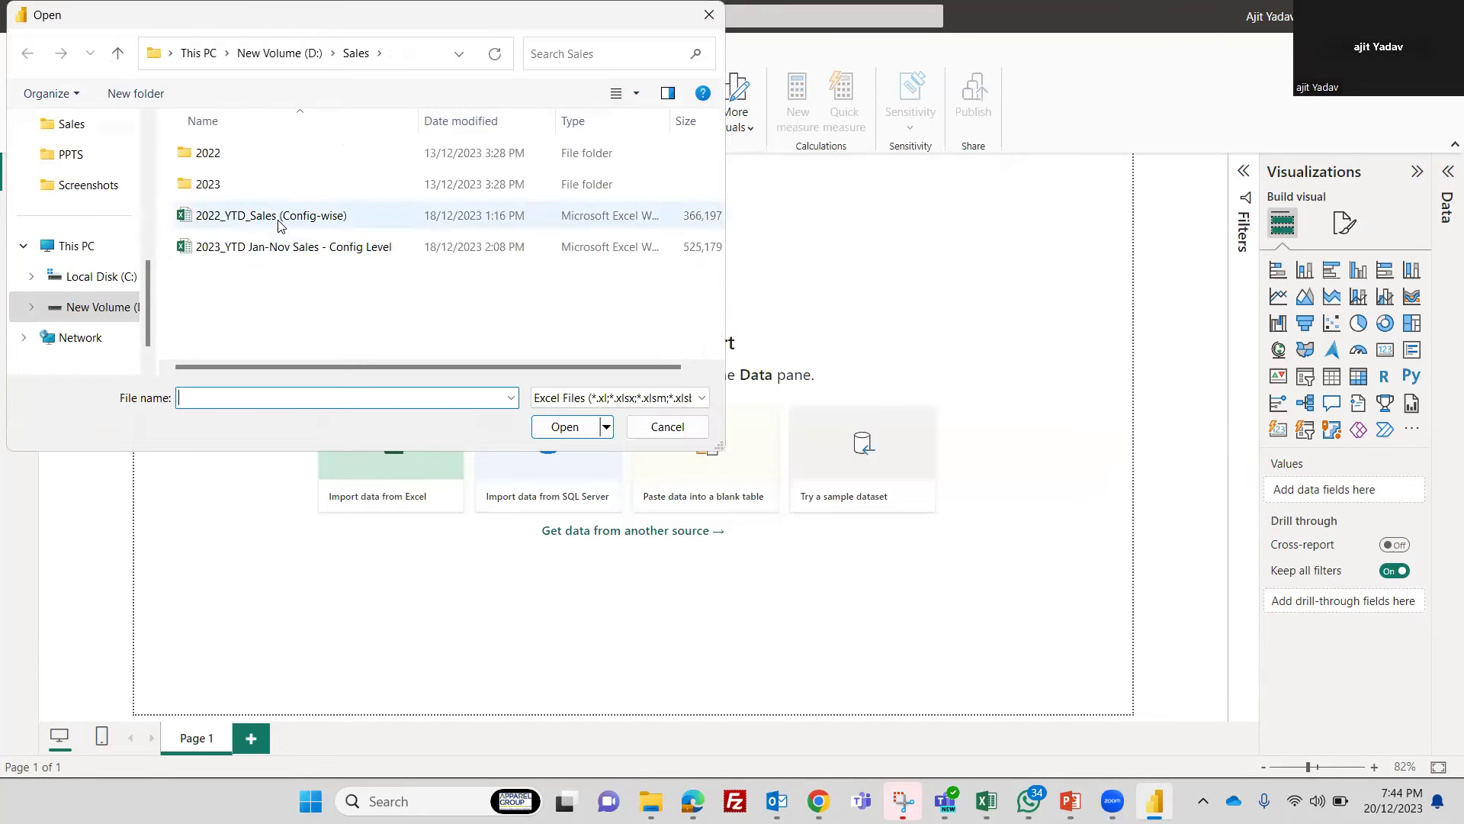
{"action": "left_click", "coordinate": [279, 220]}
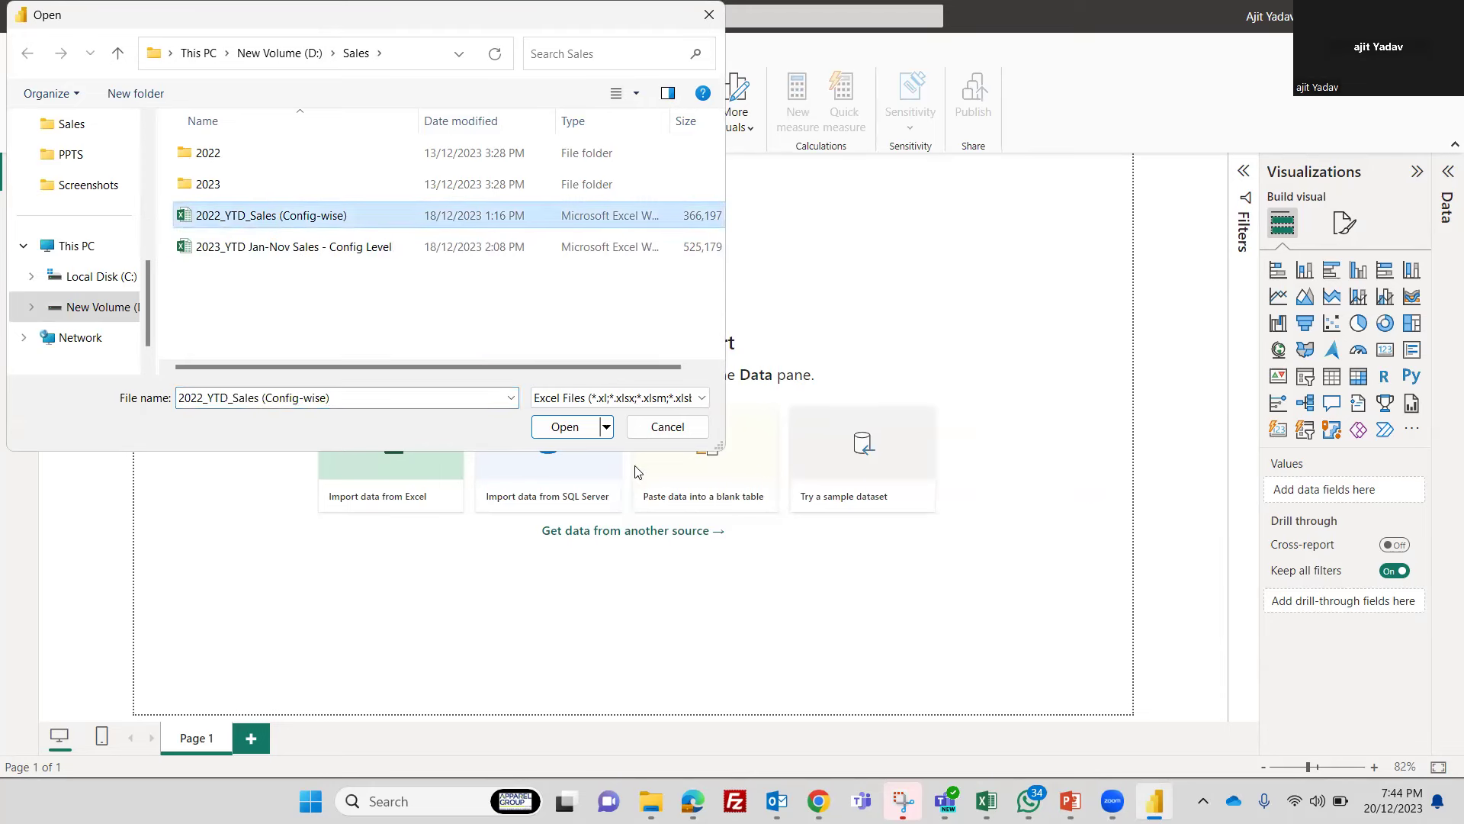
{"action": "left_click", "coordinate": [564, 427]}
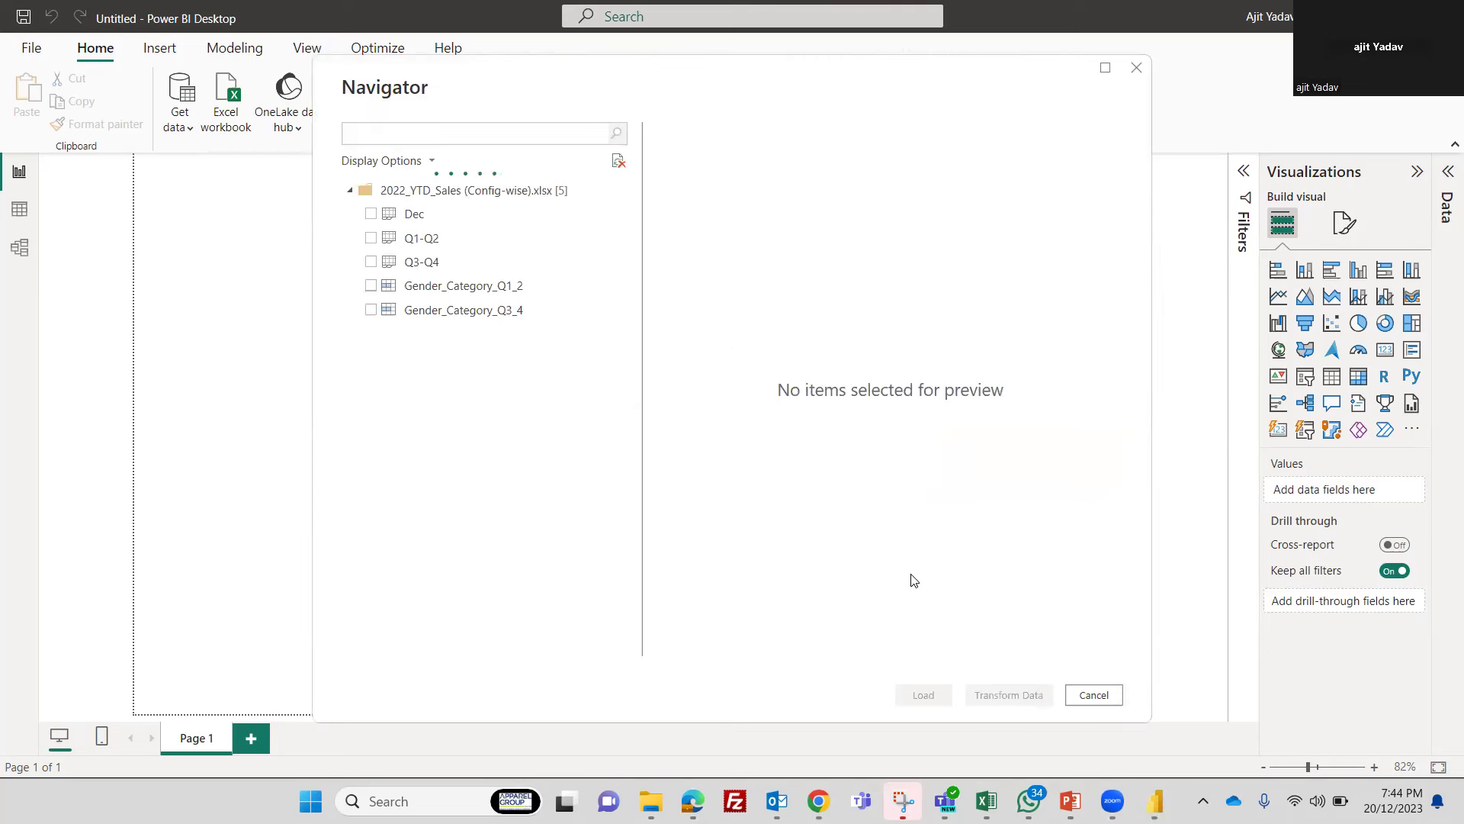
{"action": "left_click", "coordinate": [371, 214]}
{"action": "left_click", "coordinate": [371, 238]}
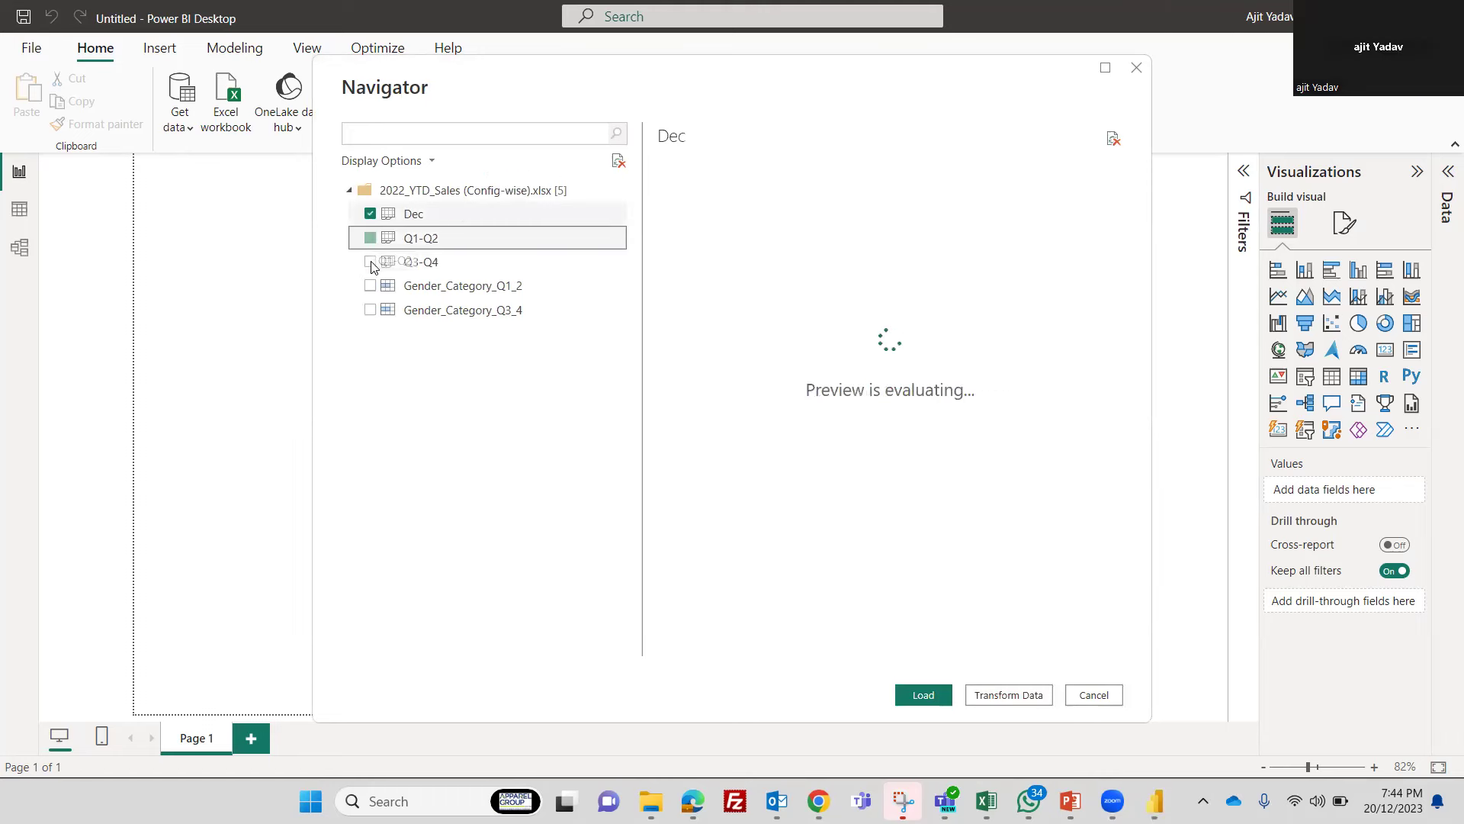
{"action": "left_click", "coordinate": [371, 263]}
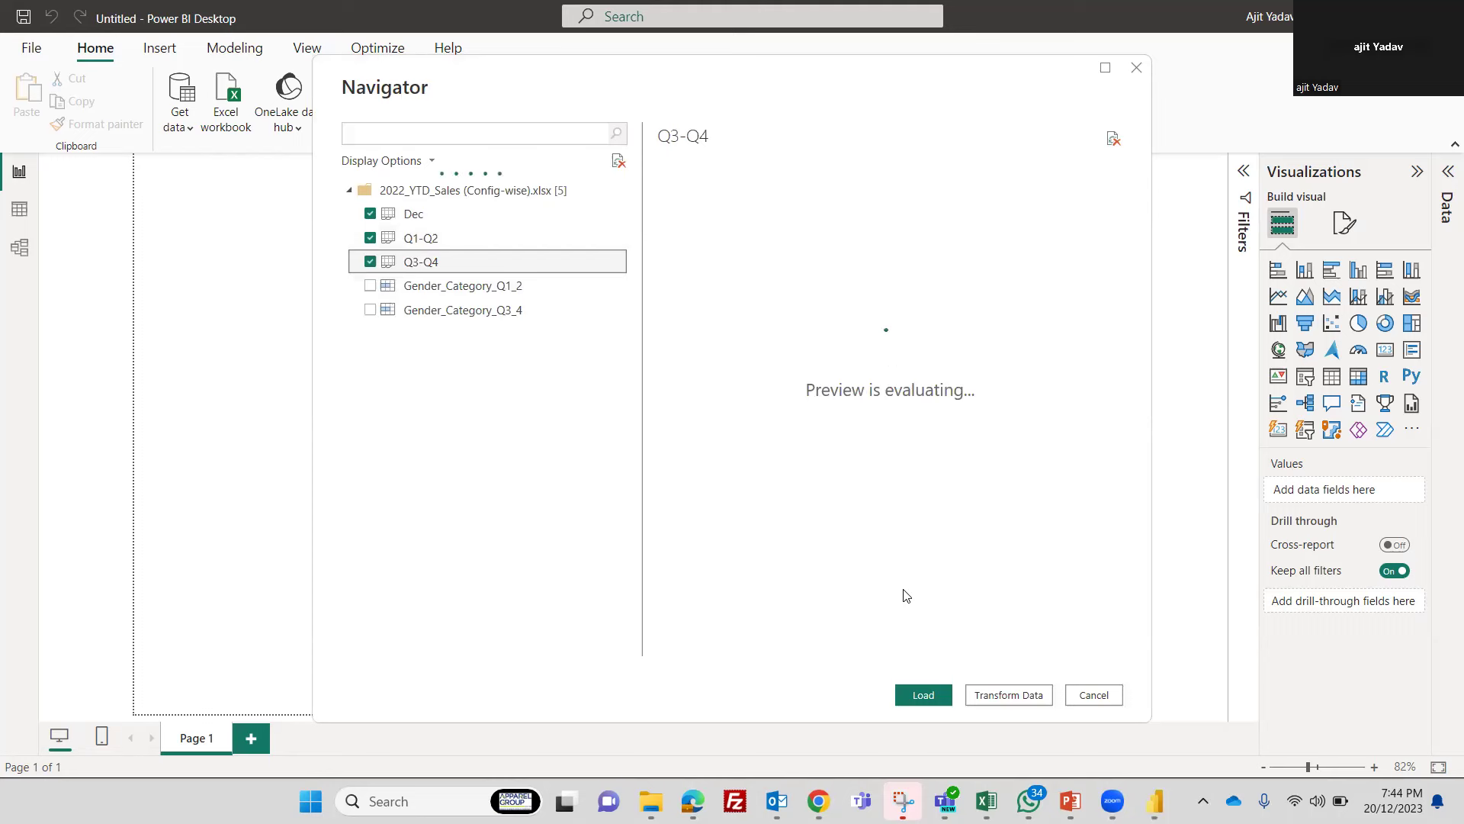
{"action": "left_click", "coordinate": [1009, 695]}
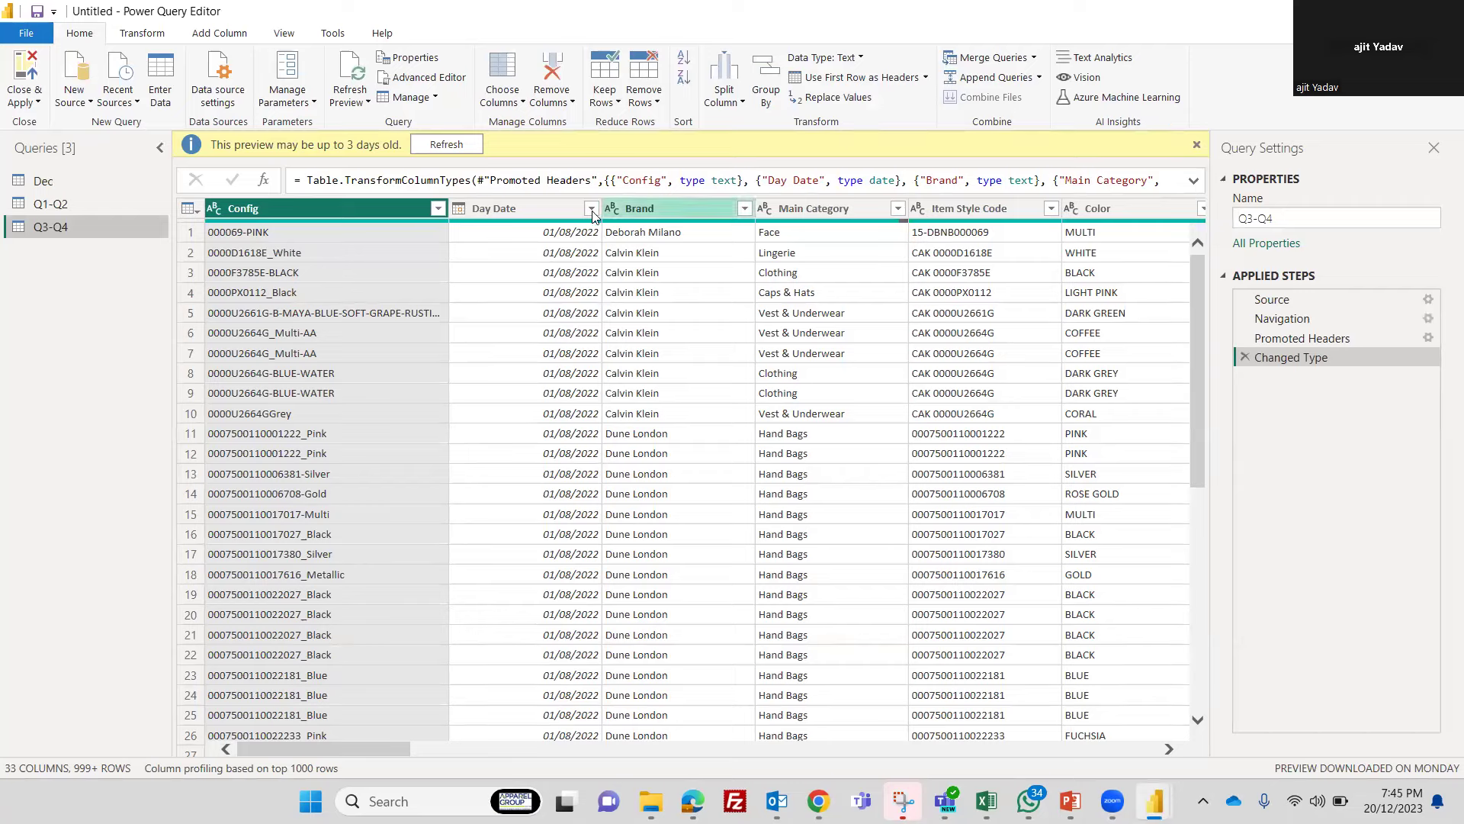
- Set Day Date to Text via Change Type, choosing Replace current
{"action": "left_click", "coordinate": [554, 207]}
{"action": "right_click", "coordinate": [553, 207]}
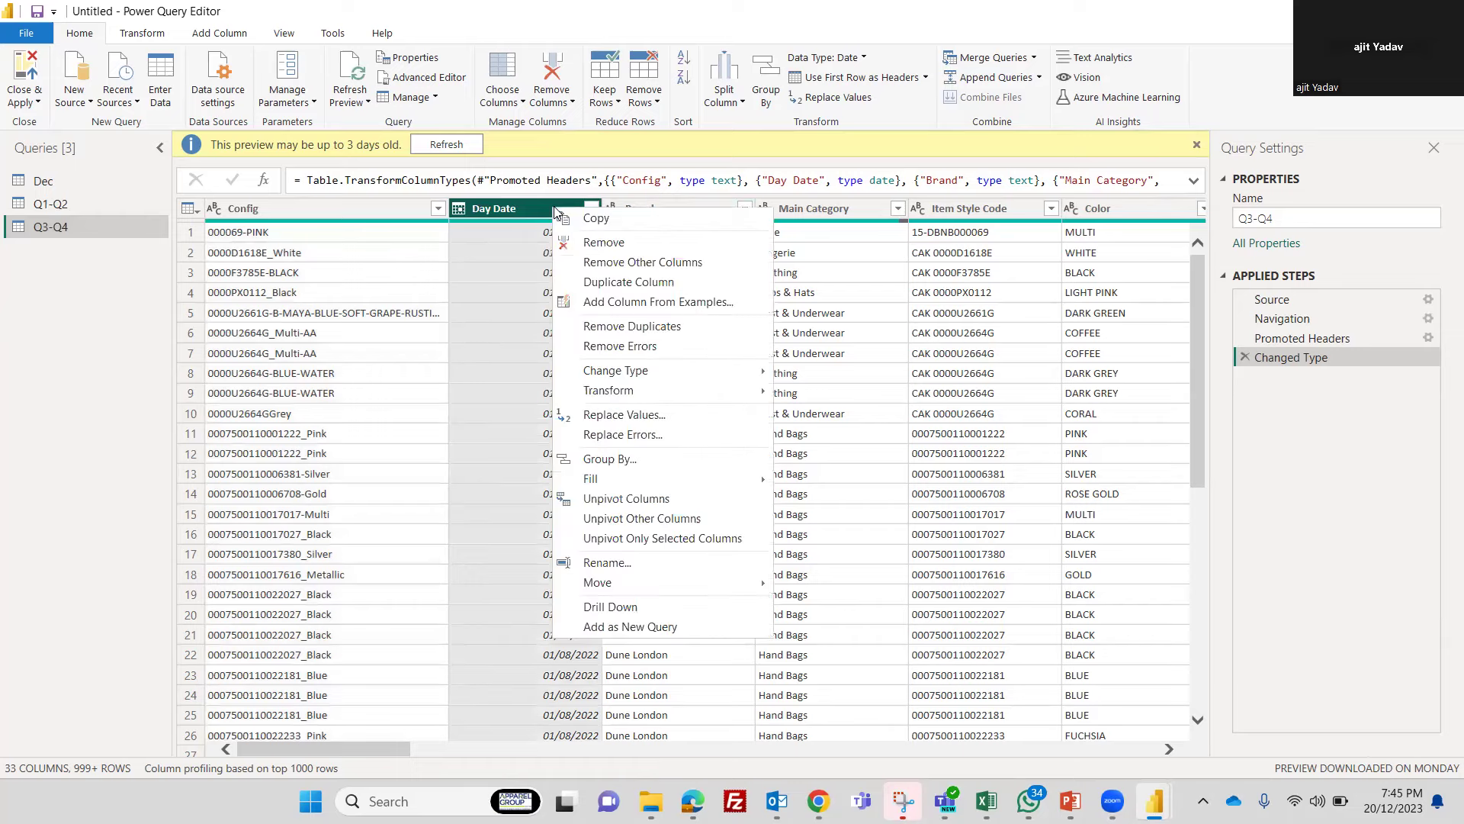
{"action": "mouse_move", "coordinate": [766, 367]}
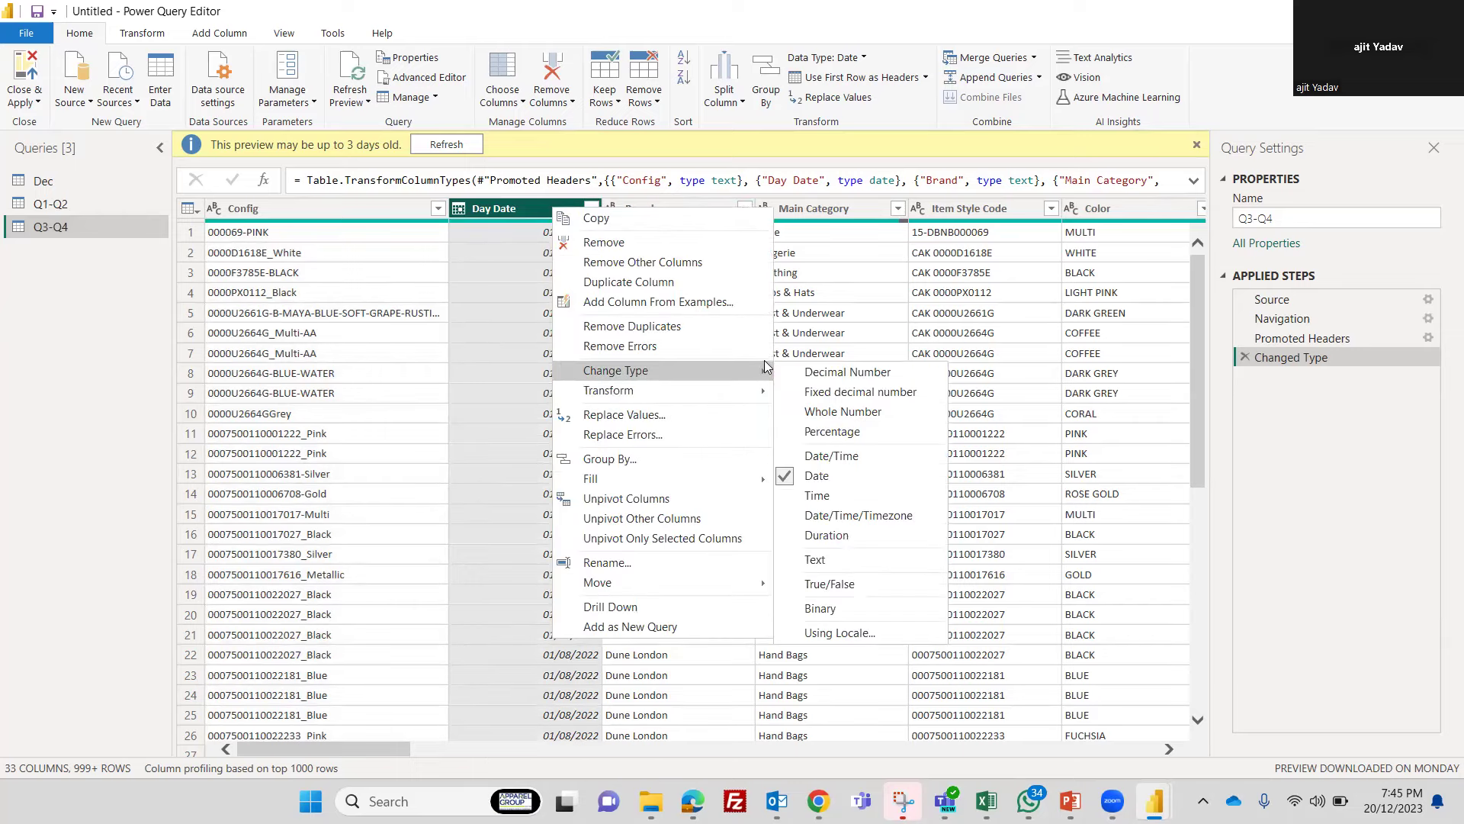
{"action": "left_click", "coordinate": [840, 558]}
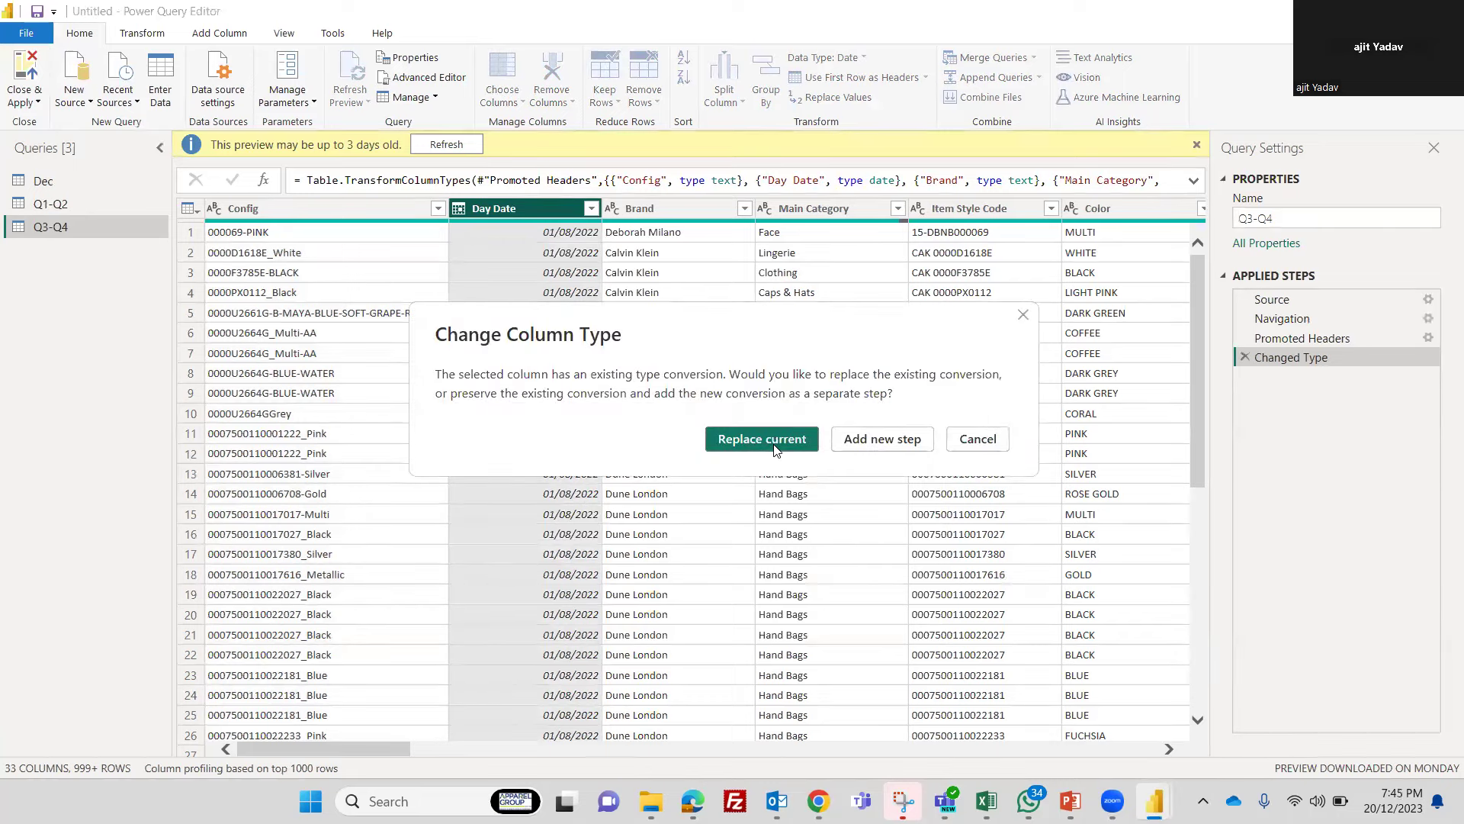
{"action": "left_click", "coordinate": [773, 449]}
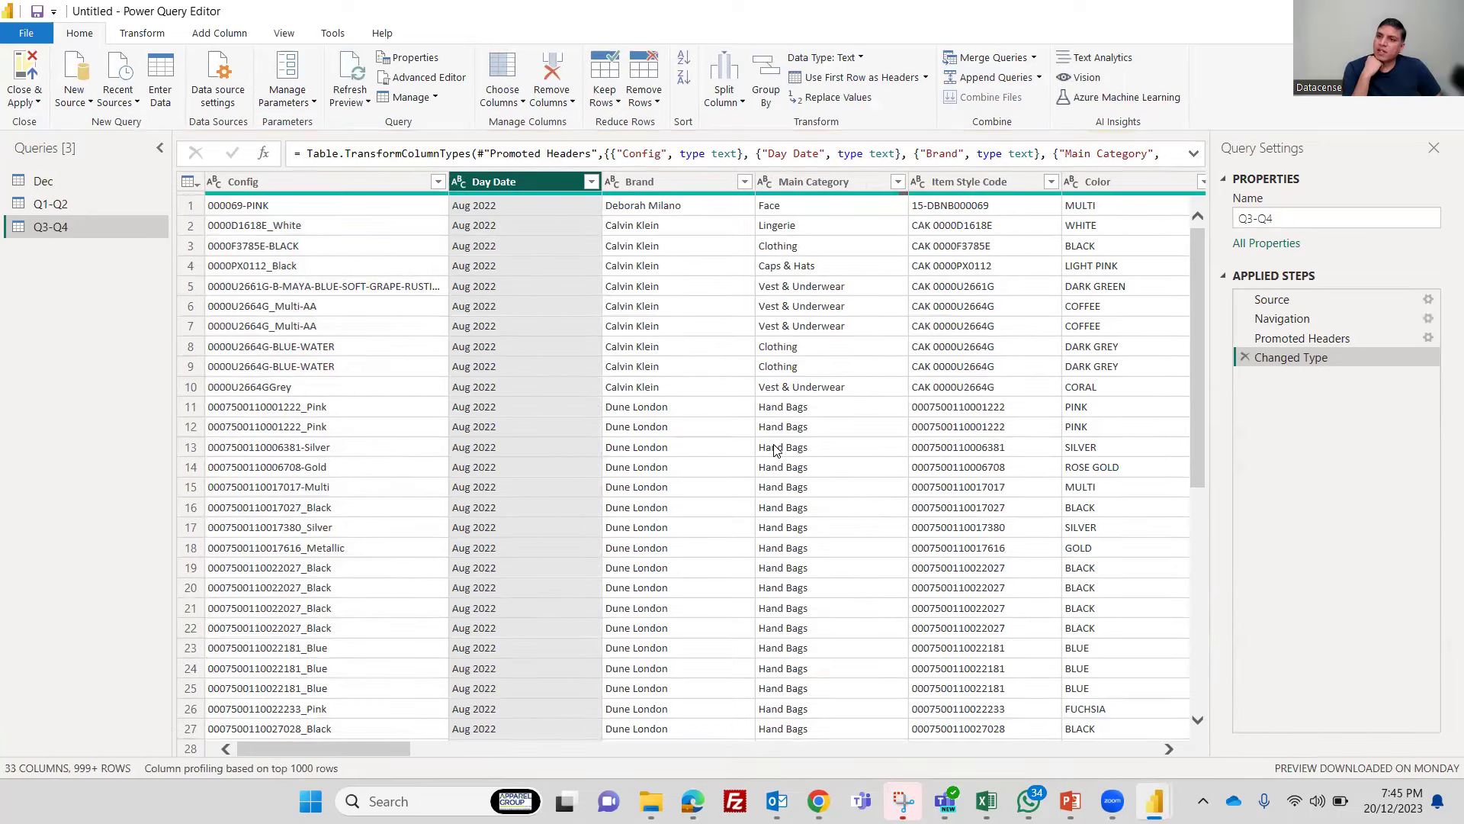
- Append Q3-Q4 with Dec and Q1-Q2 as a new query using the three-or-more tables option
{"action": "left_click", "coordinate": [1039, 77]}
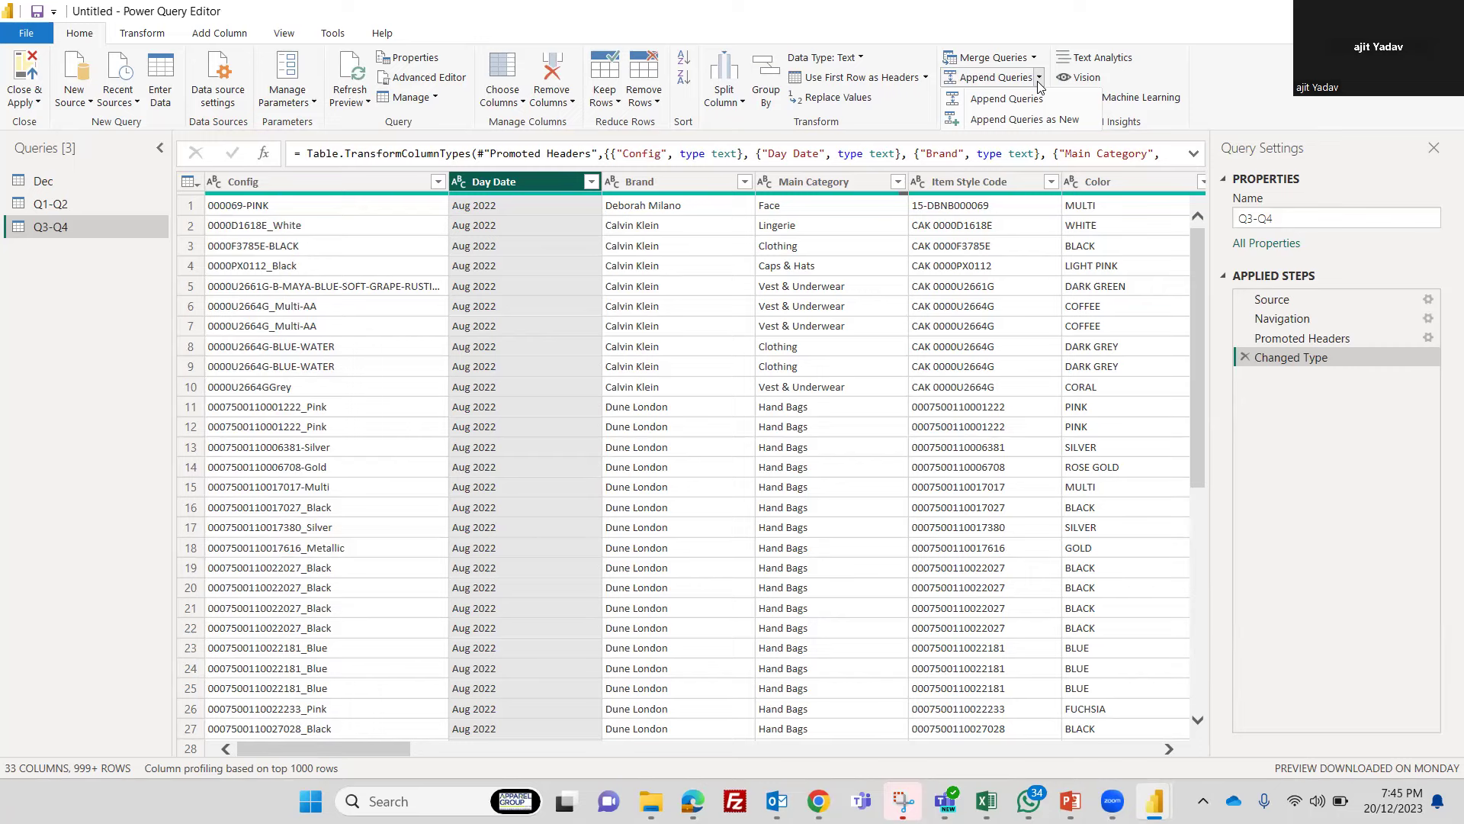
{"action": "left_click", "coordinate": [1064, 122]}
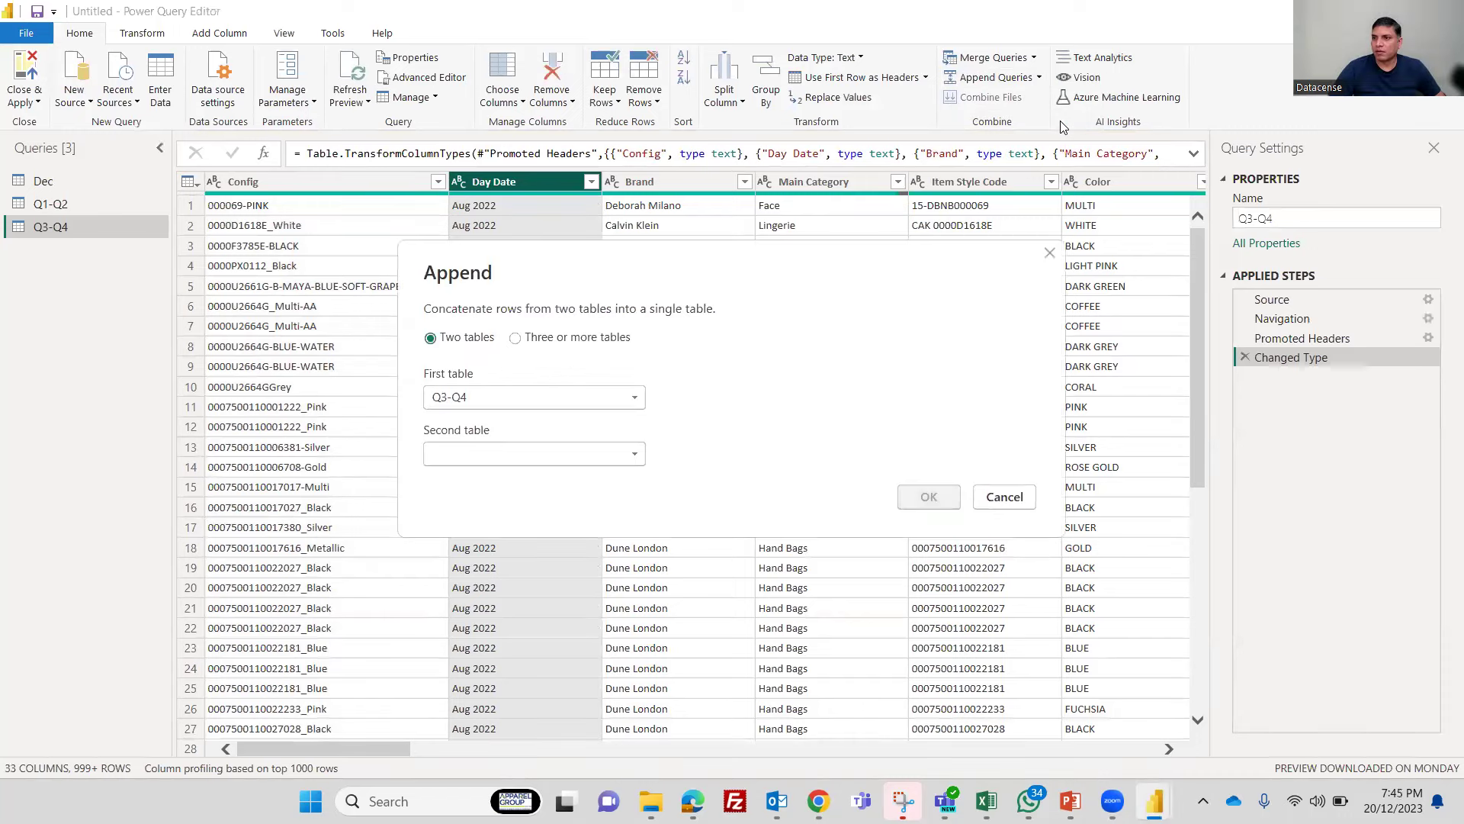
{"action": "left_click", "coordinate": [516, 341]}
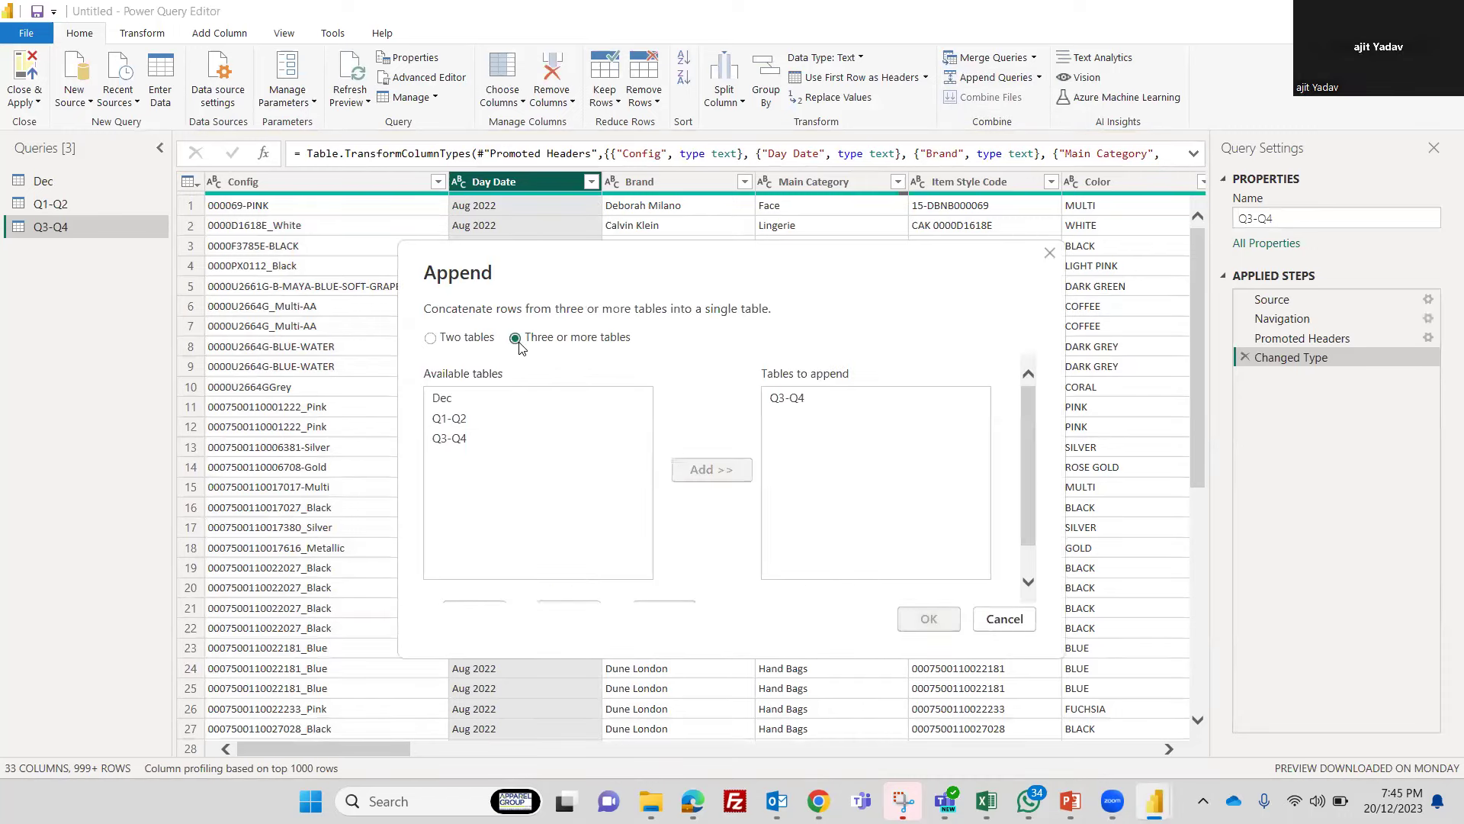
{"action": "left_click", "coordinate": [450, 400]}
{"action": "left_click", "coordinate": [710, 471]}
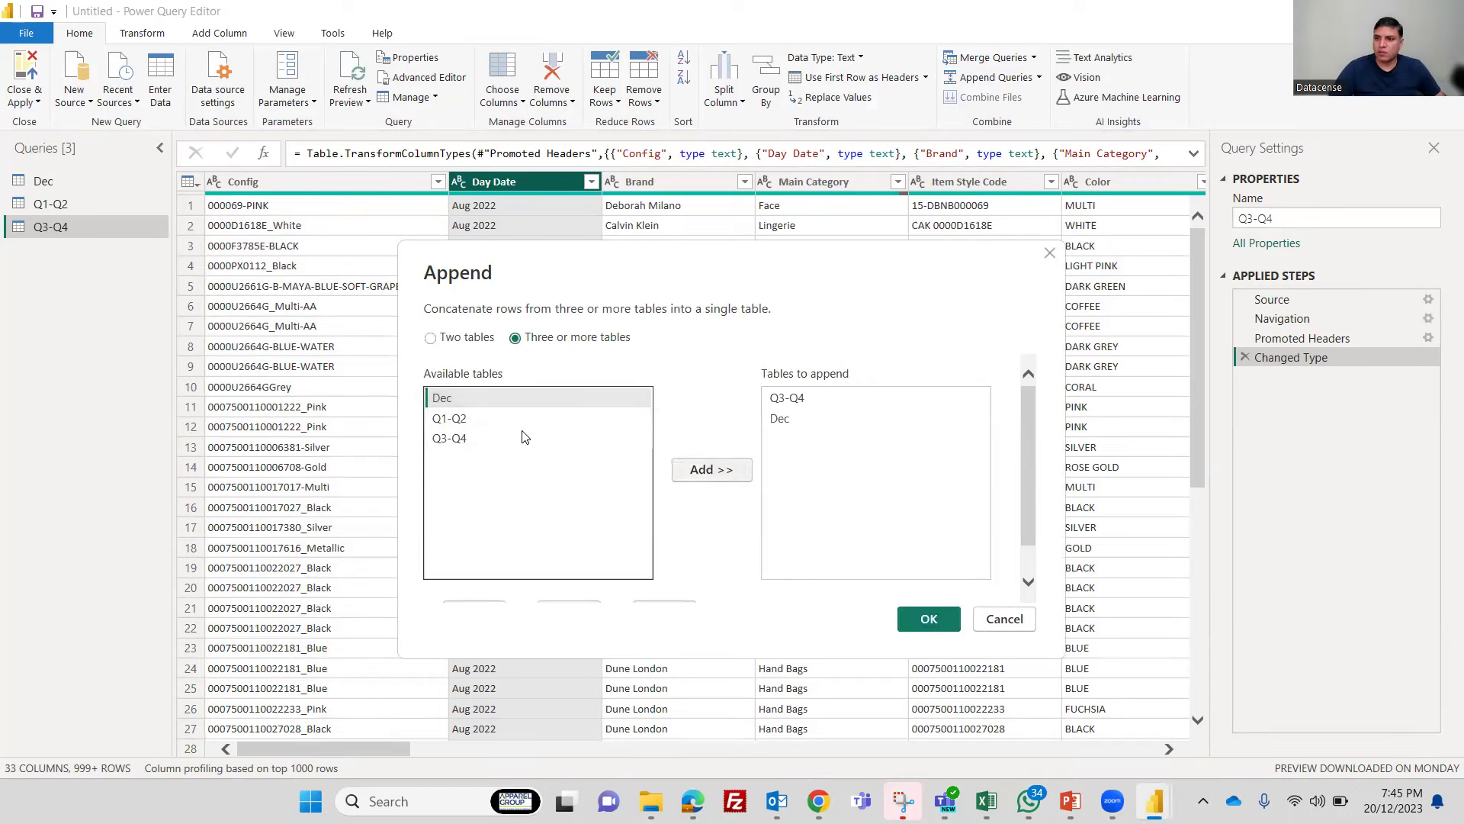
{"action": "left_click", "coordinate": [457, 419]}
{"action": "left_click", "coordinate": [713, 470]}
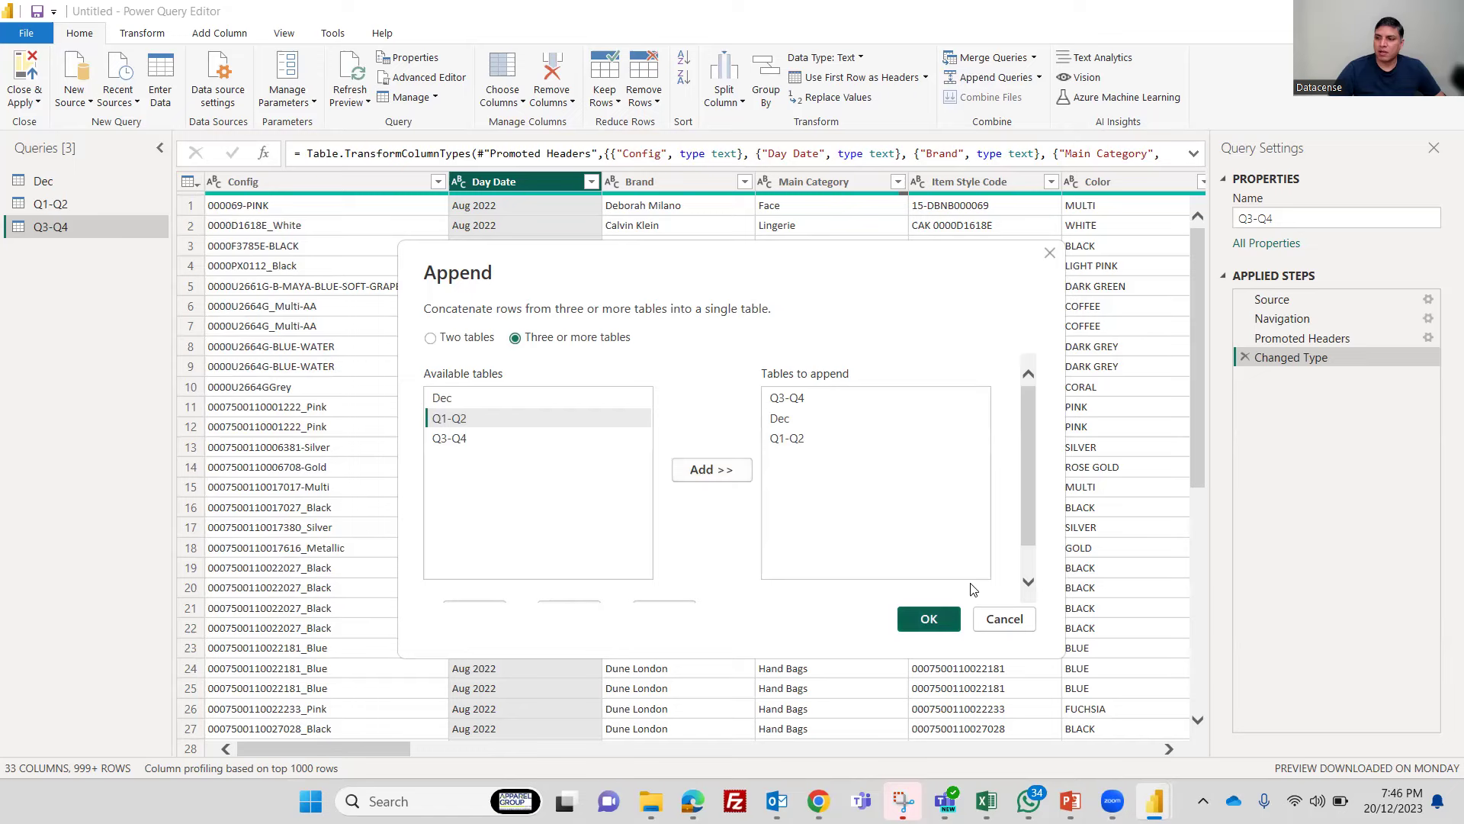
{"action": "left_click", "coordinate": [929, 617]}
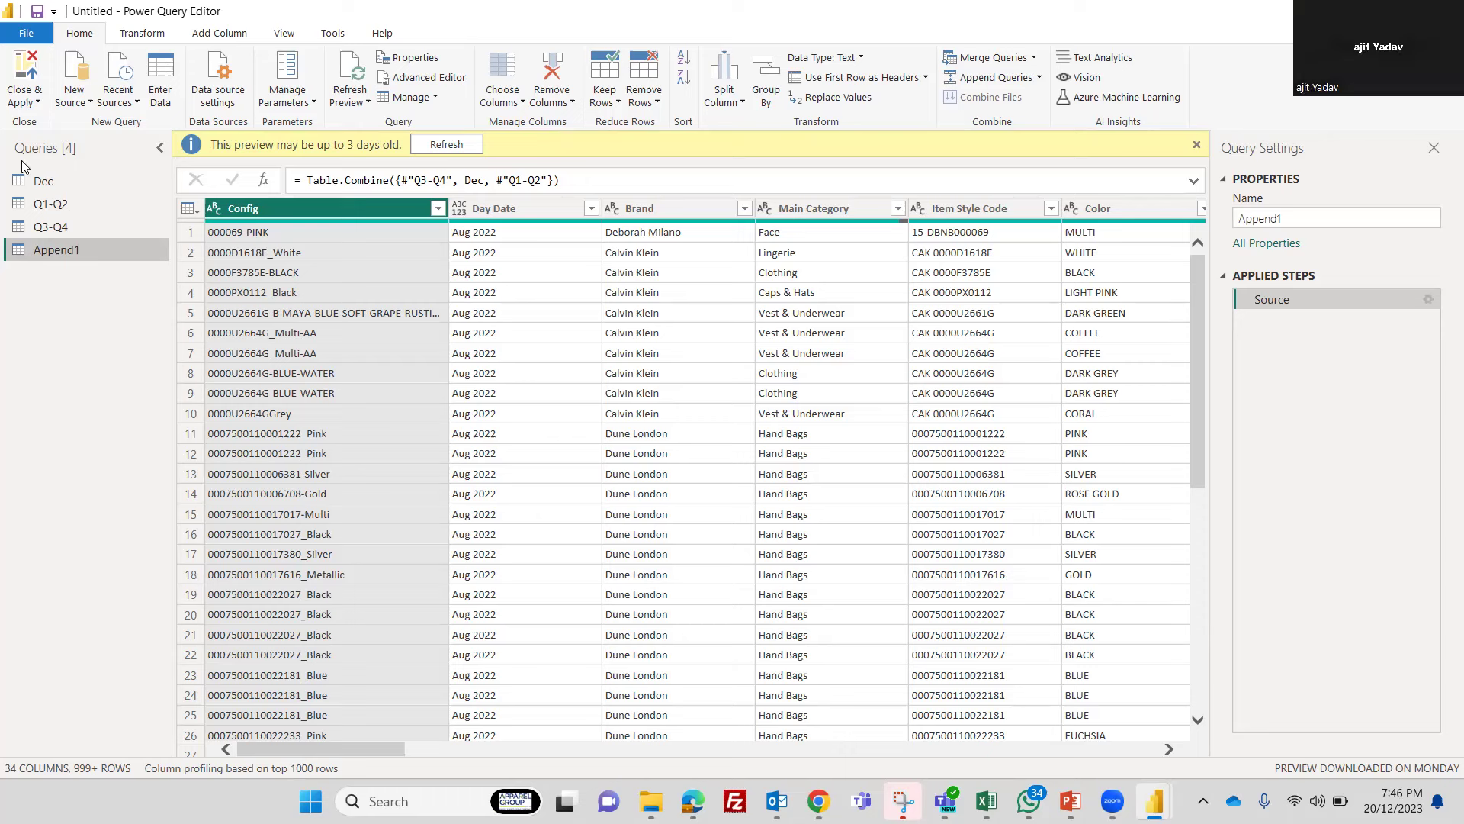
- Untick Enable load for the Dec, Q1-Q2 and Q3-Q4 queries
{"action": "right_click", "coordinate": [38, 181]}
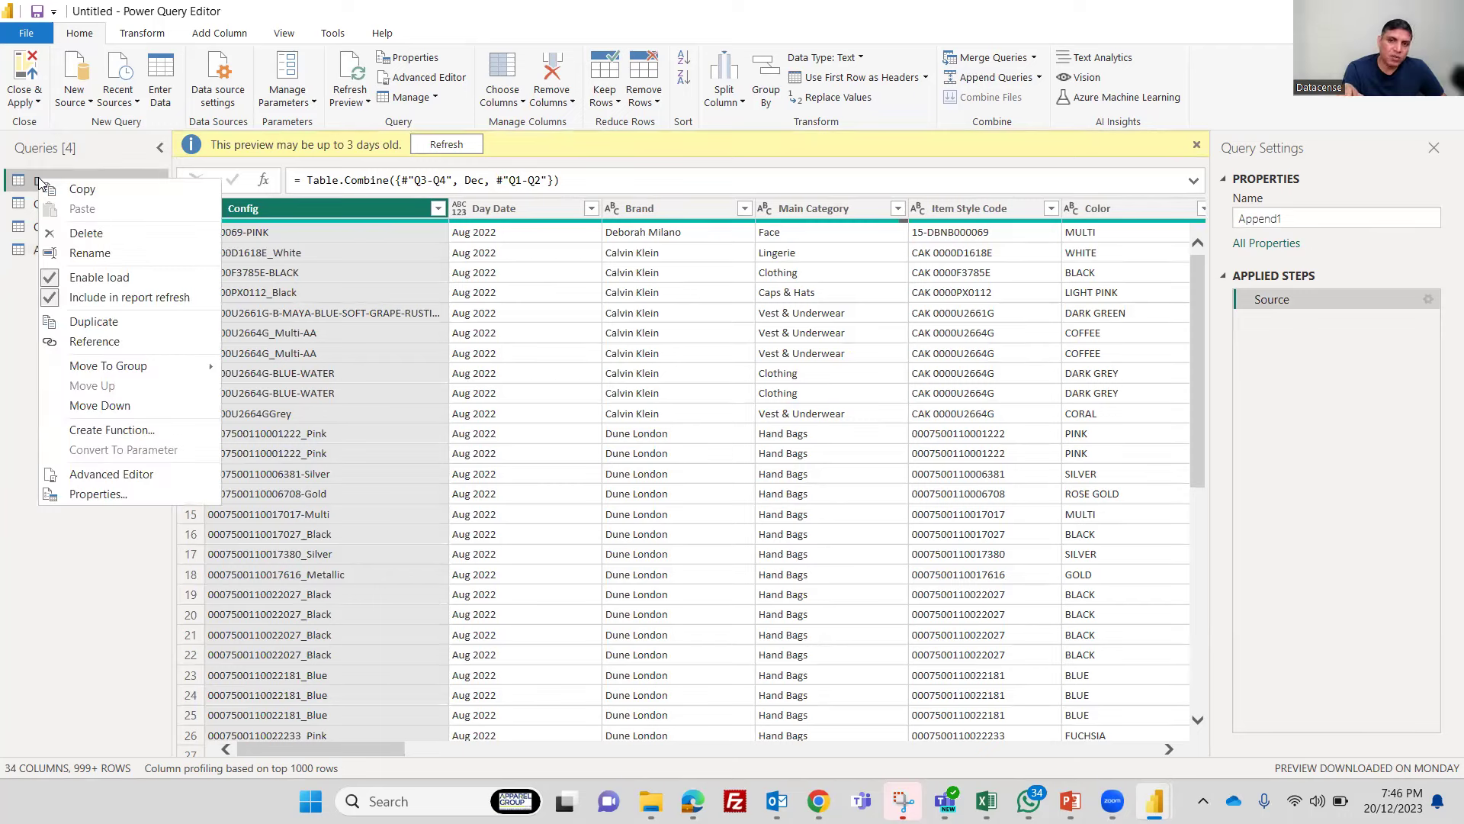
{"action": "left_click", "coordinate": [52, 281]}
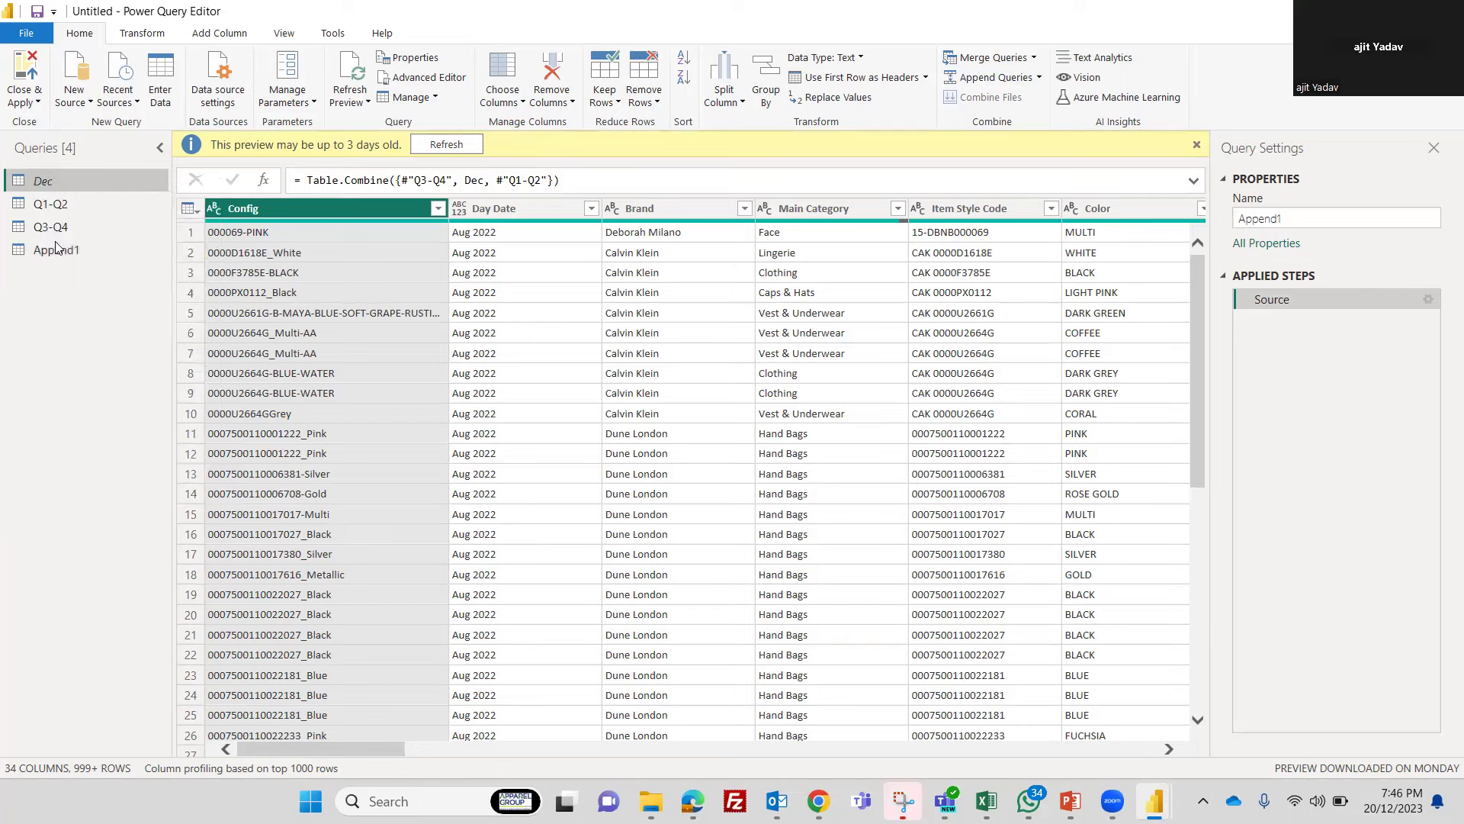
{"action": "right_click", "coordinate": [61, 206]}
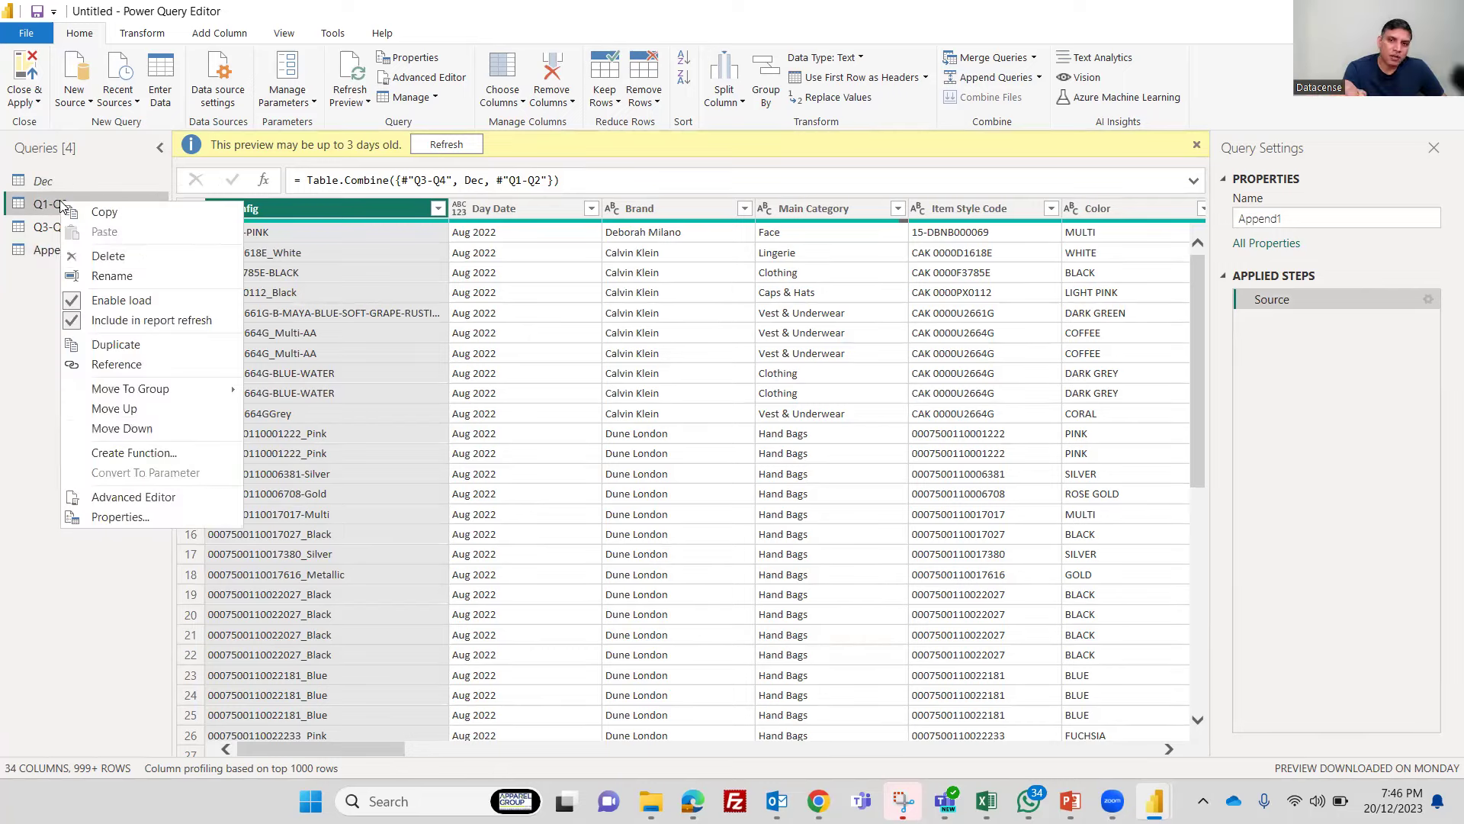
{"action": "left_click", "coordinate": [74, 302]}
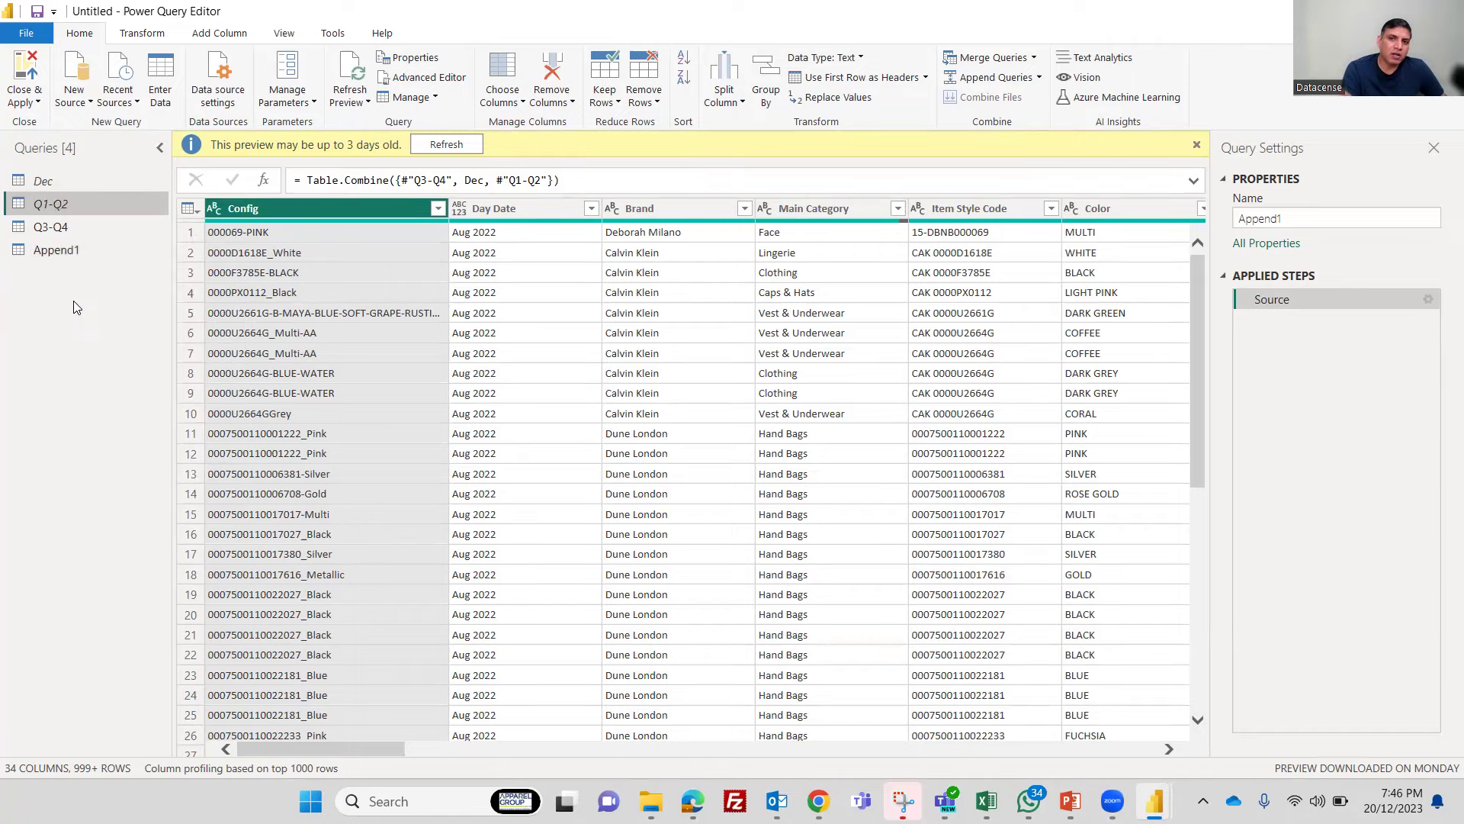
{"action": "left_click", "coordinate": [66, 226]}
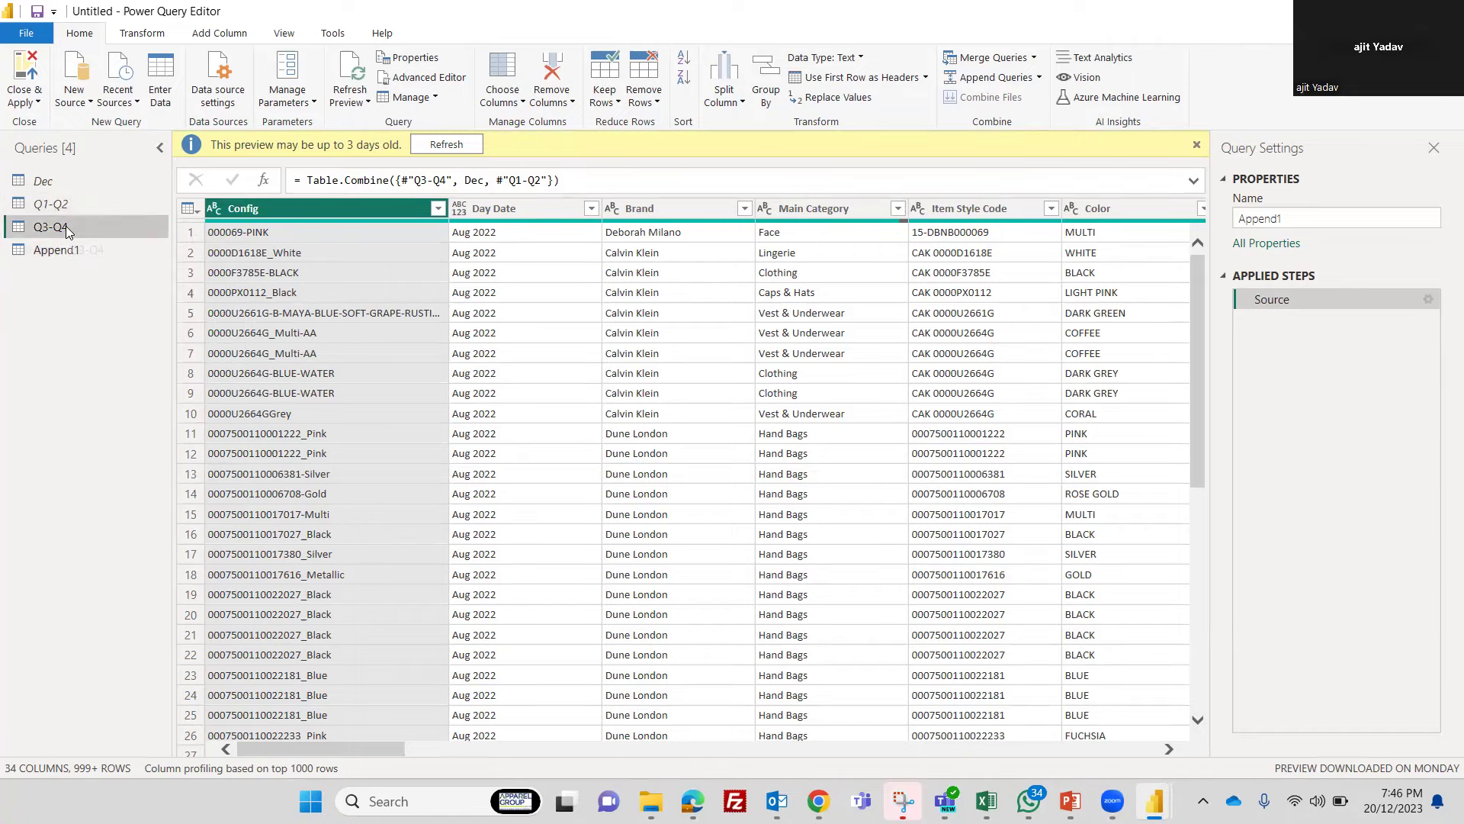
{"action": "right_click", "coordinate": [65, 226]}
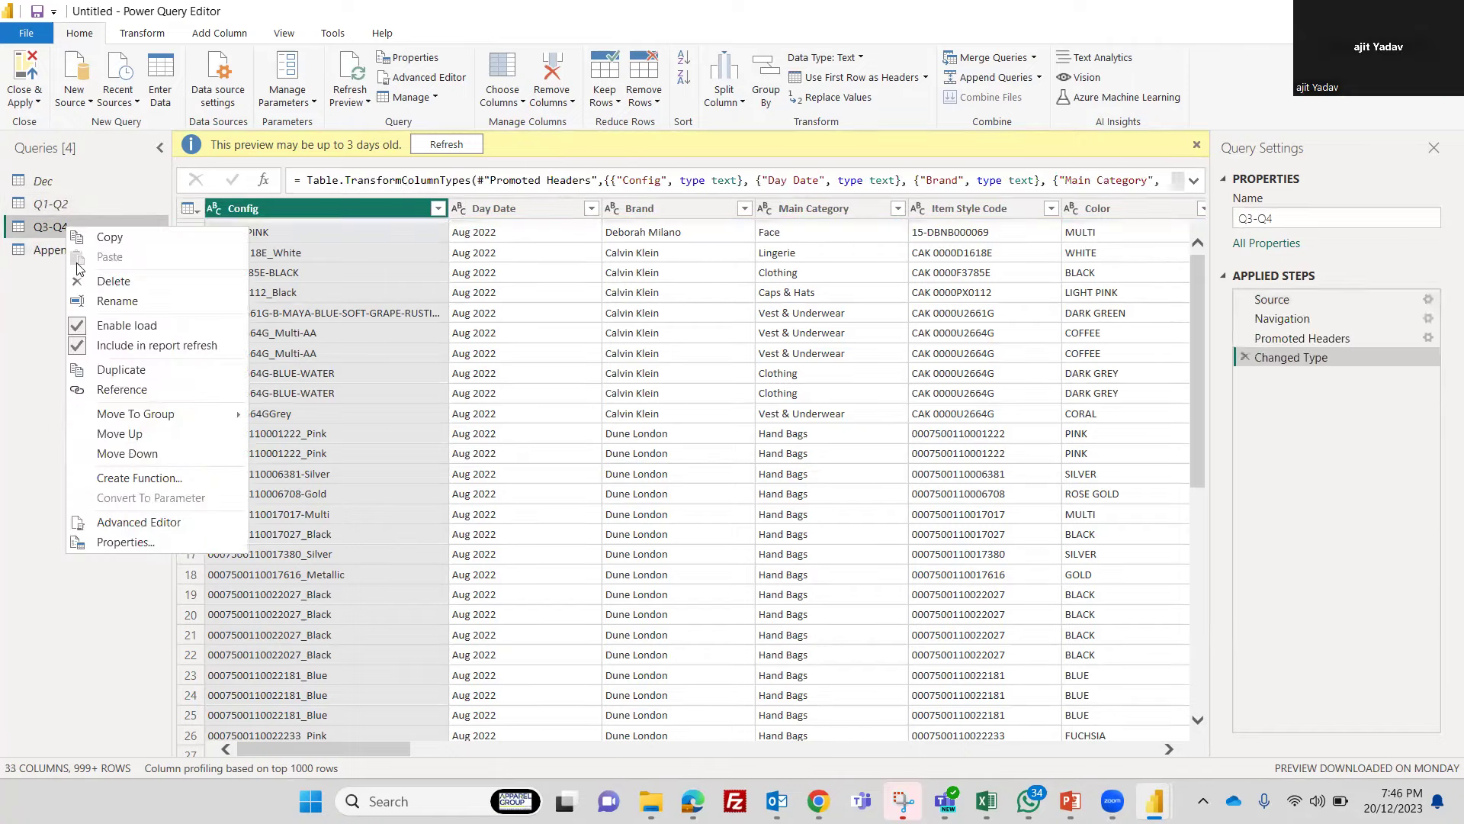
{"action": "left_click", "coordinate": [85, 327]}
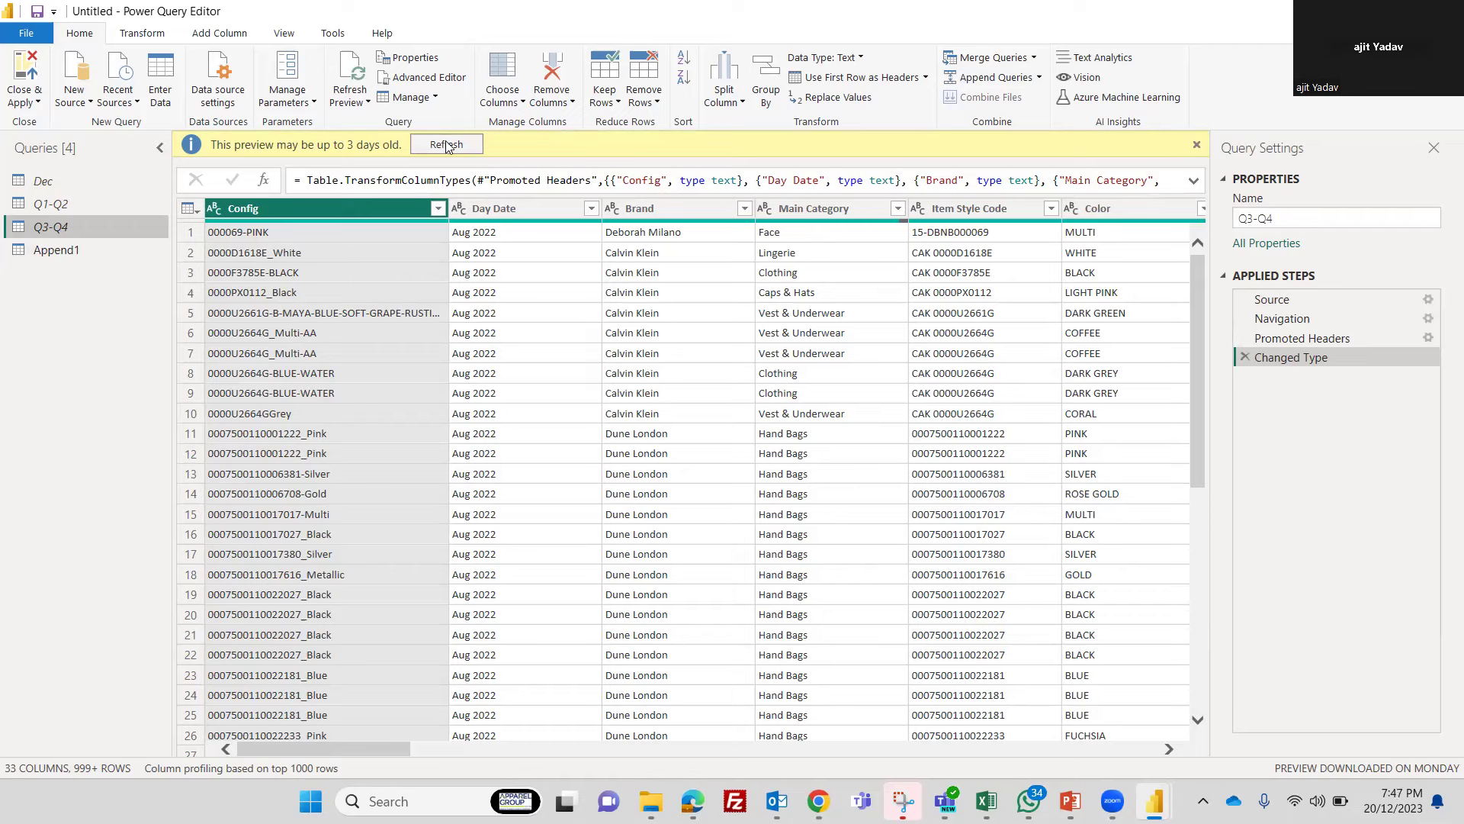
- Choose Close & Apply from its dropdown to load the Append1 data
{"action": "left_click", "coordinate": [31, 102]}
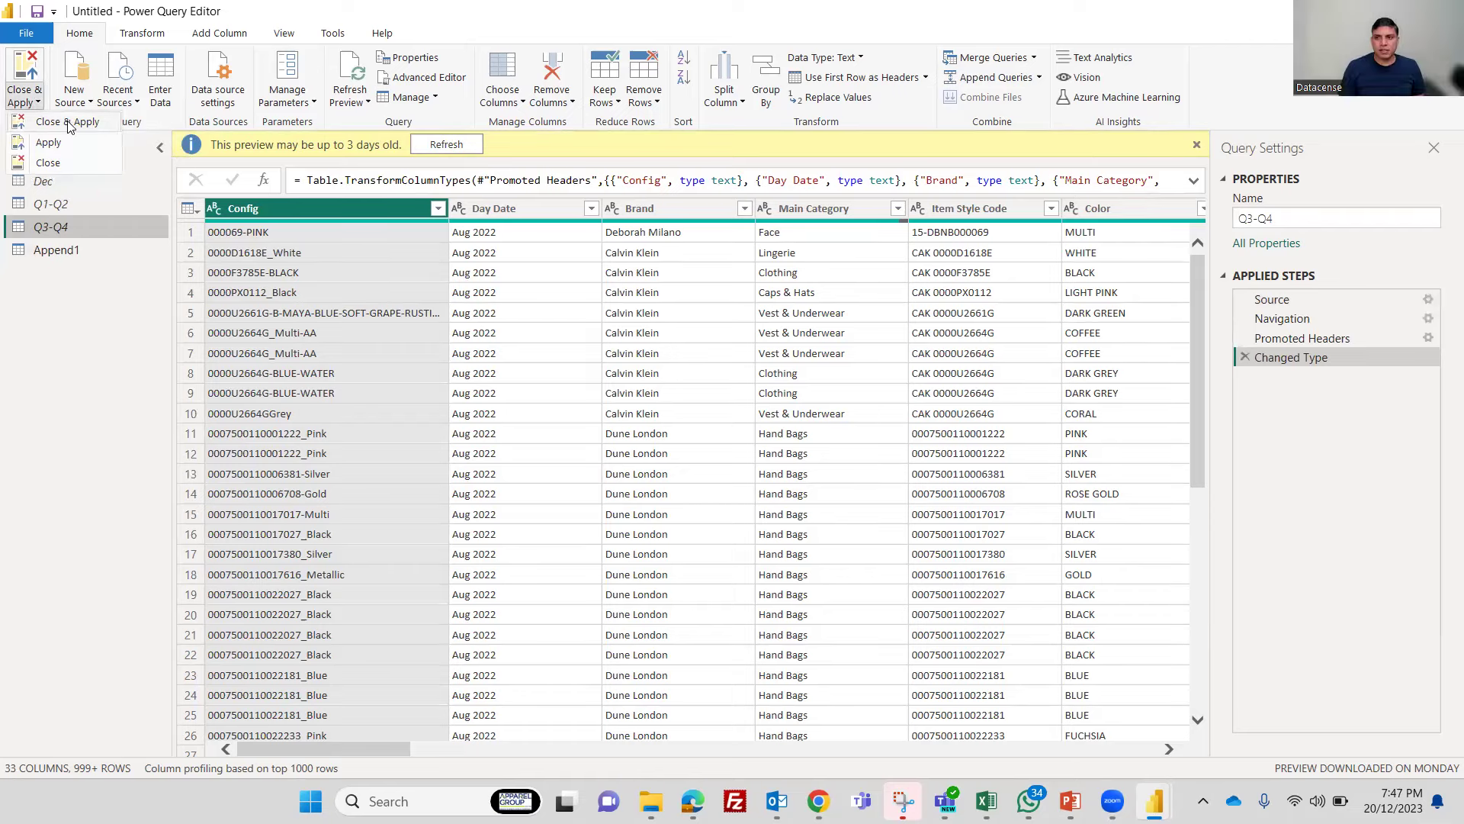
{"action": "left_click", "coordinate": [70, 123]}
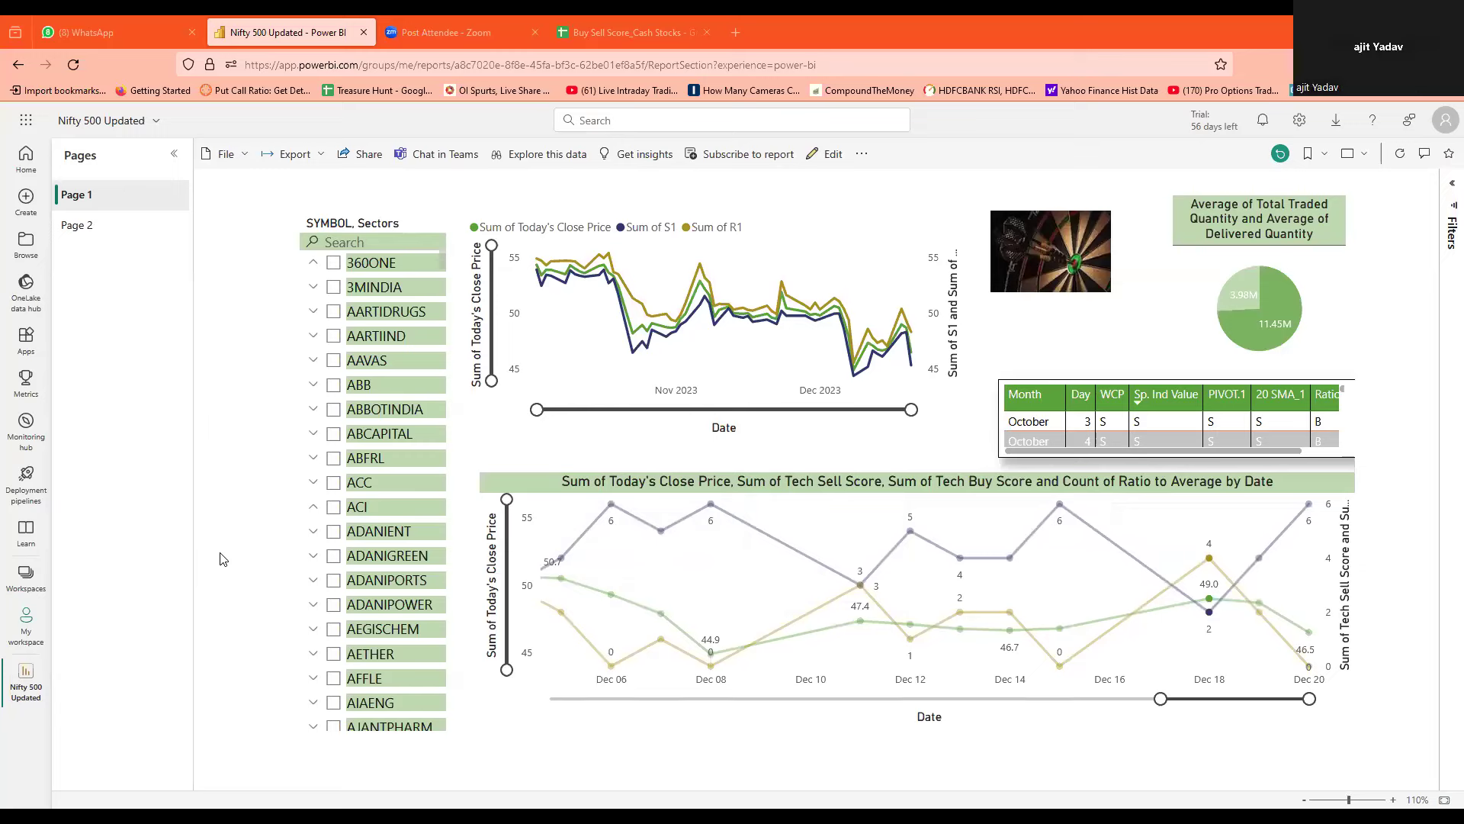
{"action": "left_click", "coordinate": [228, 155]}
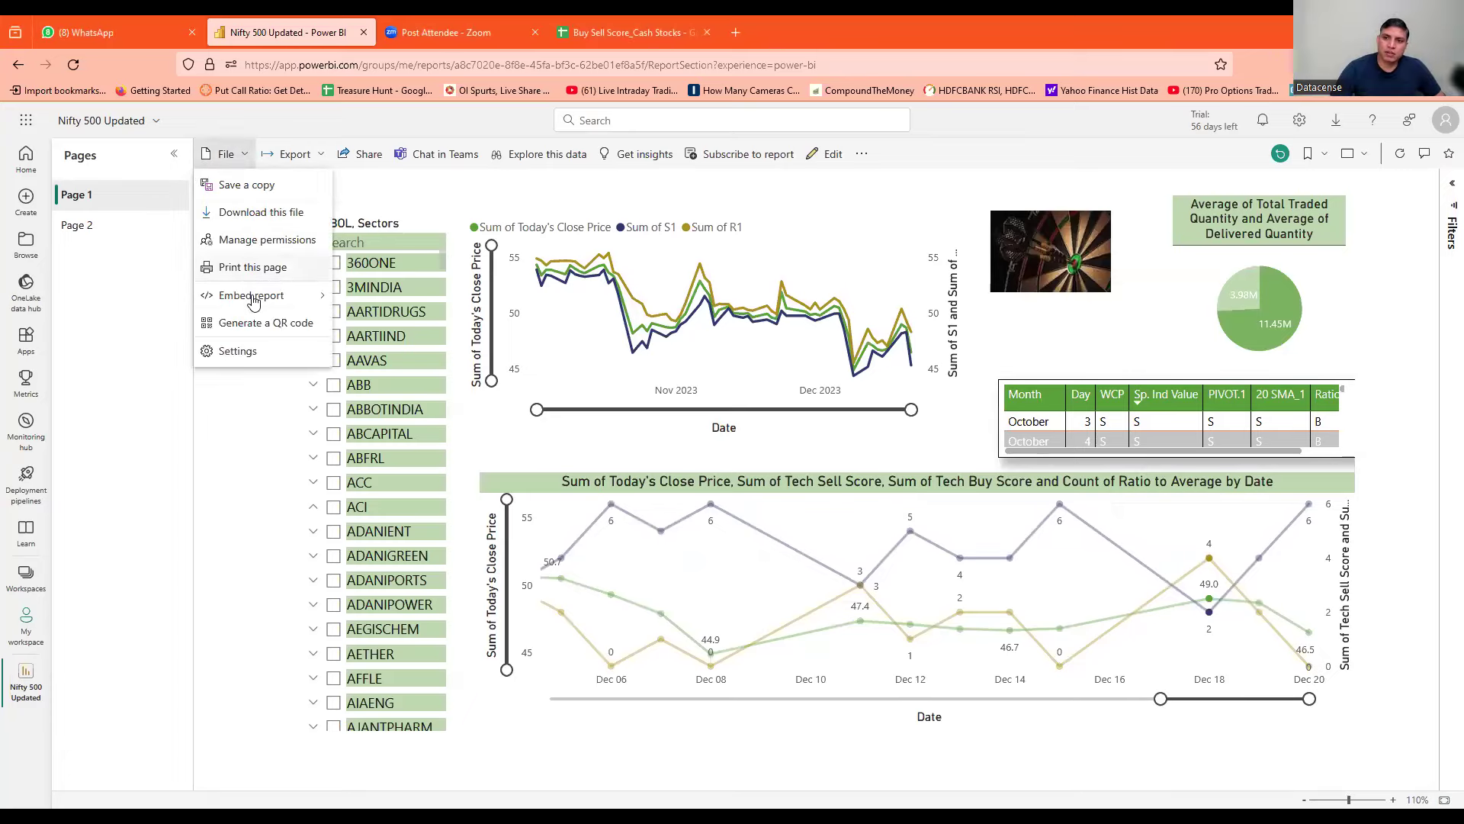
{"action": "mouse_move", "coordinate": [254, 302]}
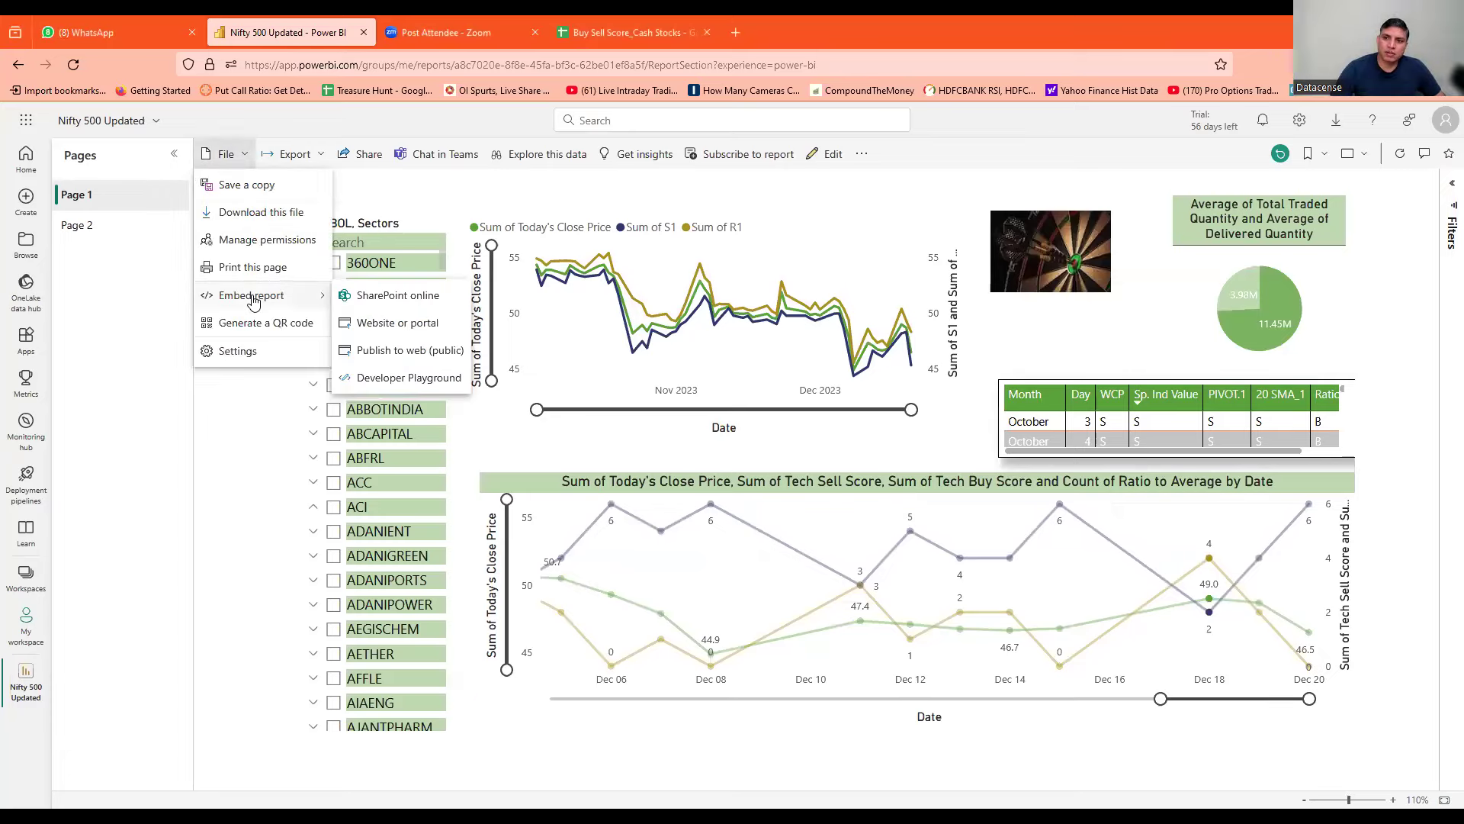
{"action": "left_click", "coordinate": [410, 353]}
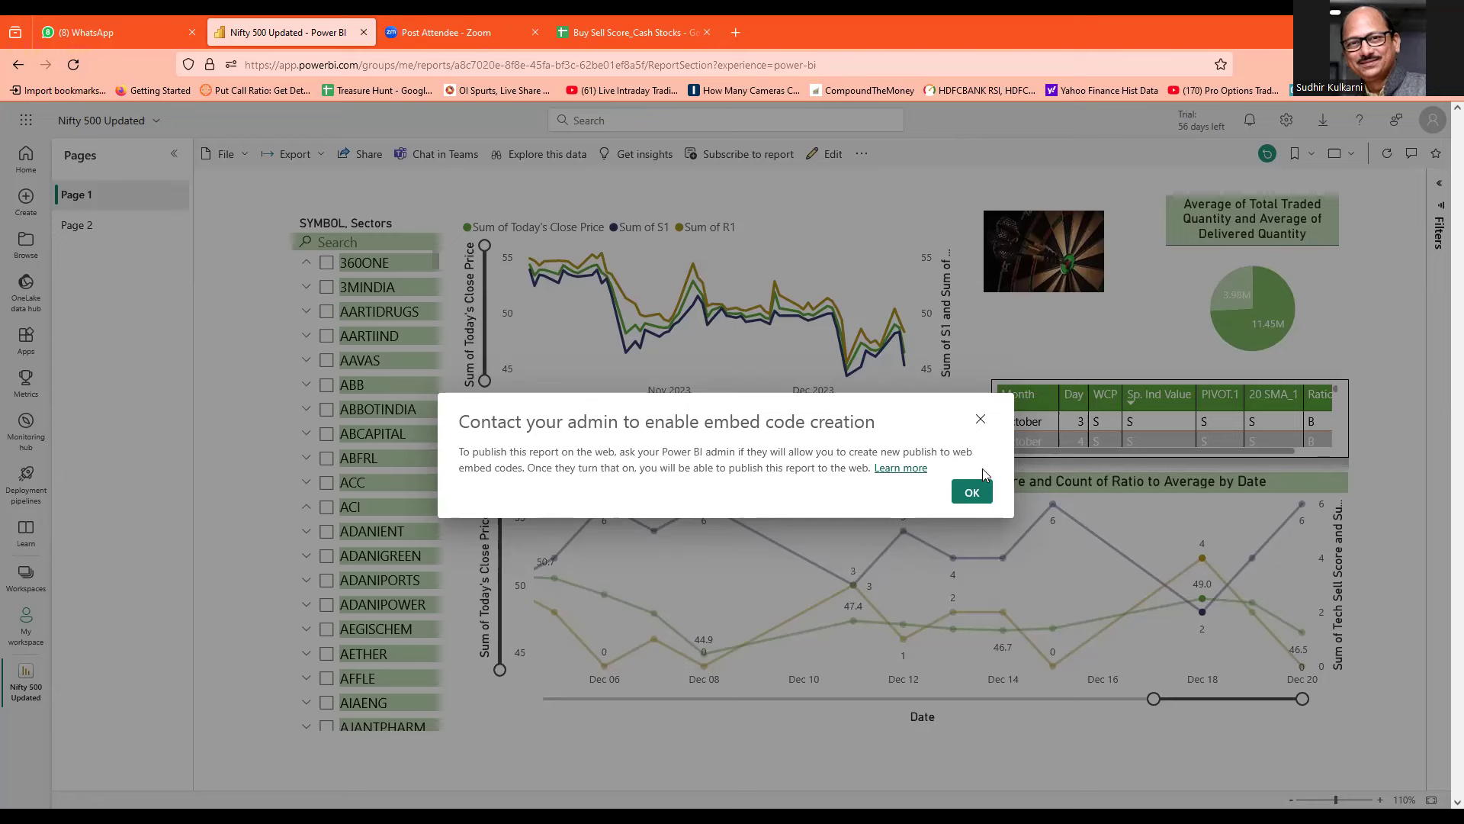
{"action": "left_click", "coordinate": [971, 495]}
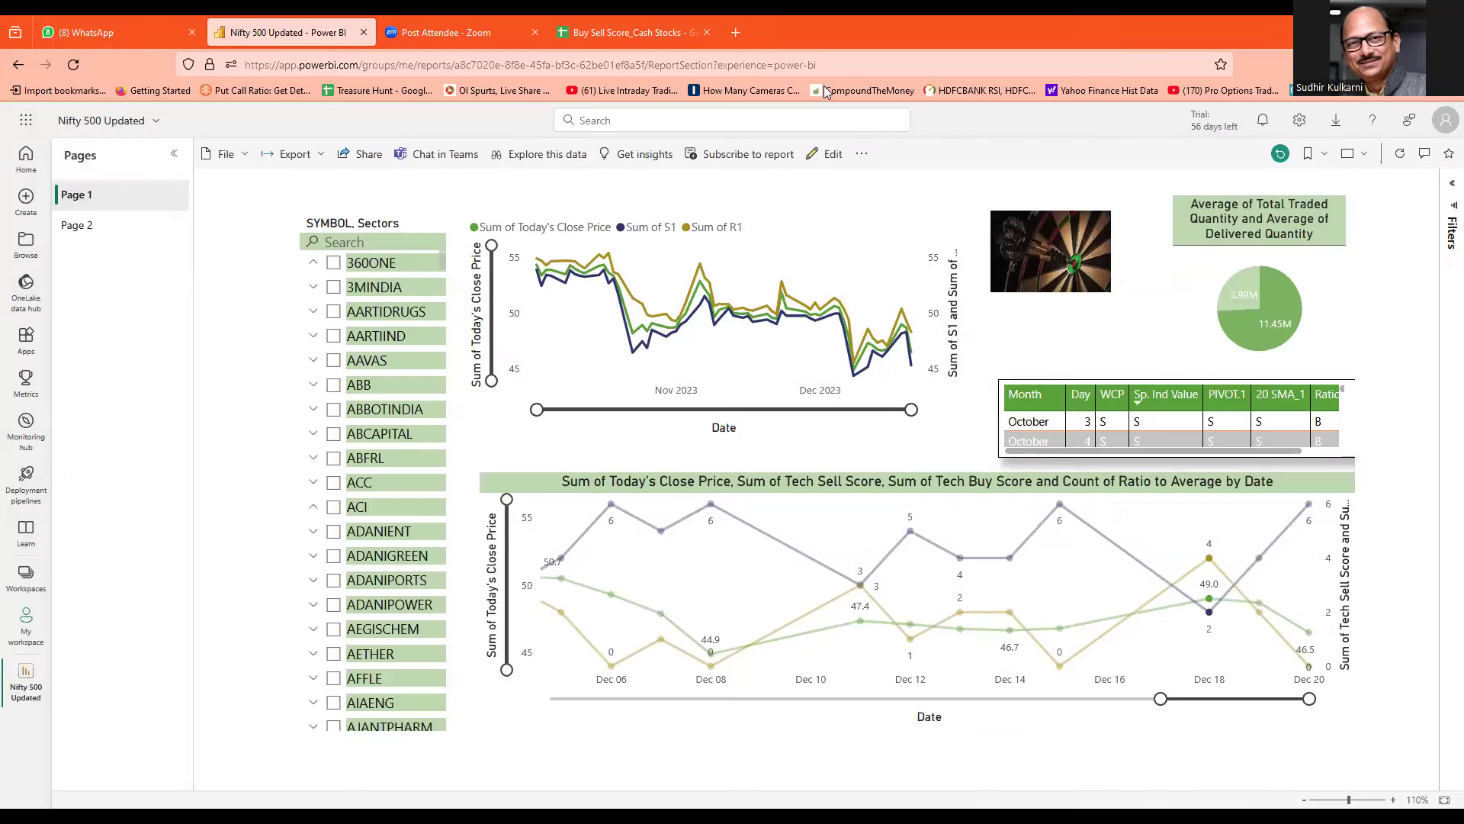